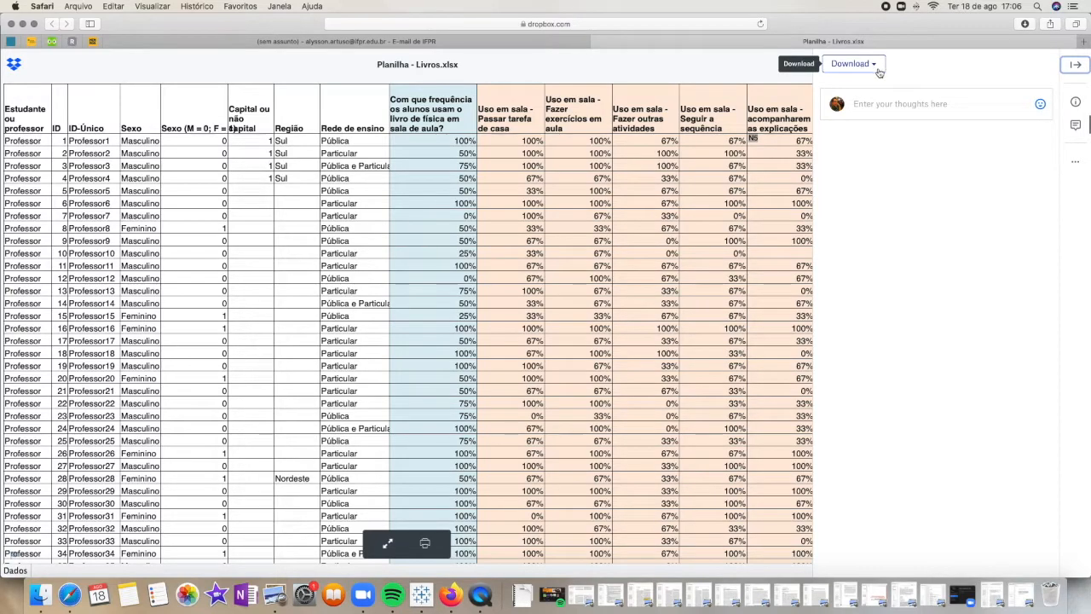
# View the Planilha - Livros.xlsx preview on Dropbox, checking the download options and then hiding the comments sidebar
pyautogui.click(1077, 65)
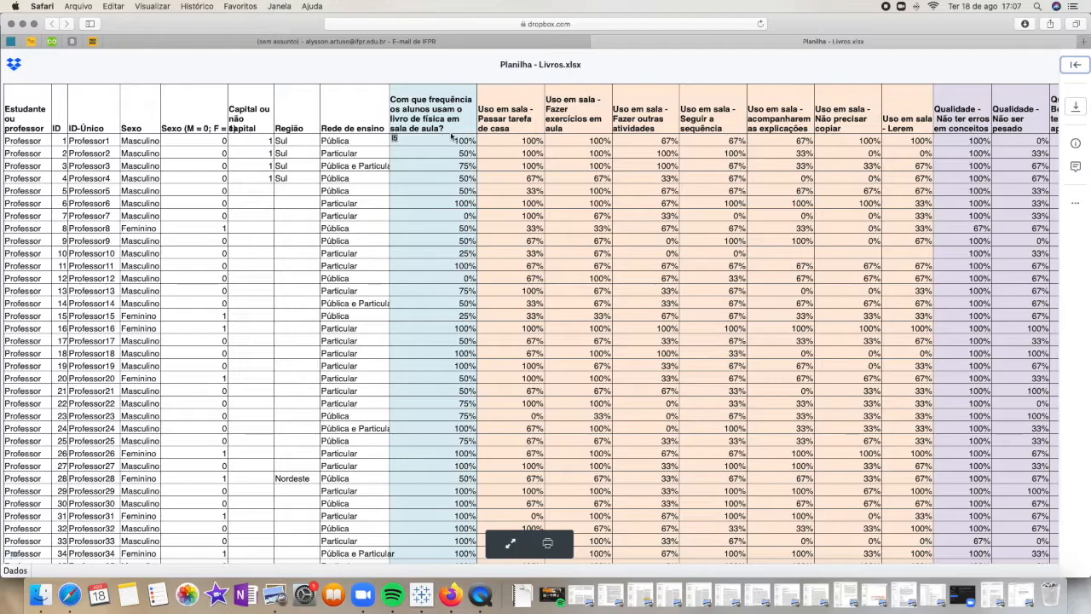
pyautogui.click(1075, 72)
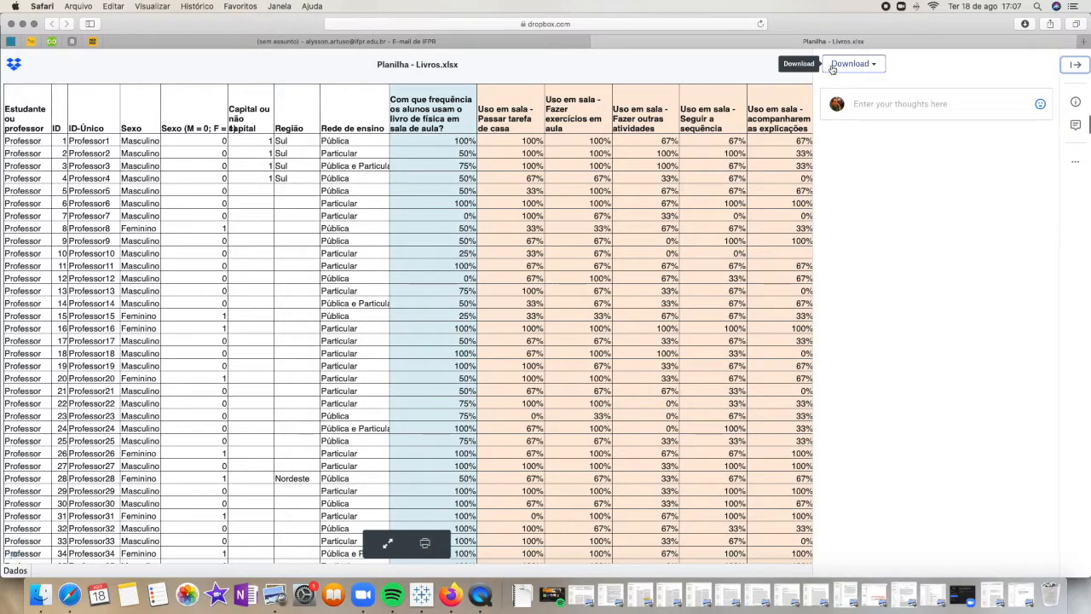
pyautogui.click(1074, 67)
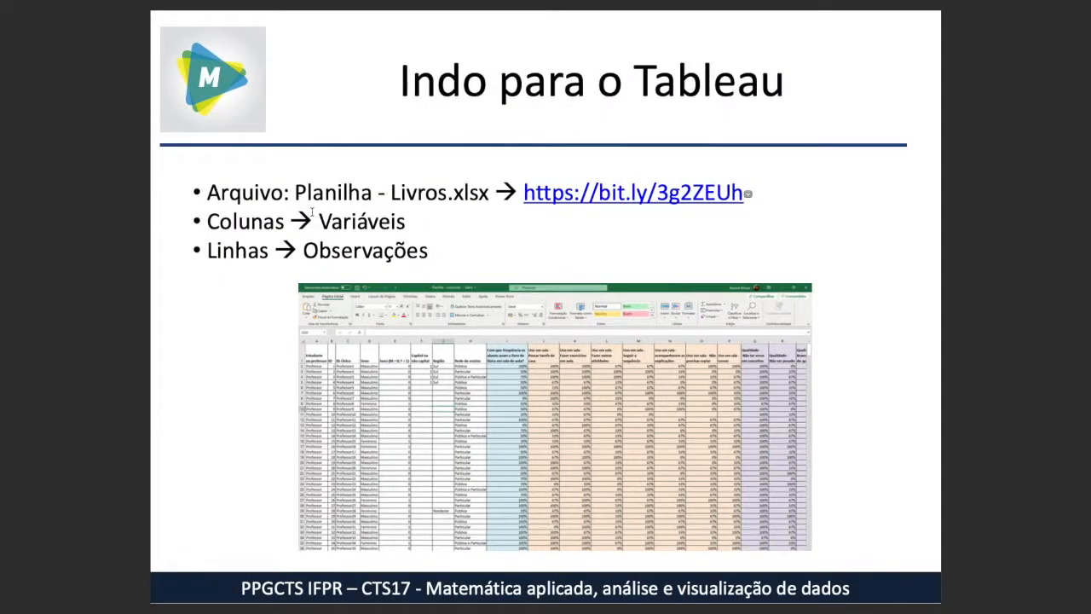
# Switch to Tableau Public and connect to the Excel file Planilha - Livros.xlsx from the Downloads folder
pyautogui.press('super+Tab')
pyautogui.press('super+Tab')
pyautogui.press('super+Tab')
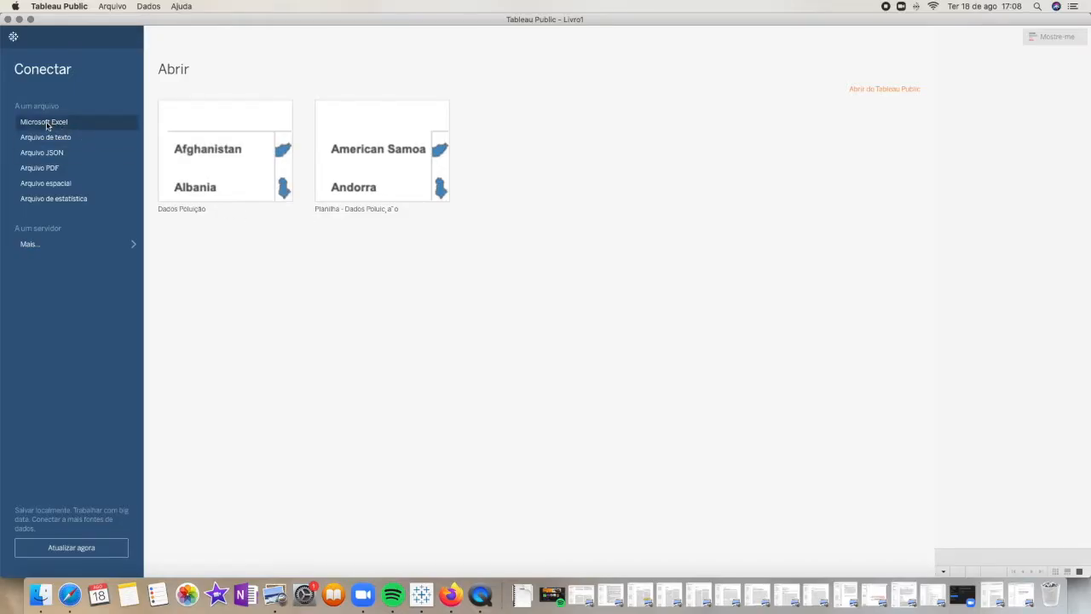
pyautogui.click(48, 124)
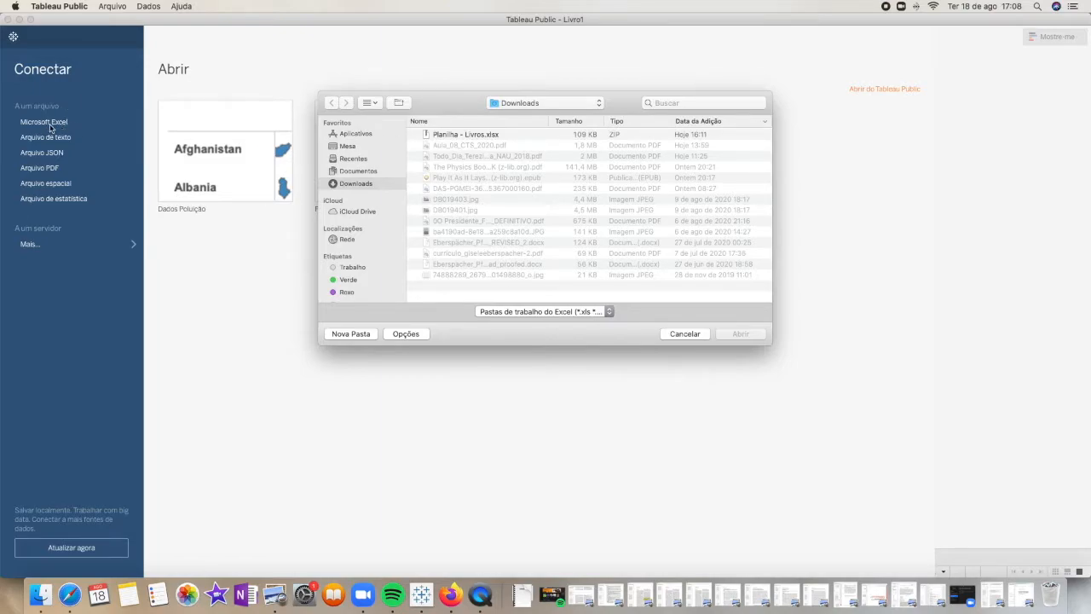
pyautogui.doubleClick(460, 134)
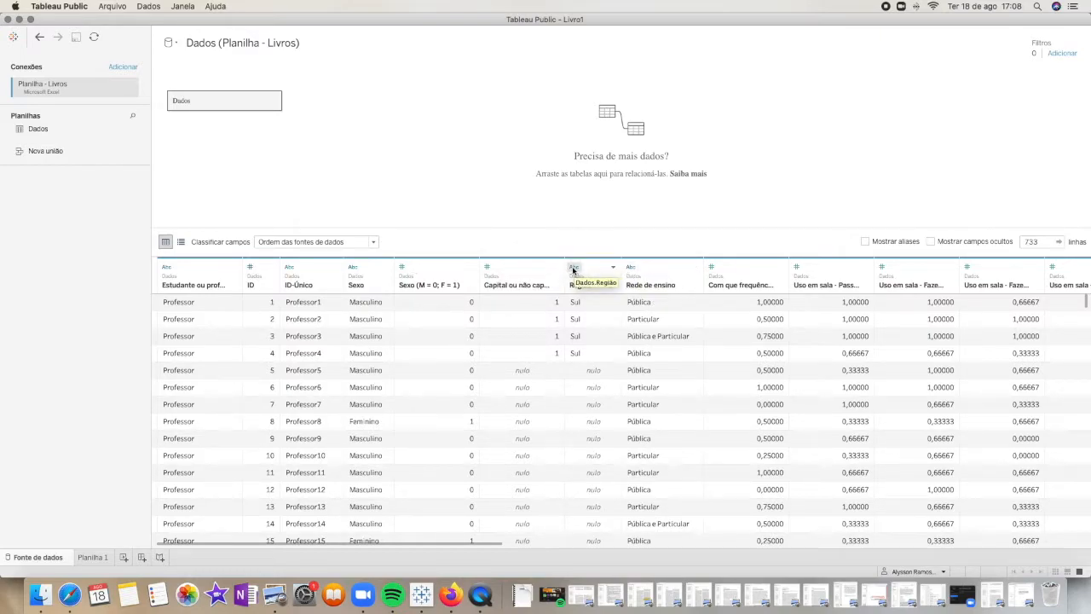
# Examine the imported professor and student rows, including the Sexo, Capital ou não capital, Região and Rede de ensino columns
pyautogui.scroll(-1, 718, 353)
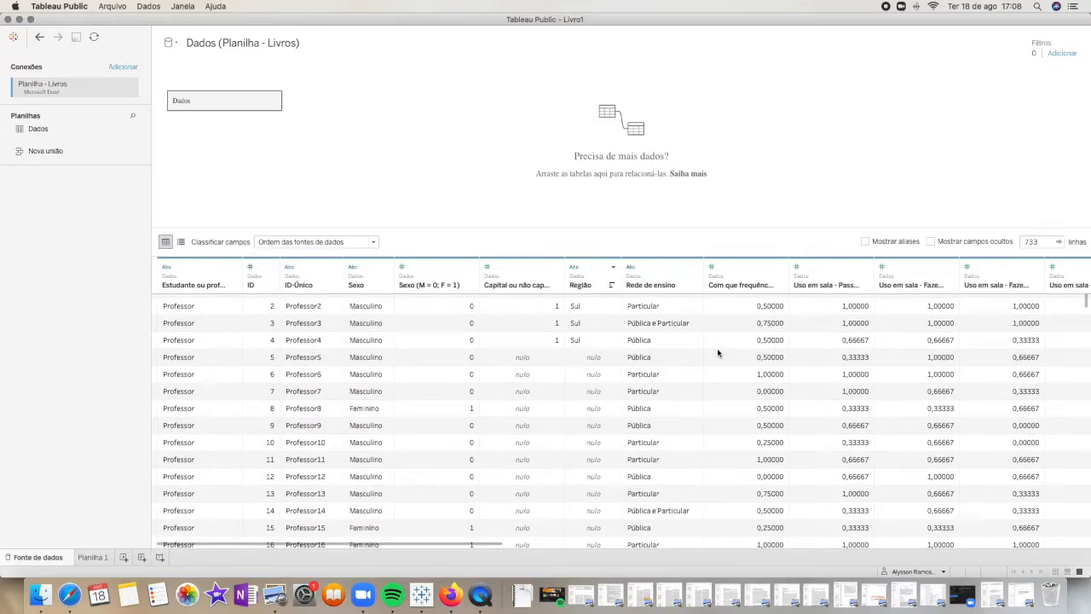
pyautogui.scroll(1, 718, 352)
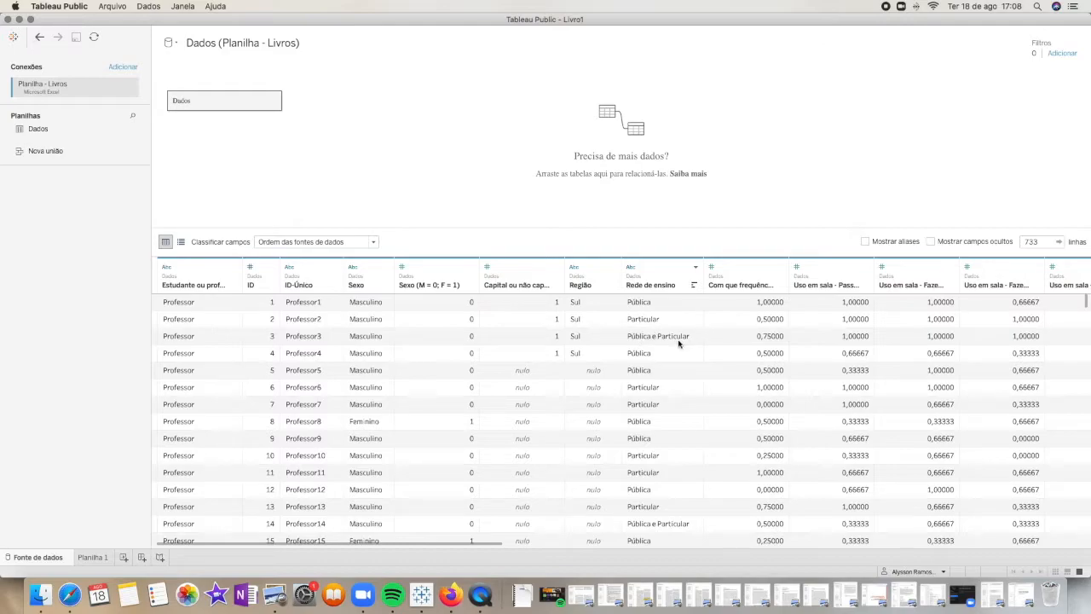
pyautogui.scroll(-20, 652, 367)
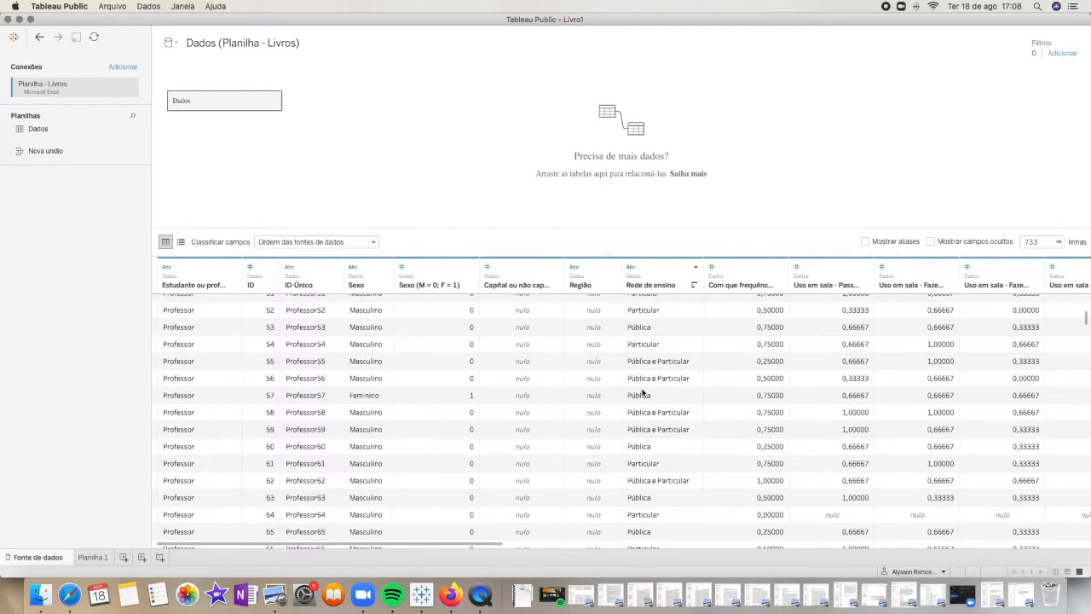
pyautogui.scroll(-20, 643, 392)
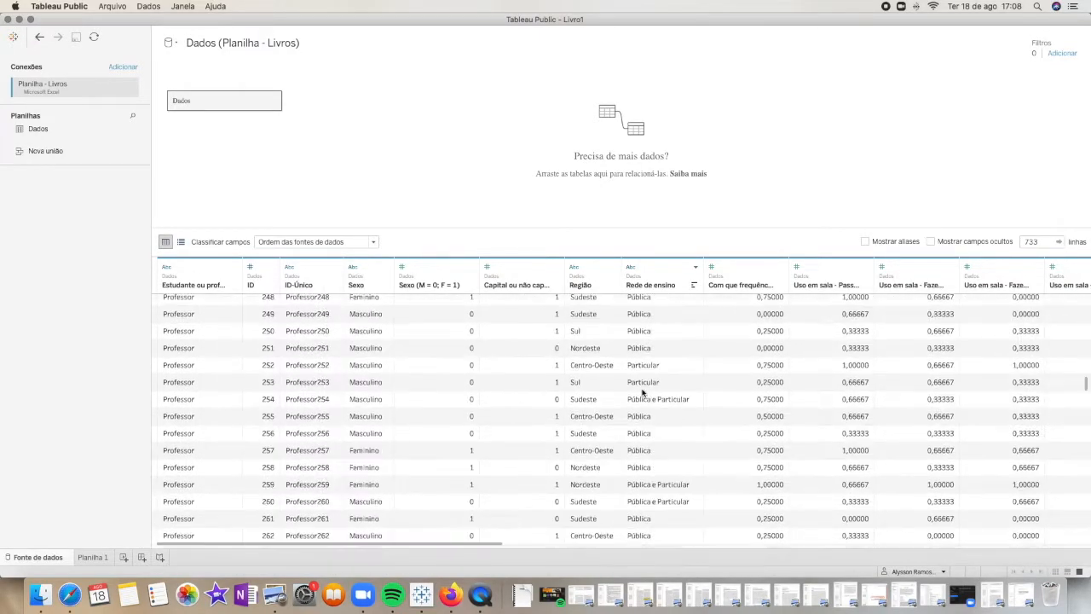
pyautogui.scroll(-20, 644, 392)
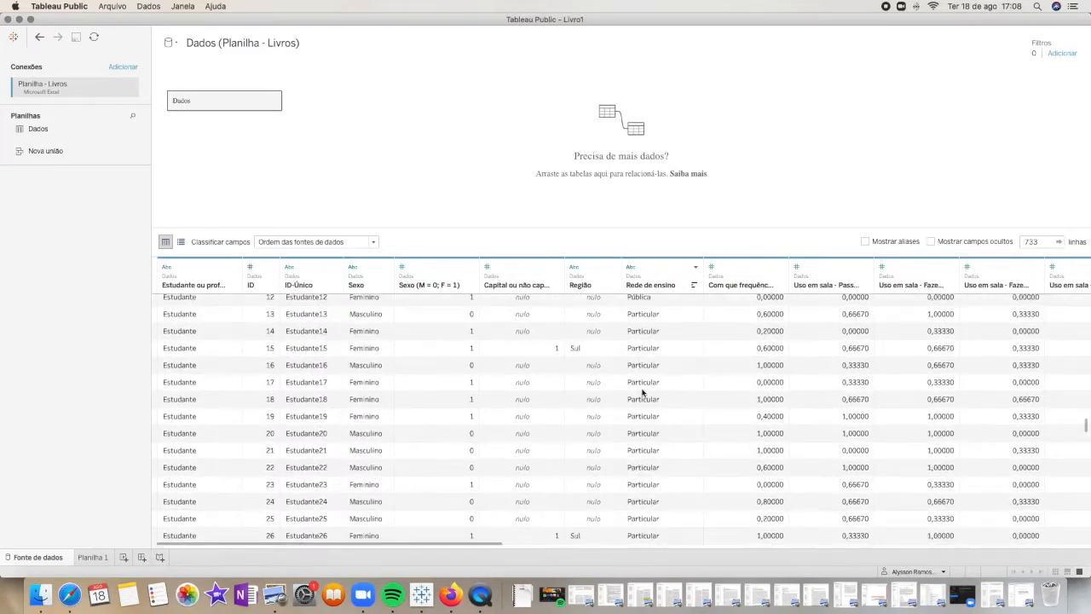
pyautogui.scroll(-2, 646, 389)
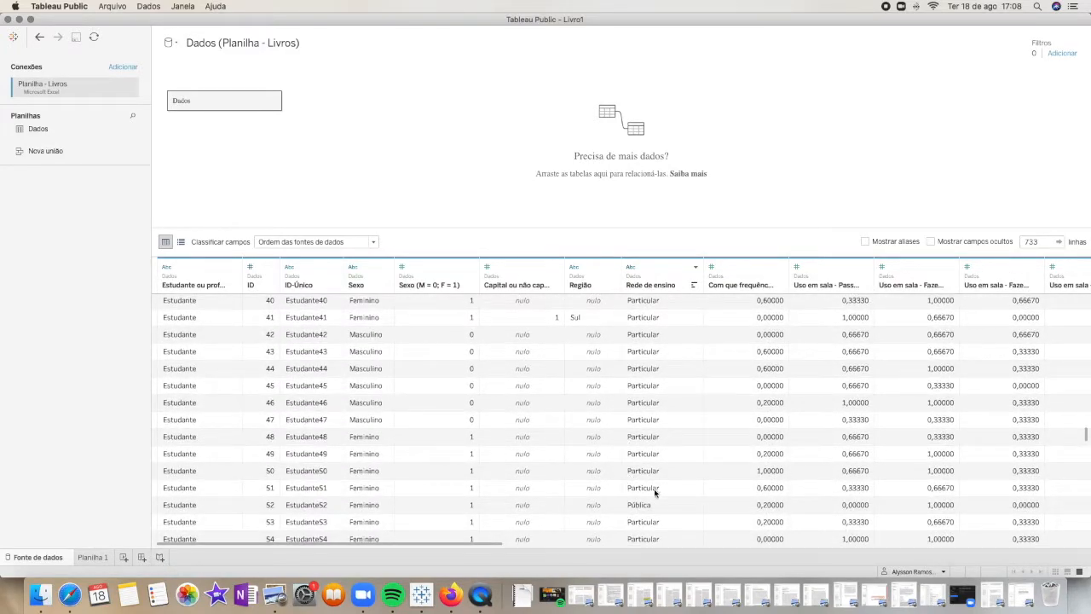
pyautogui.scroll(20, 669, 409)
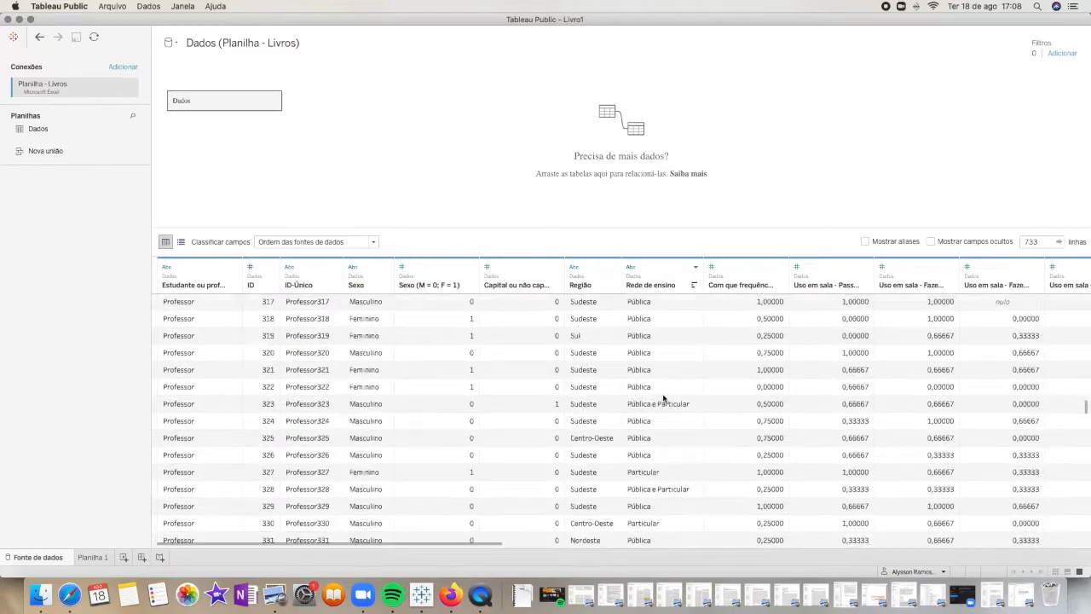
pyautogui.scroll(20, 664, 397)
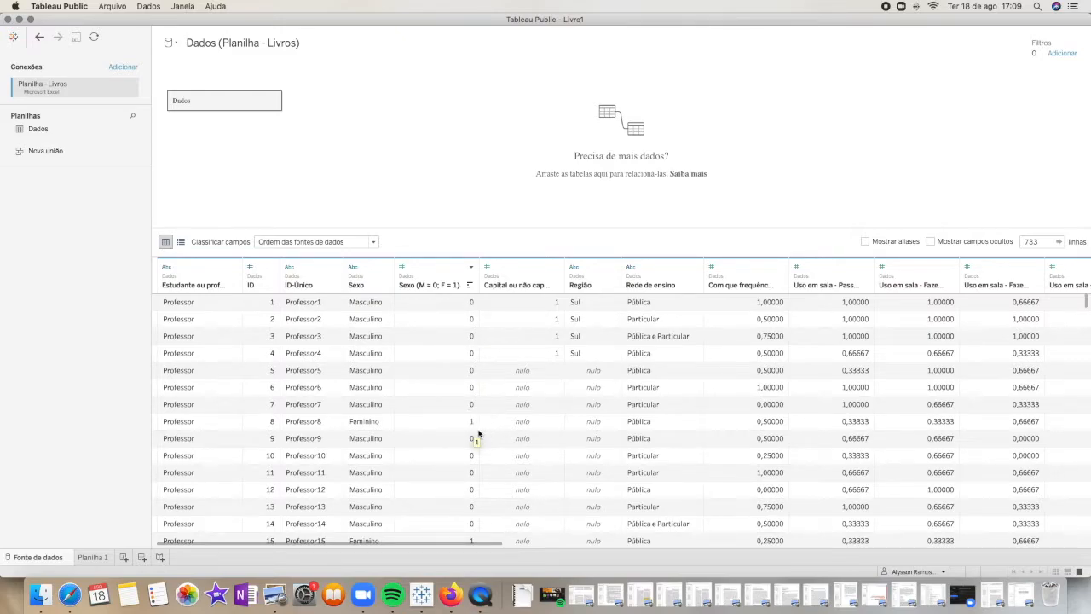
pyautogui.scroll(-1, 482, 435)
pyautogui.scroll(1, 456, 427)
pyautogui.scroll(-1, 507, 304)
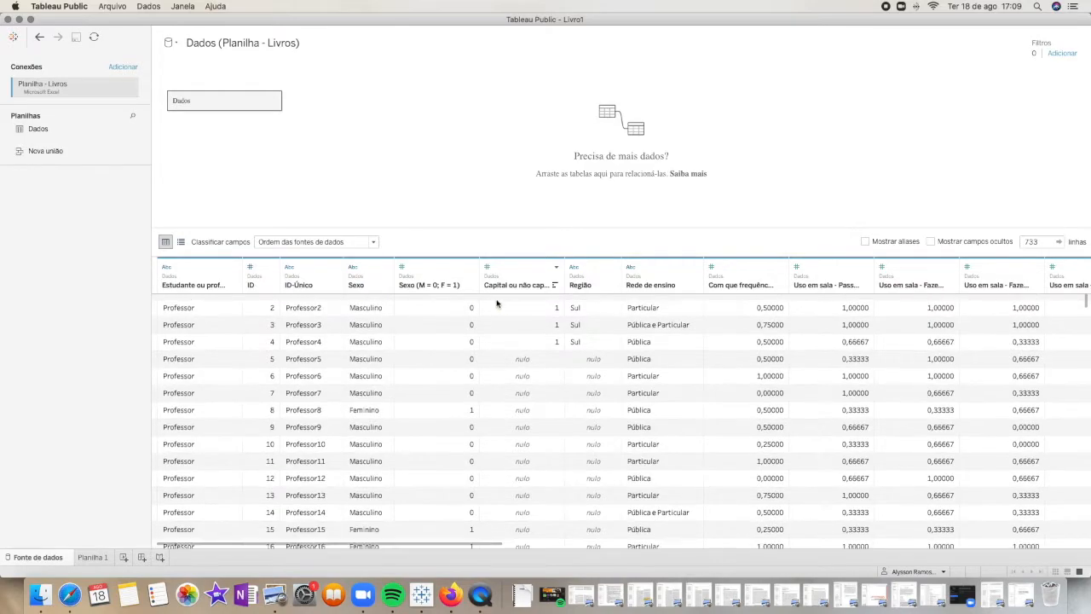
# Open the empty worksheet Planilha 1
pyautogui.click(92, 557)
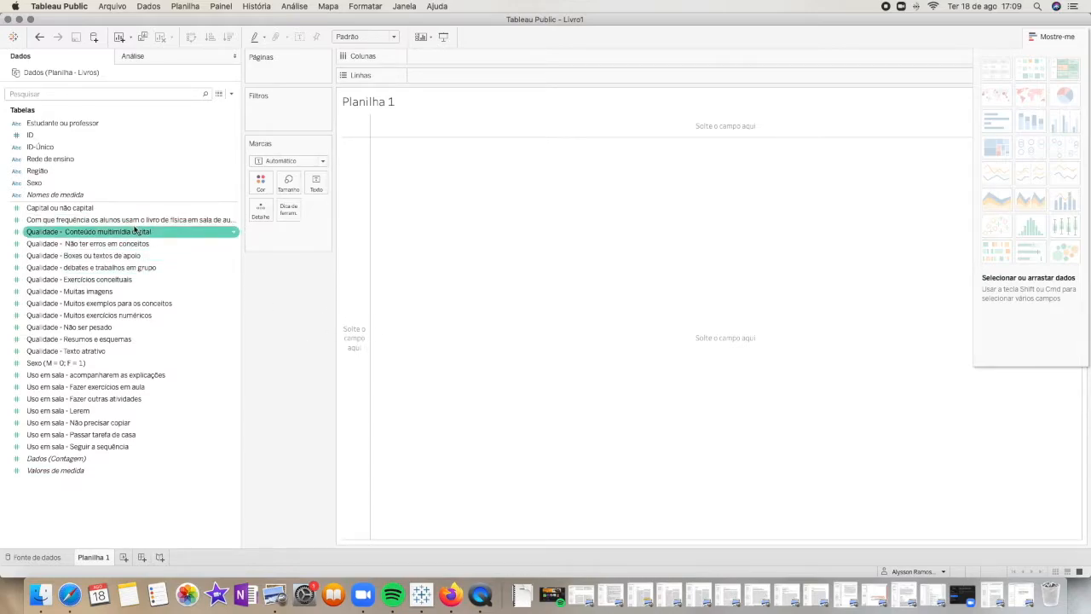
# Plot "Com que frequência os alunos usam o livro de física em sala de aula?" on columns, with Estudante ou professor on rows
pyautogui.moveTo(134, 225); pyautogui.dragTo(658, 126)
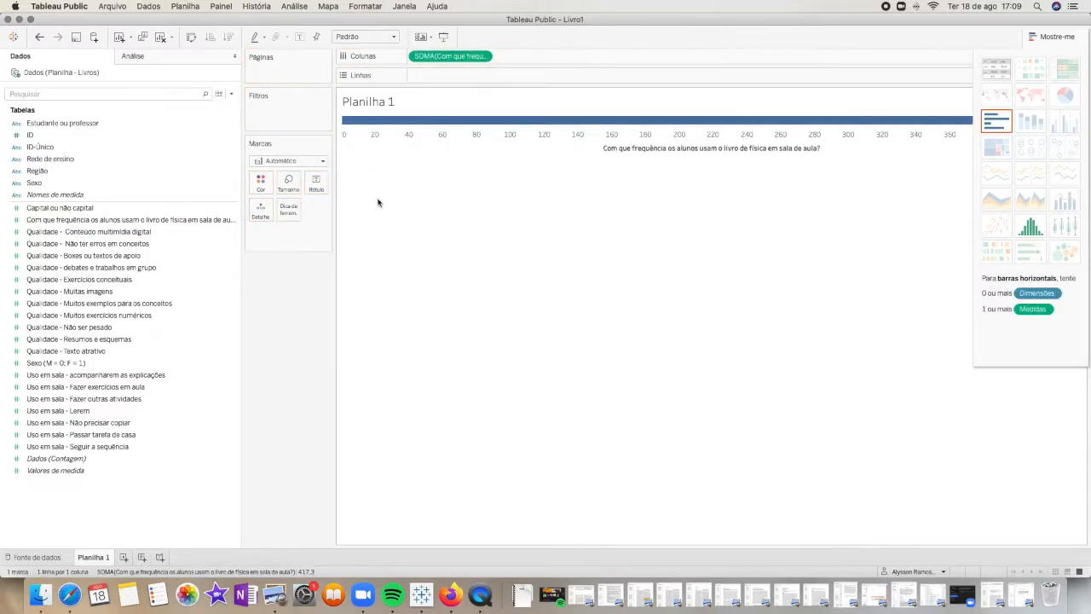
pyautogui.moveTo(64, 122); pyautogui.dragTo(456, 85)
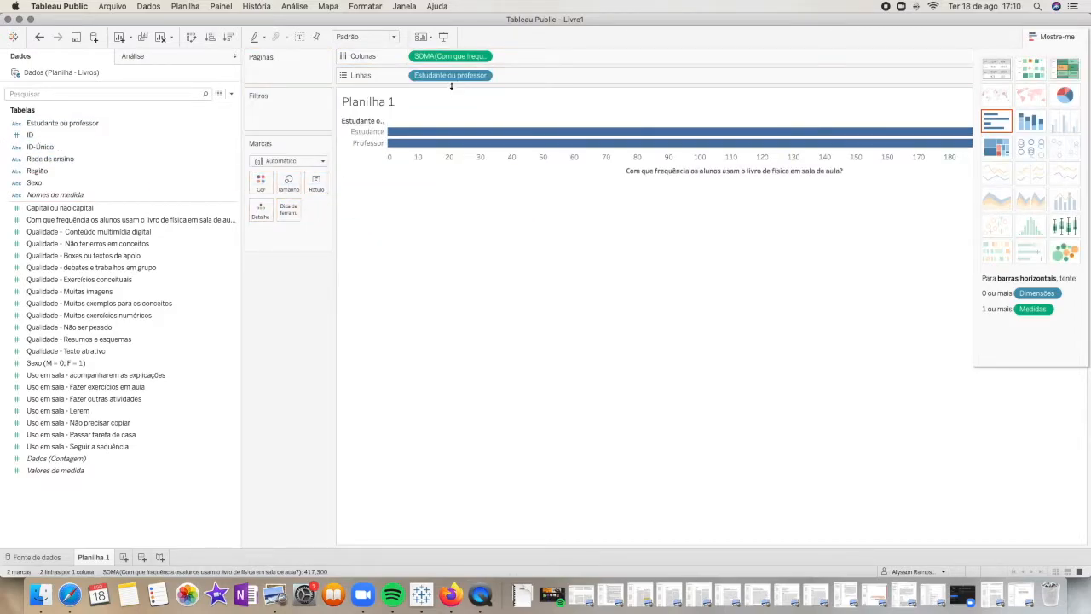
pyautogui.click(1056, 38)
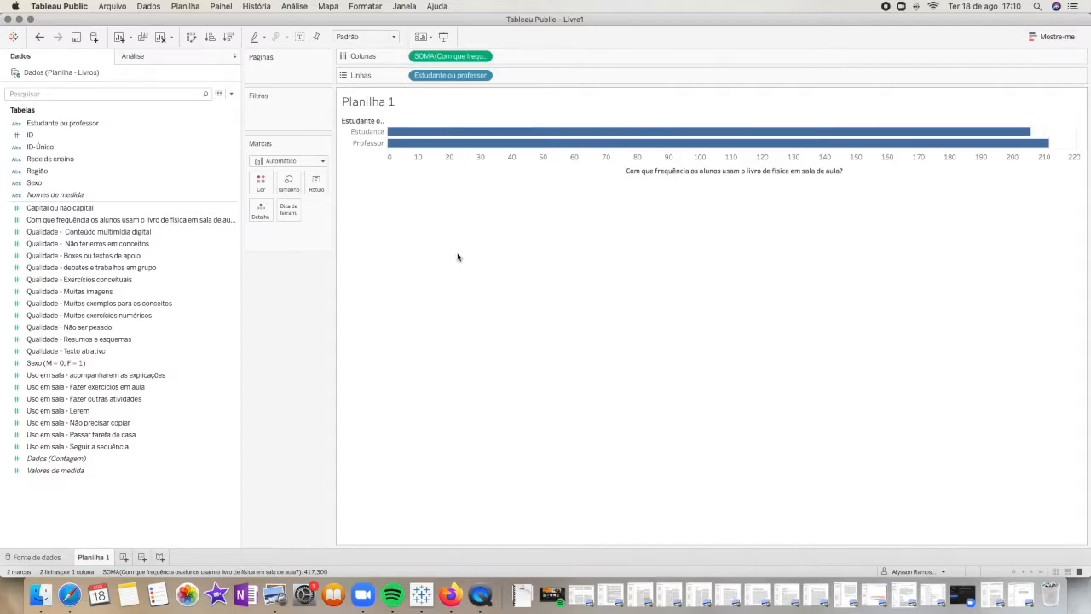
# Aggregate the textbook-use frequency on columns as Média and inspect the values of the Professor and Estudante bars
pyautogui.moveTo(407, 149)
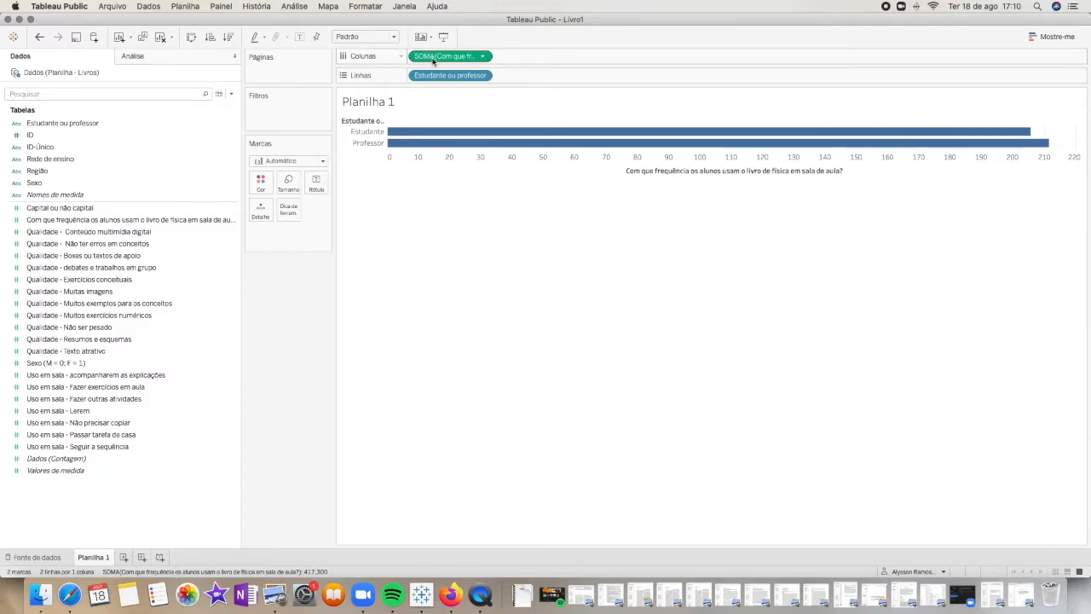
pyautogui.click(481, 57)
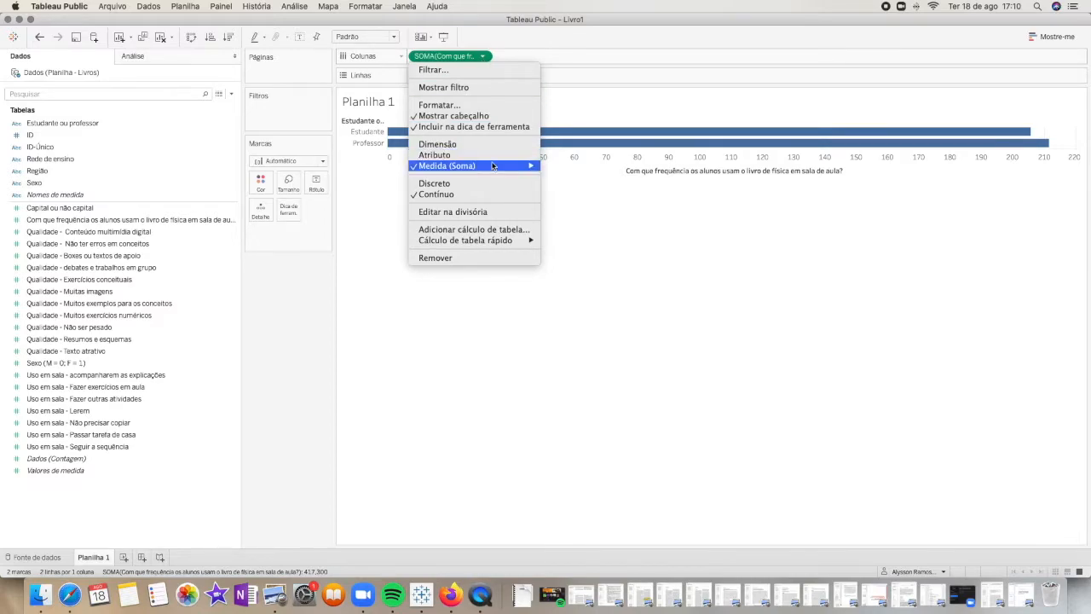
pyautogui.moveTo(479, 168)
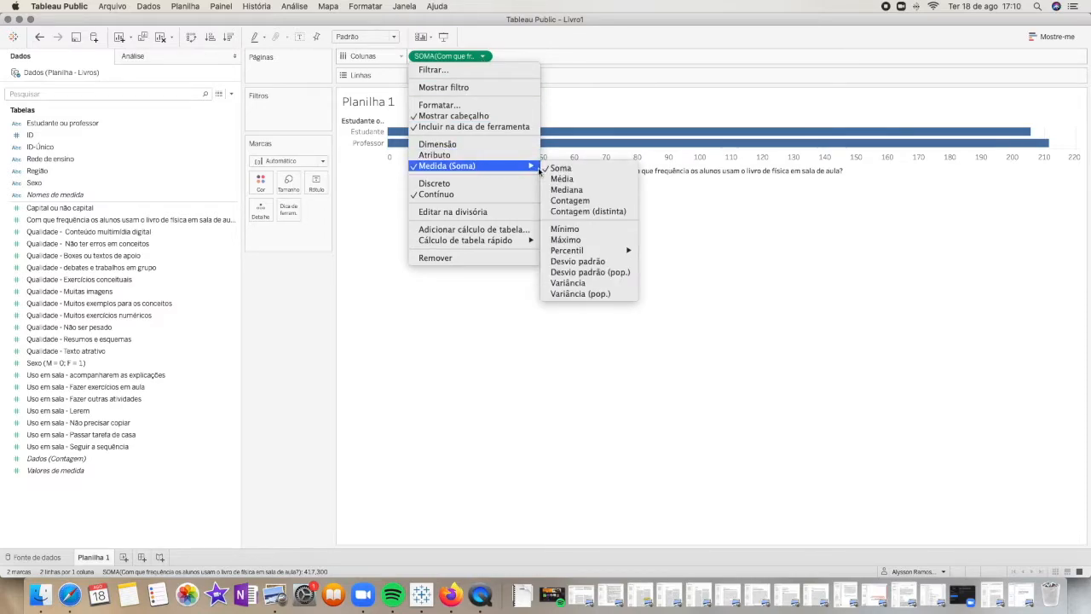
pyautogui.click(574, 179)
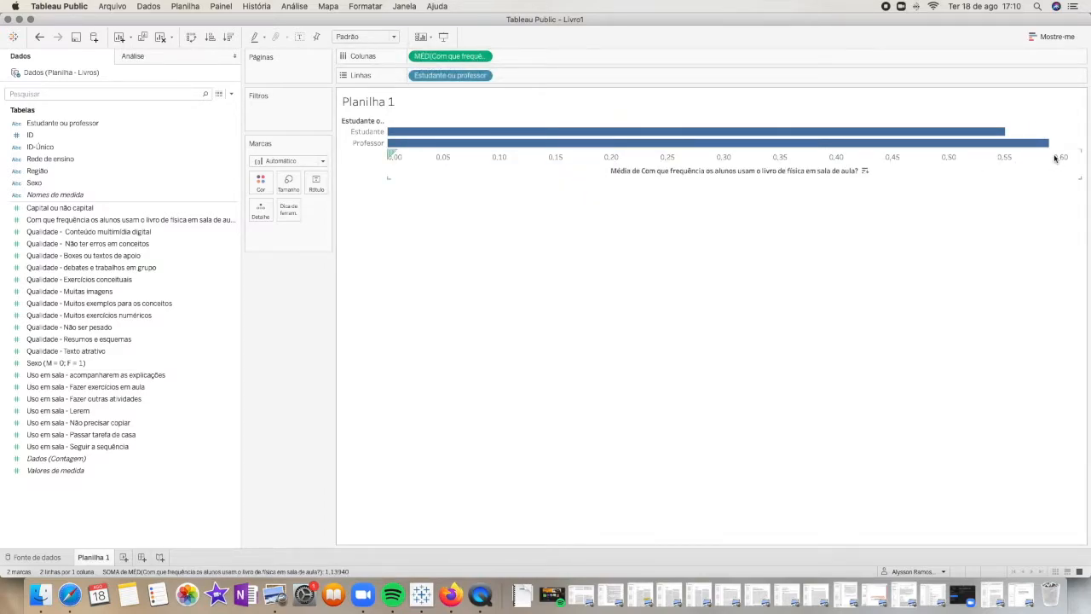
pyautogui.moveTo(1046, 150)
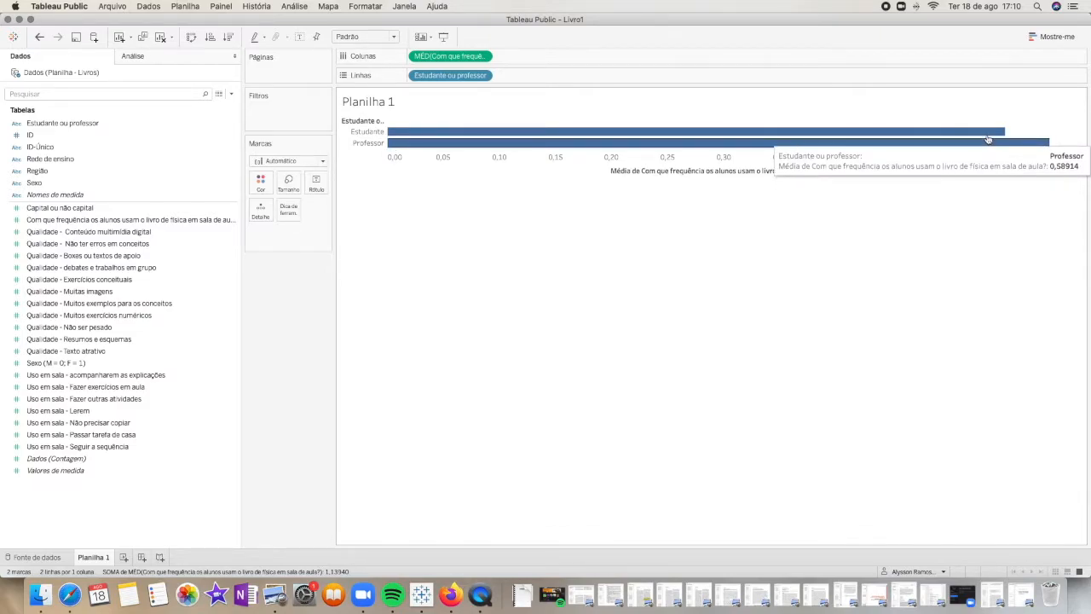
pyautogui.moveTo(985, 138)
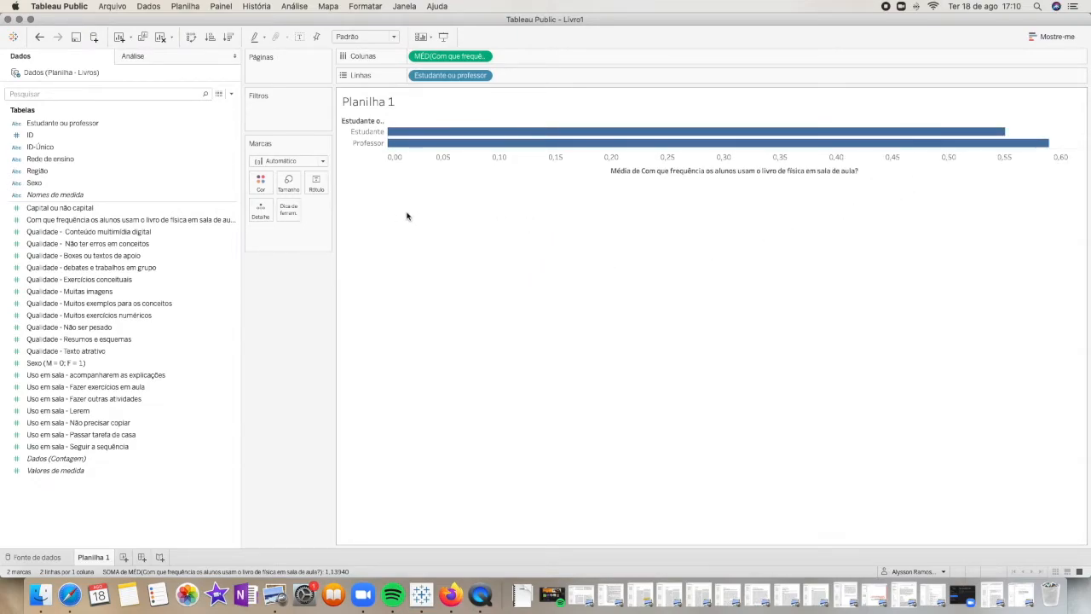
# Convert the chart to stacked bars and move Estudante ou professor from color to columns for separate vertical bars
pyautogui.click(1042, 37)
pyautogui.click(1044, 37)
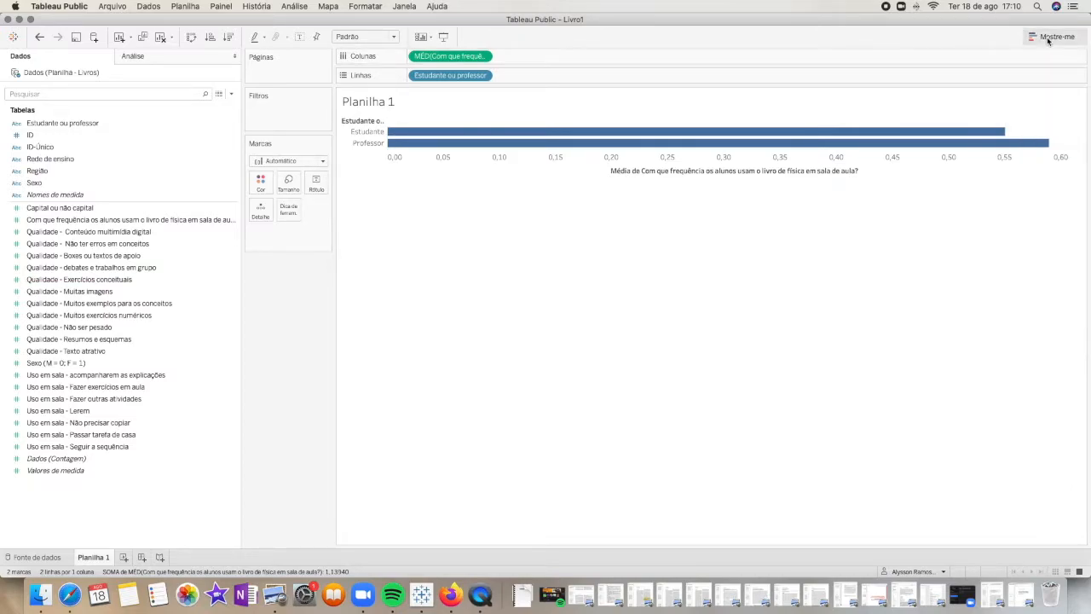
pyautogui.click(1050, 38)
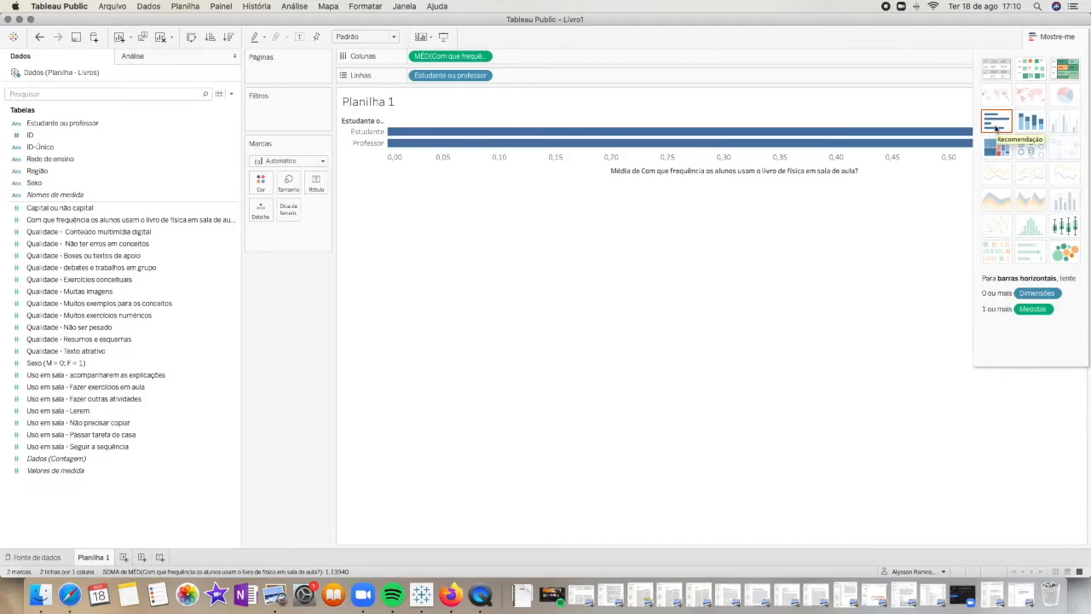
pyautogui.click(1030, 124)
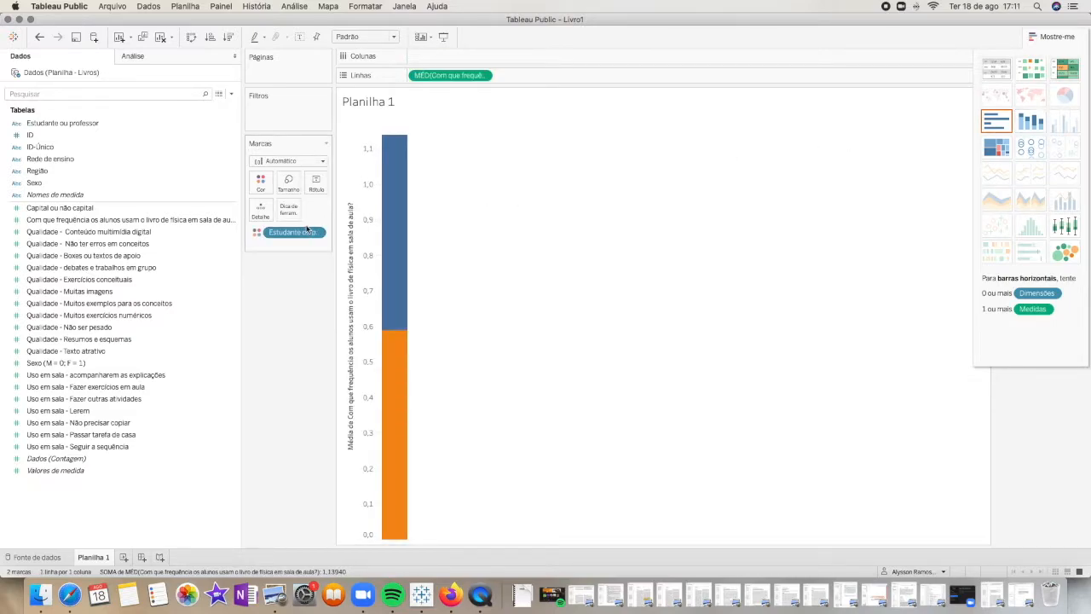
pyautogui.moveTo(287, 238); pyautogui.dragTo(442, 59)
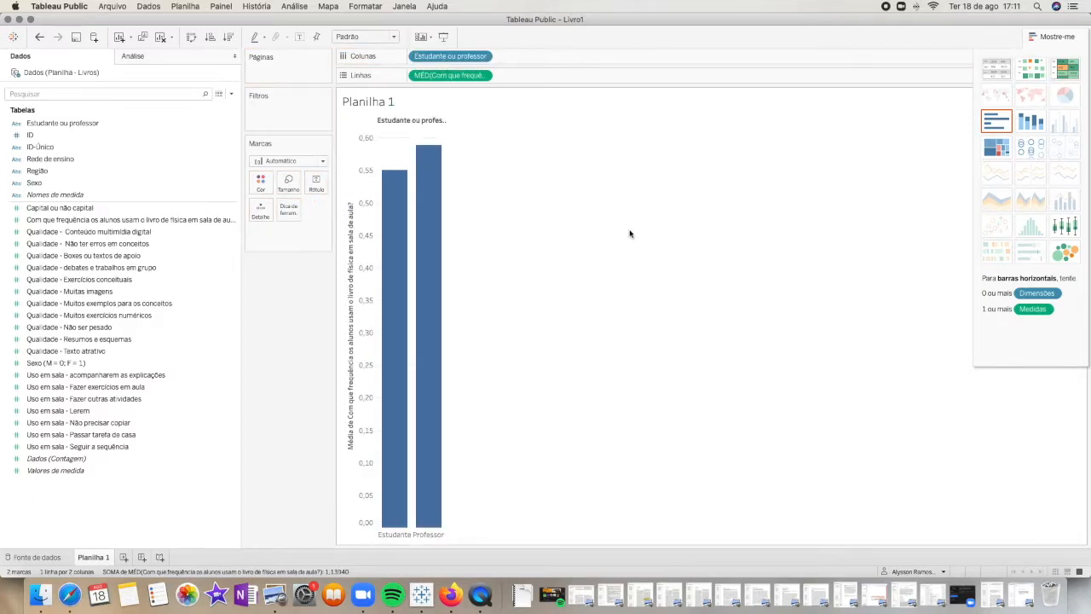
pyautogui.click(1049, 37)
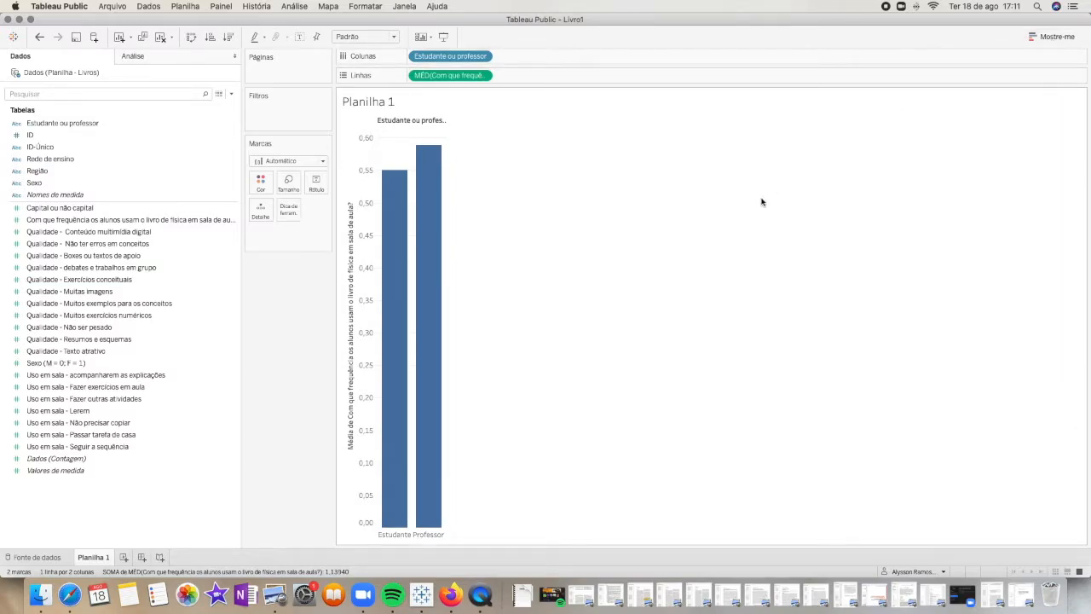
# Undo all the chart changes until the worksheet is empty
pyautogui.press('super+z')
pyautogui.press('super+z')
pyautogui.press('super+z')
pyautogui.press('super+z')
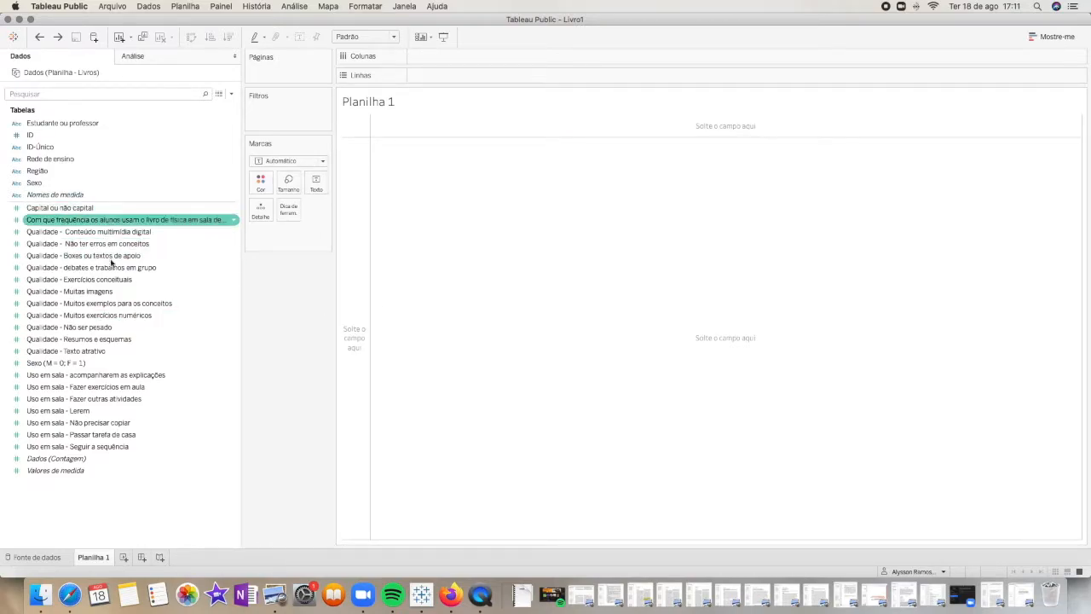
# Place "Com que frequência os alunos usam o livro de física em sala de aula?" on rows and Estudante ou professor on columns
pyautogui.moveTo(115, 220); pyautogui.dragTo(516, 82)
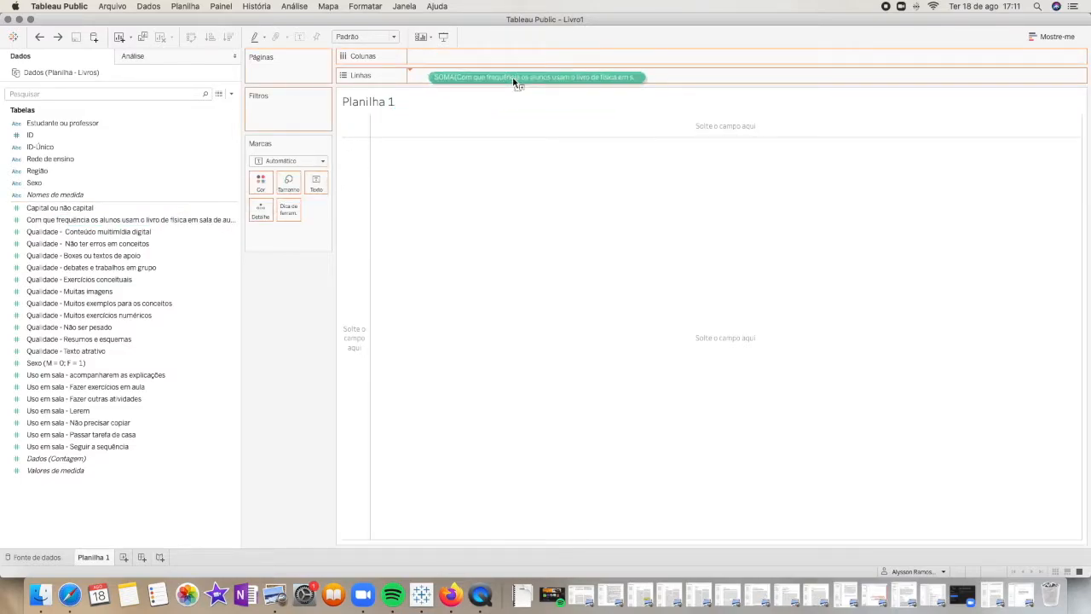
pyautogui.moveTo(515, 83); pyautogui.dragTo(512, 81)
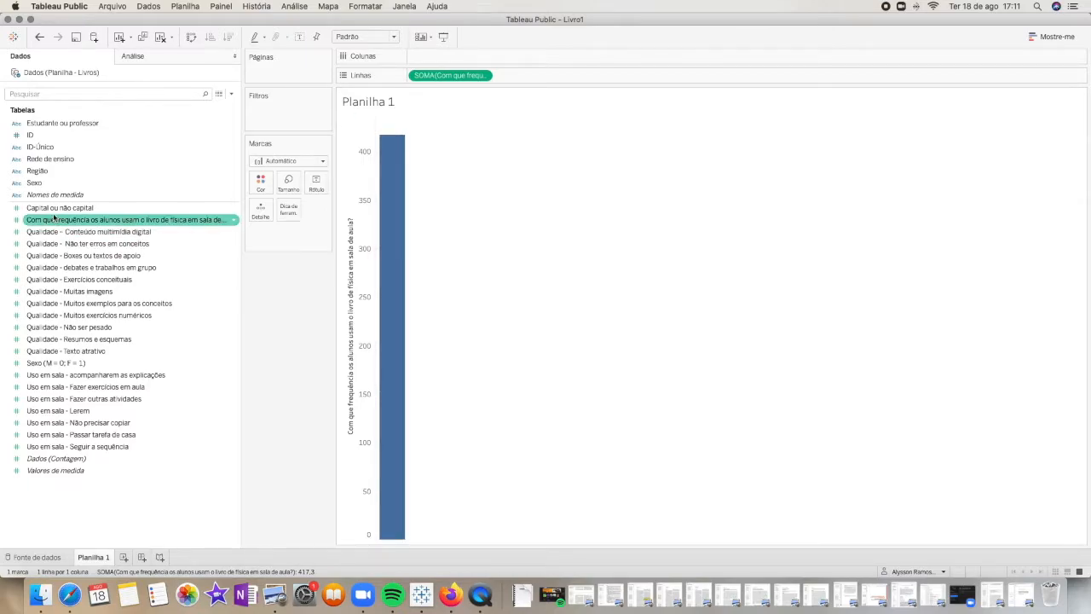
pyautogui.moveTo(61, 124); pyautogui.dragTo(495, 58)
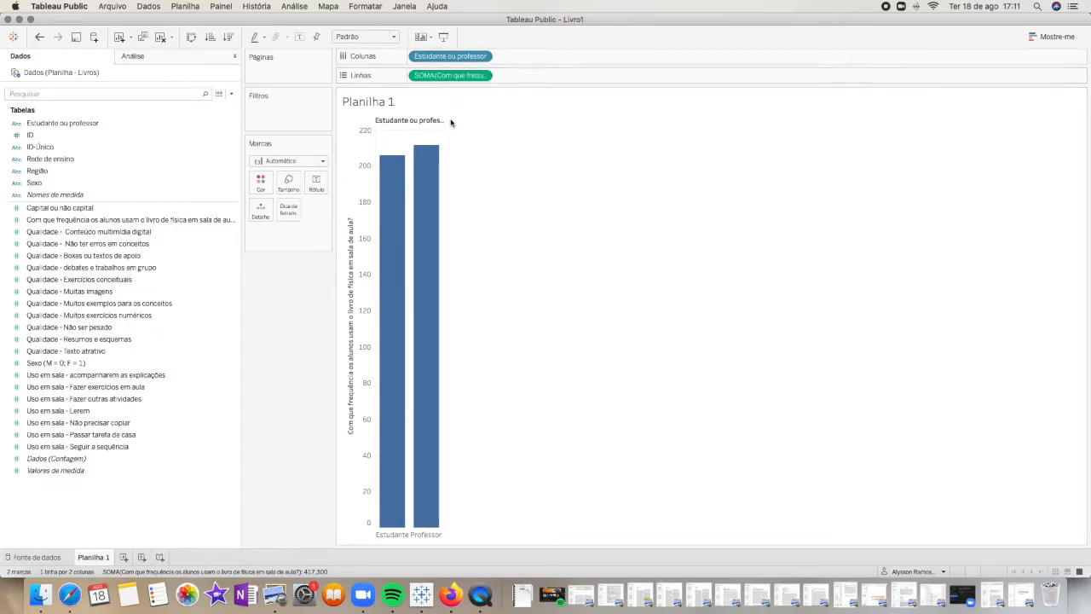
# Aggregate the textbook-use frequency measure on rows as Média
pyautogui.click(482, 75)
pyautogui.moveTo(512, 185)
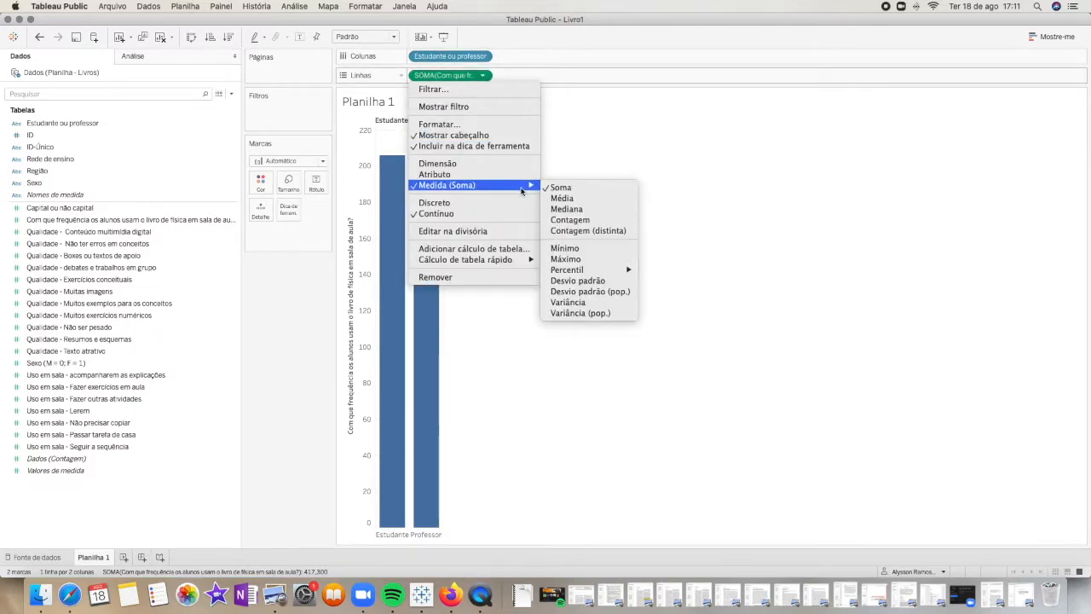
pyautogui.click(556, 197)
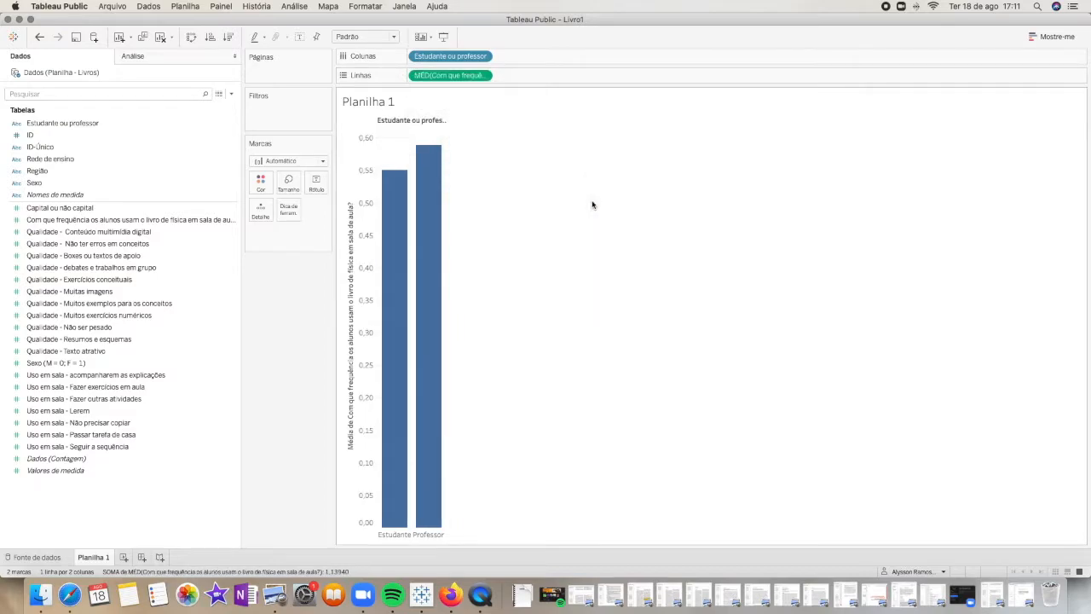
pyautogui.moveTo(390, 337)
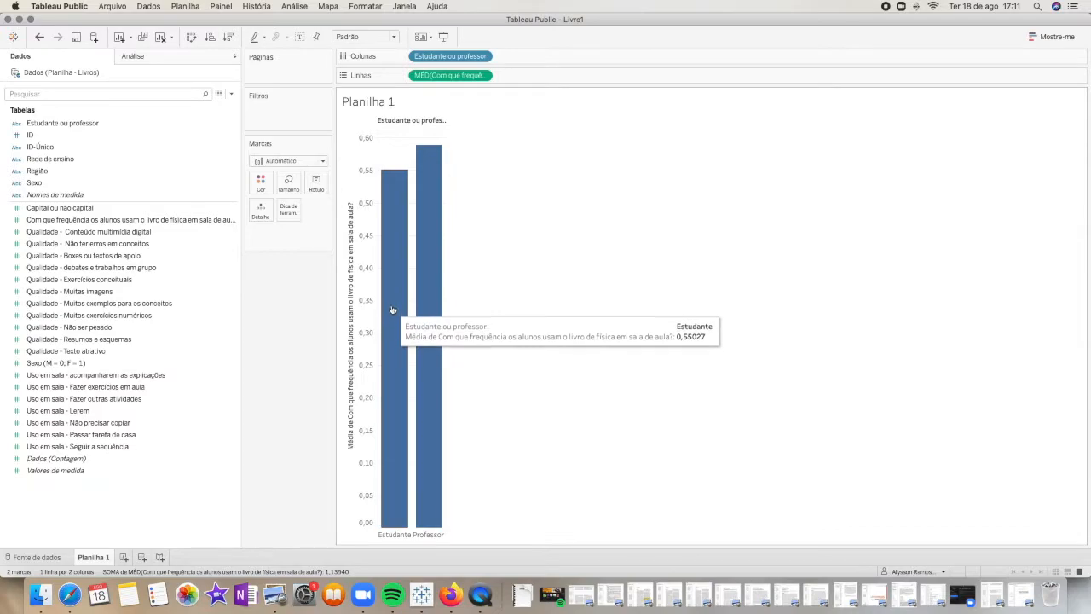
pyautogui.click(368, 170)
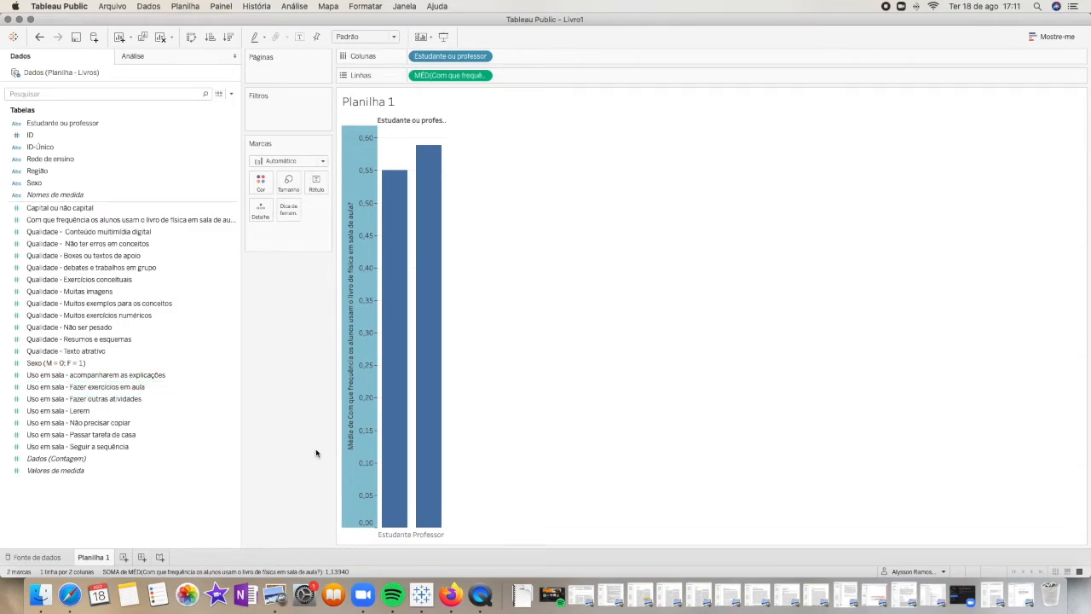
pyautogui.click(565, 390)
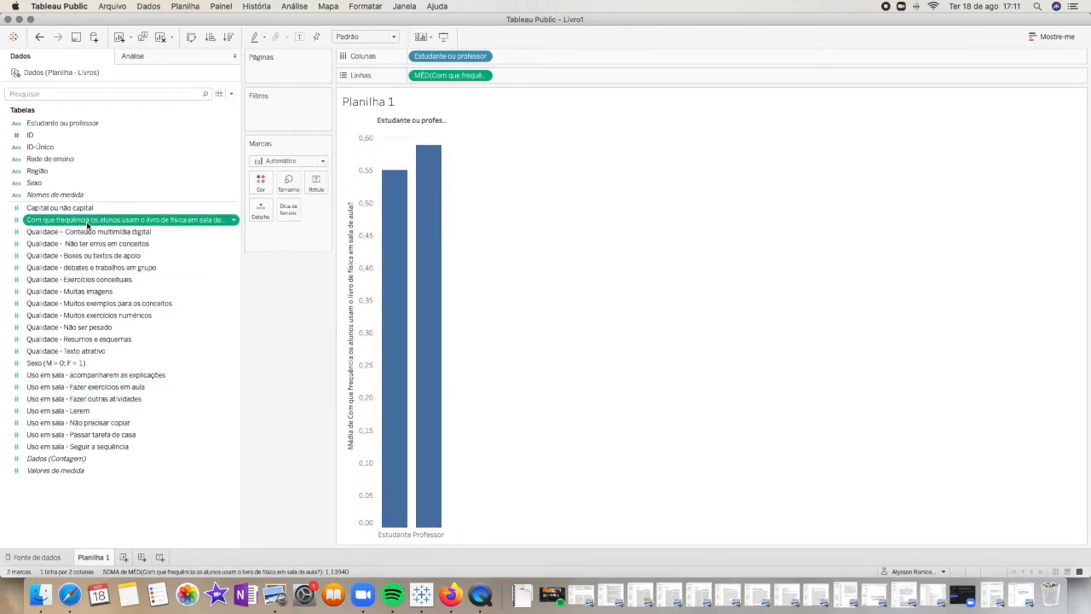
# Set the default number format of "Com que frequência os alunos usam o livro de física em sala de aula?" to Porcentagem with 1 decimal place
pyautogui.rightClick(141, 223)
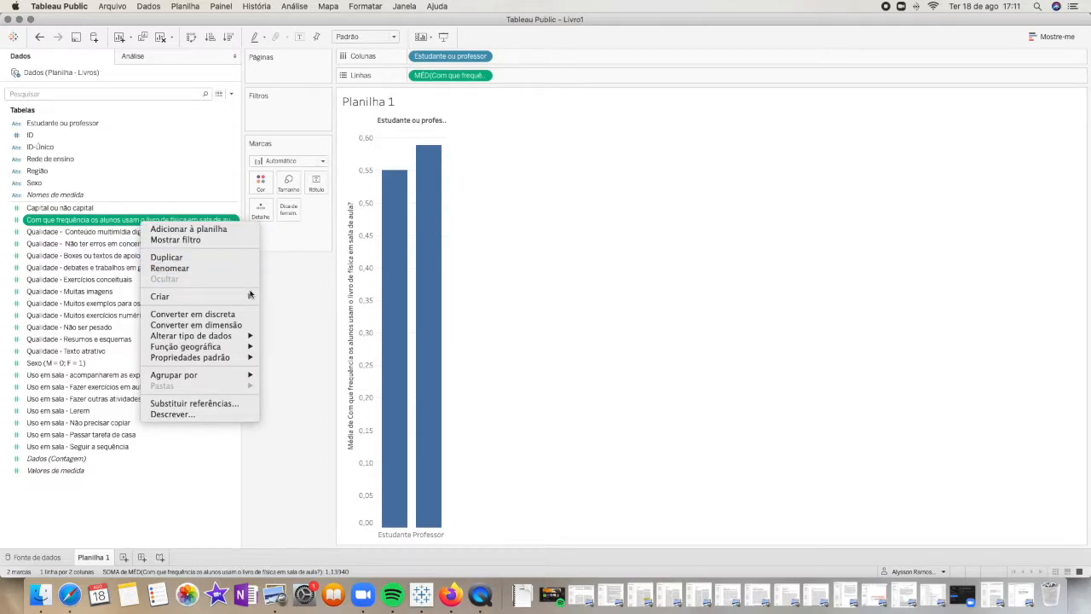
pyautogui.moveTo(232, 358)
pyautogui.click(300, 383)
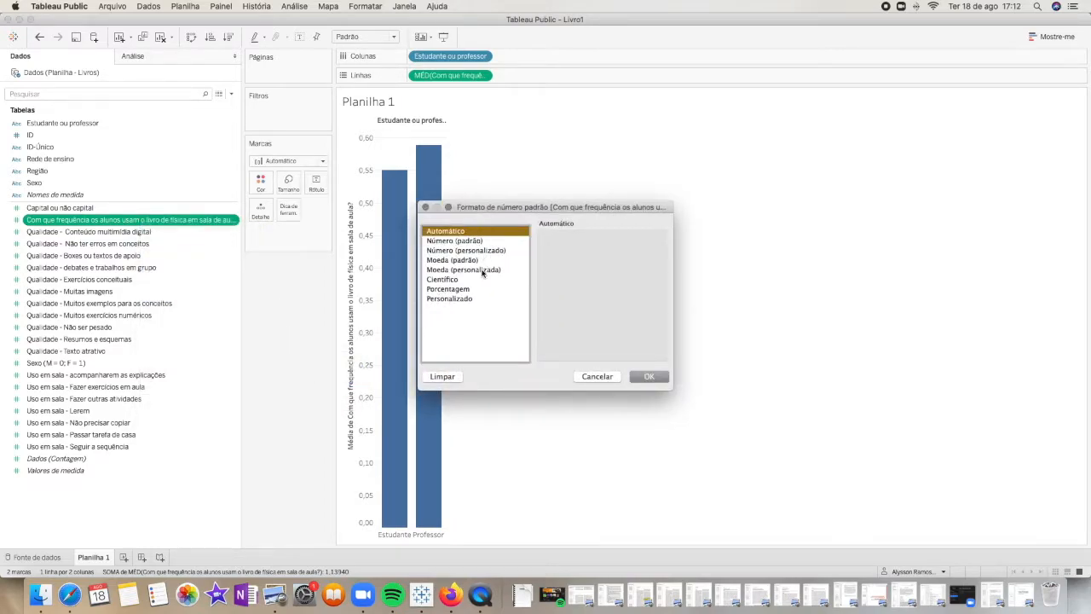
pyautogui.click(474, 289)
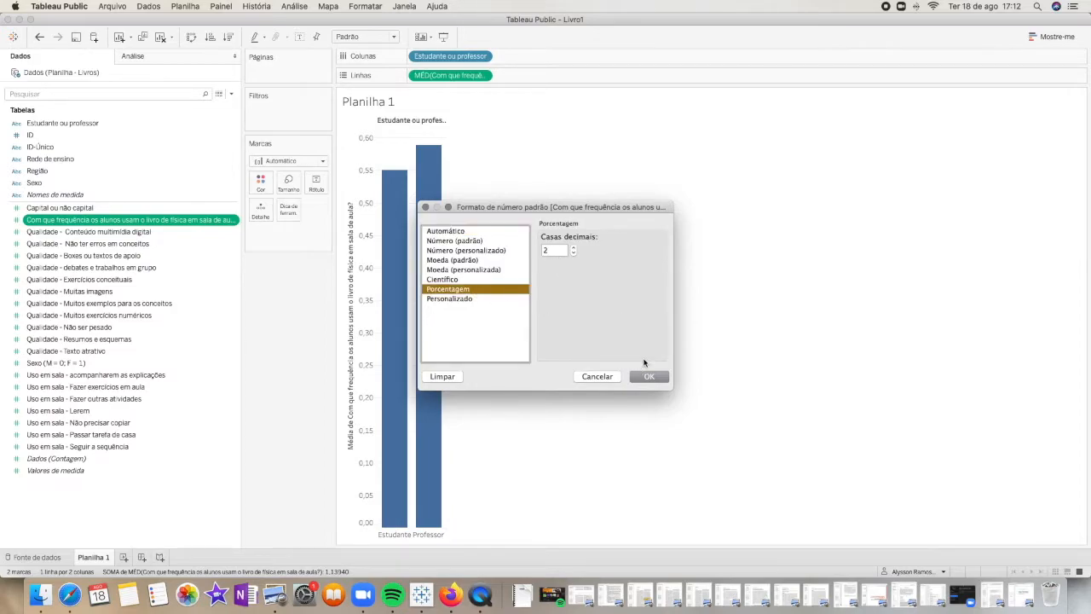
pyautogui.click(574, 254)
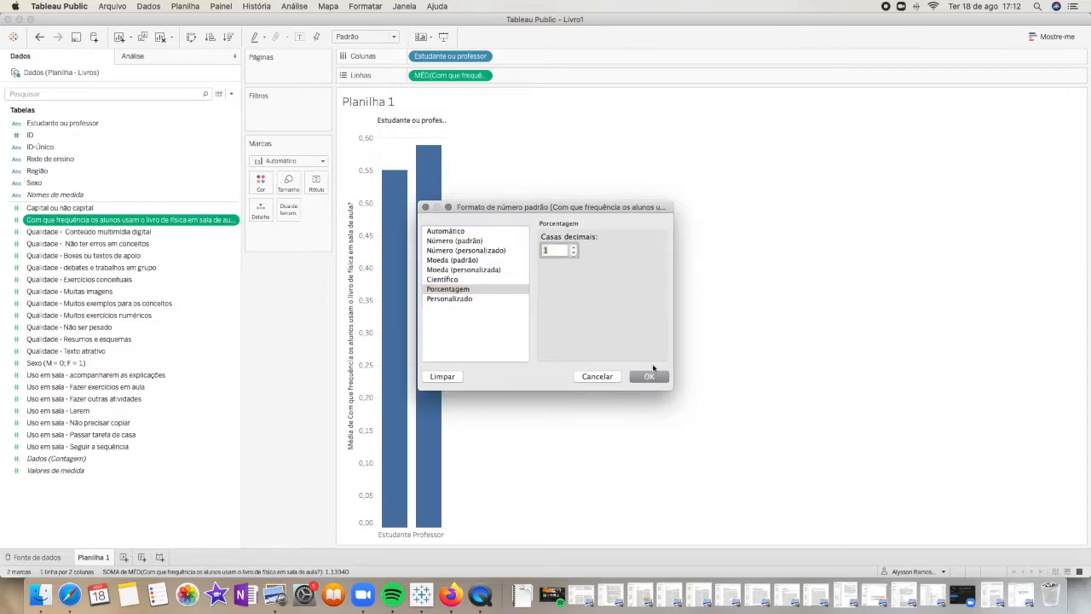
pyautogui.click(648, 374)
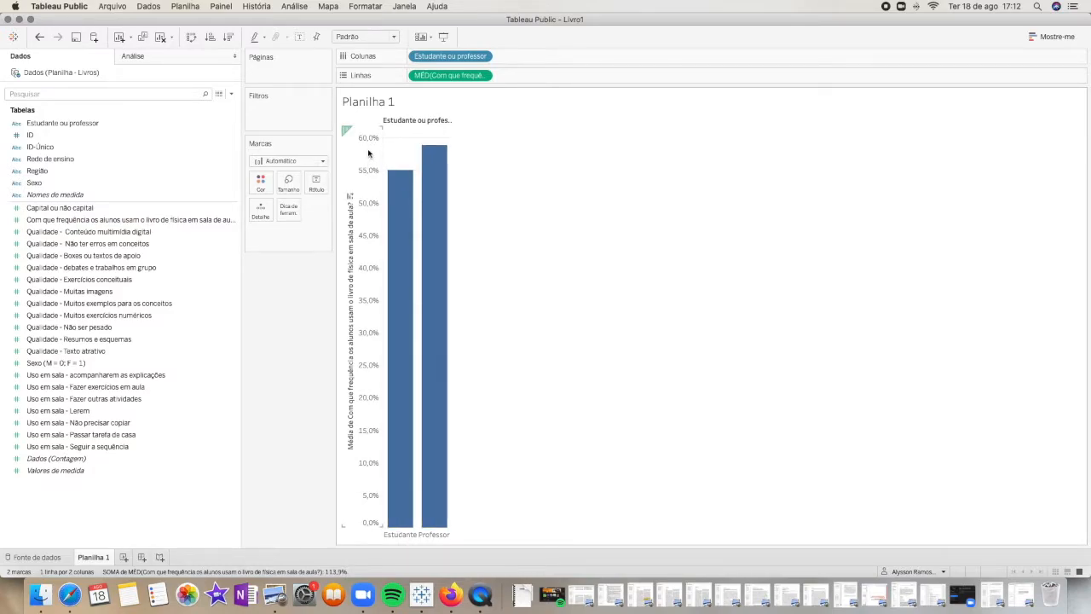
pyautogui.moveTo(404, 216)
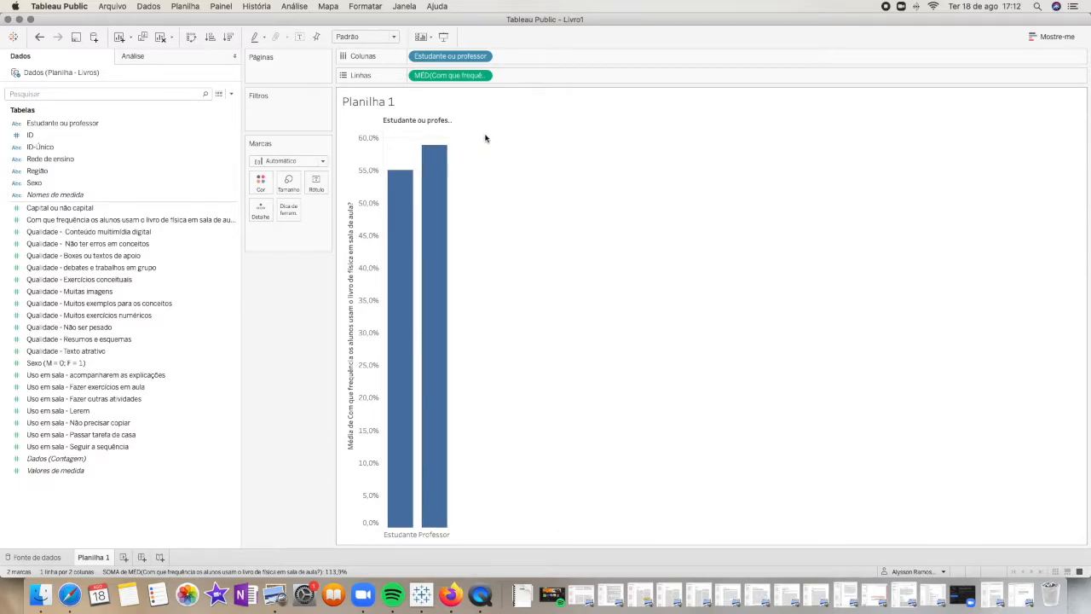
pyautogui.moveTo(410, 159)
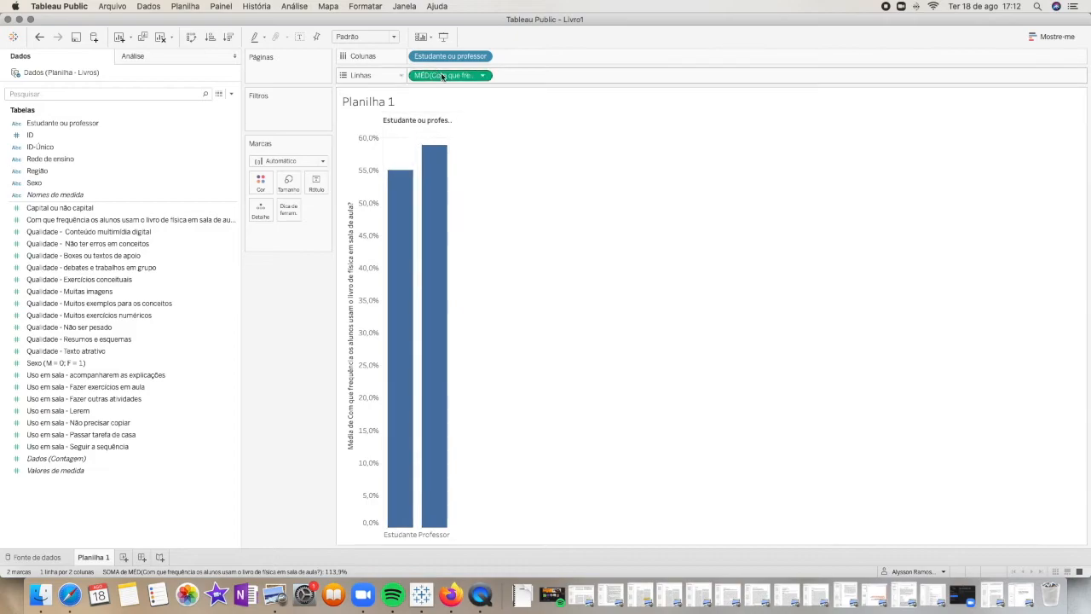
# Try moving the average frequency measure from rows onto the label mark, and undo the move
pyautogui.moveTo(450, 75); pyautogui.dragTo(318, 183)
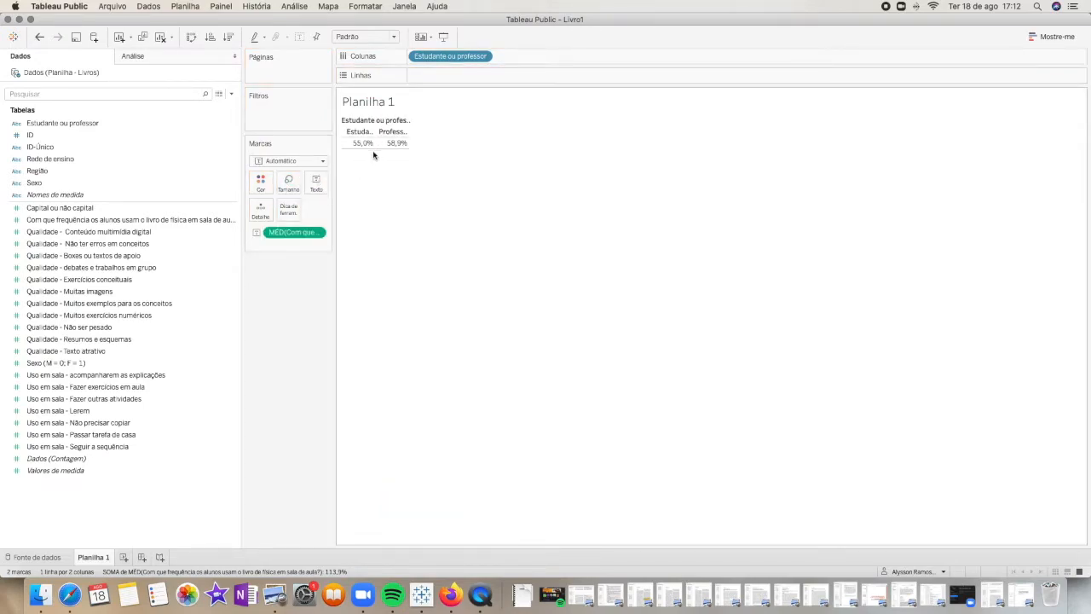
pyautogui.moveTo(399, 145)
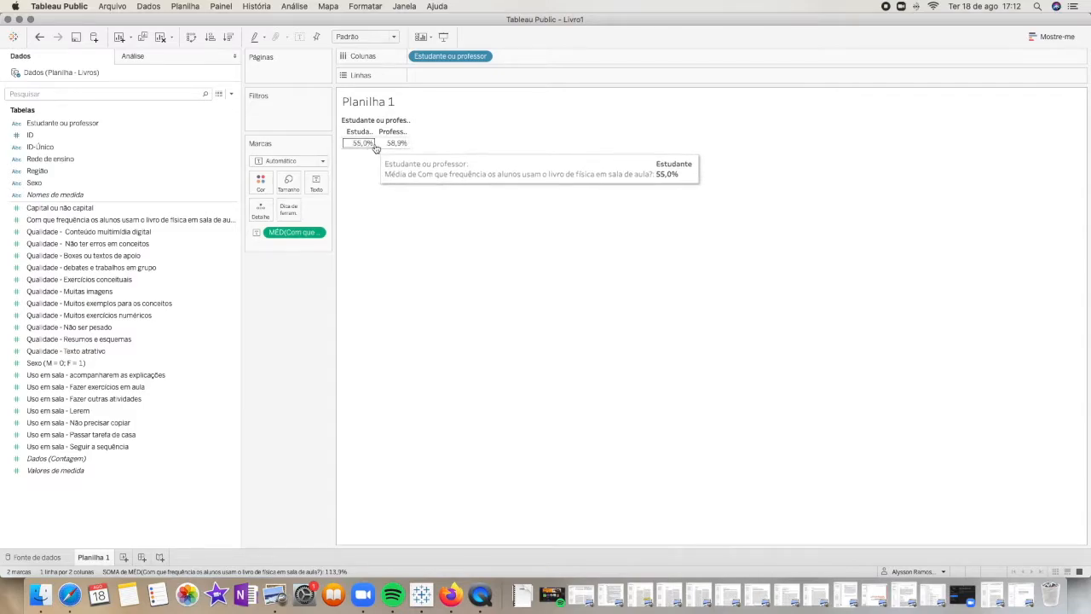
pyautogui.moveTo(361, 148)
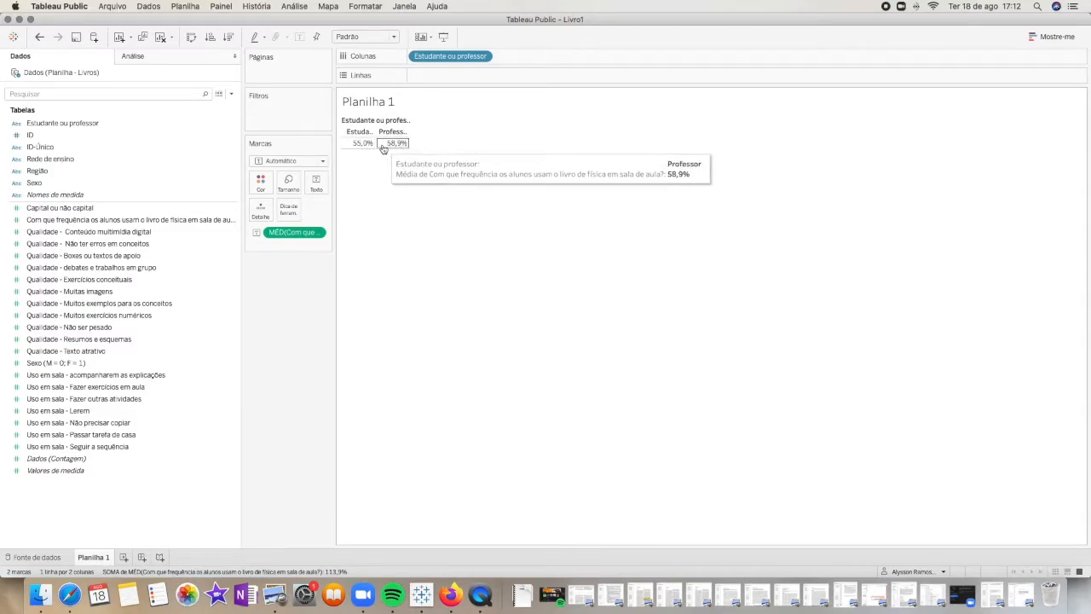
pyautogui.press('super+z')
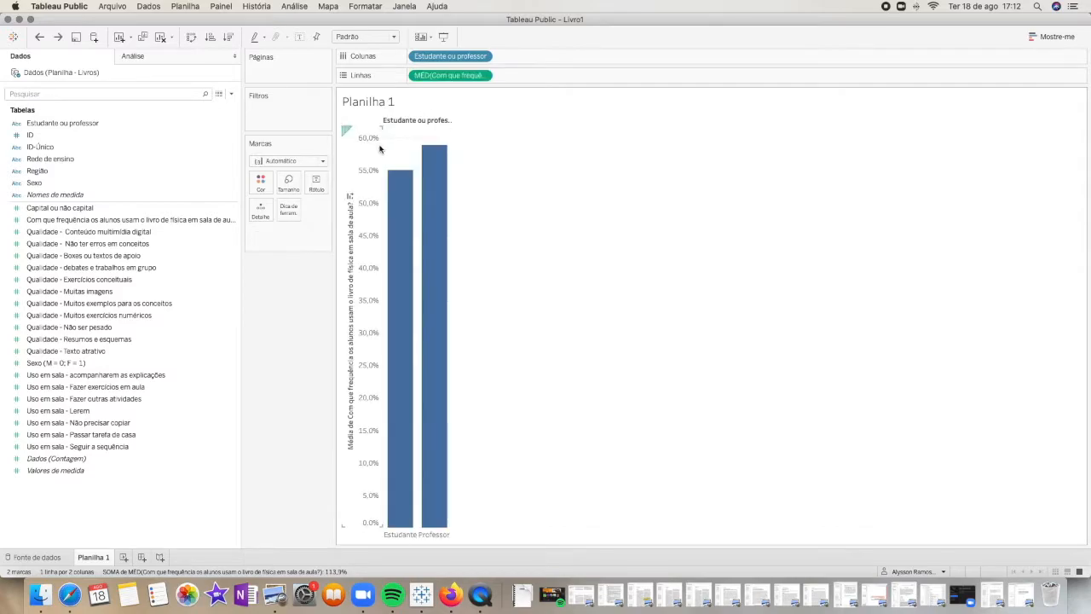
# Copy the average frequency measure onto the label mark while keeping it on rows, to label both bars
pyautogui.moveTo(460, 78); pyautogui.dragTo(321, 195)
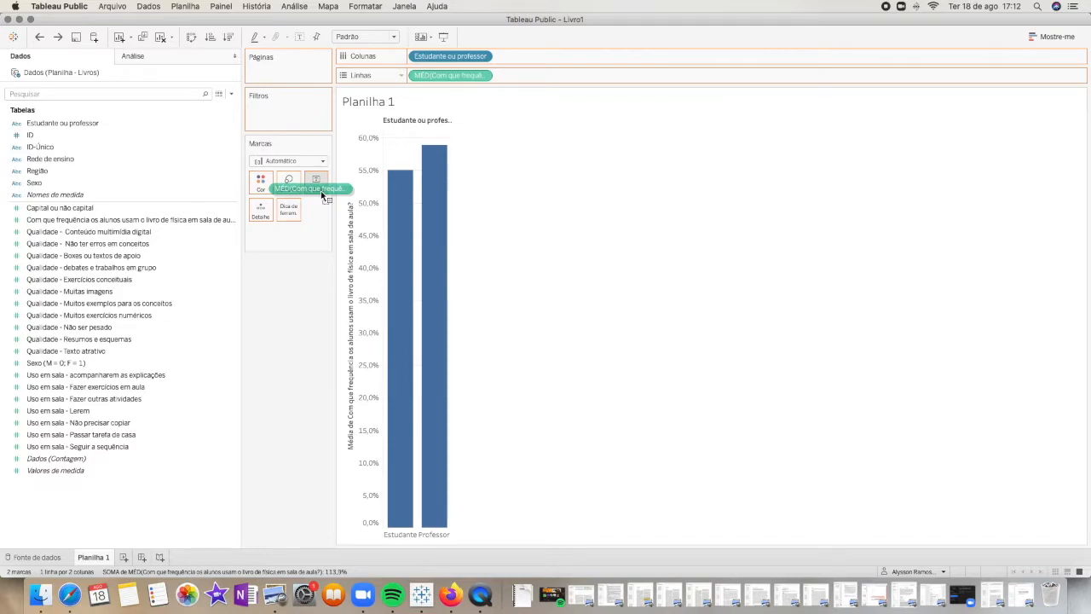
pyautogui.moveTo(322, 196); pyautogui.dragTo(318, 191)
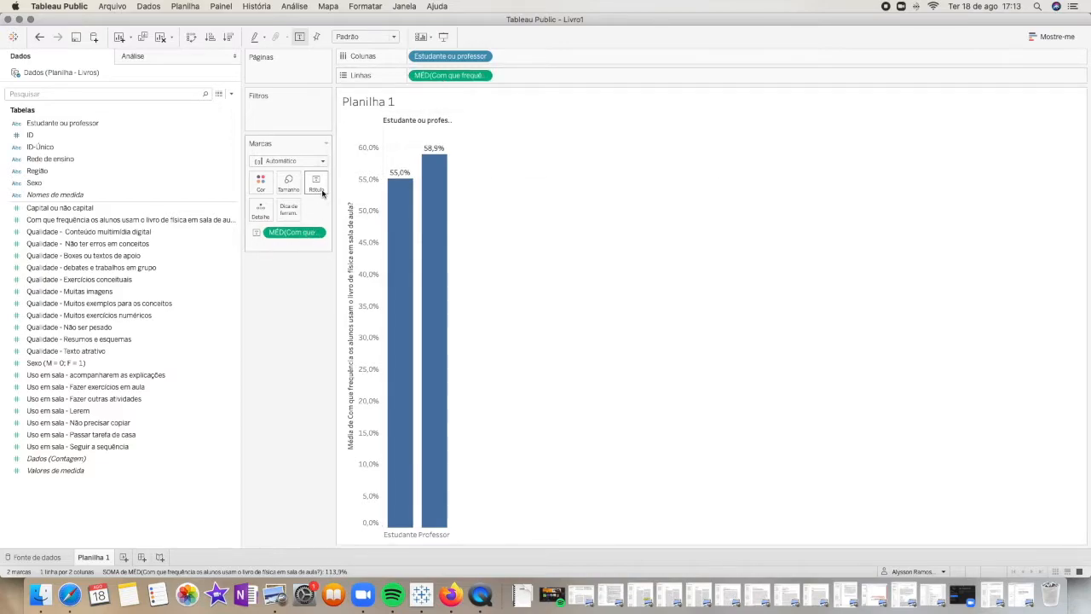
pyautogui.moveTo(433, 169)
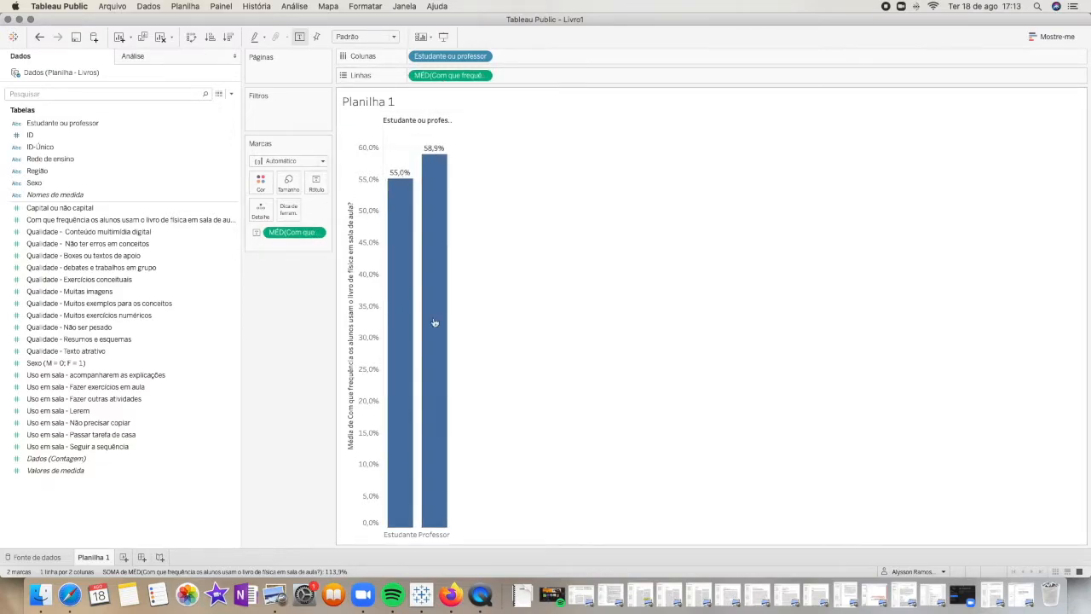
# Try hiding the vertical percentage axis header of the chart, and undo the change each time
pyautogui.click(378, 264)
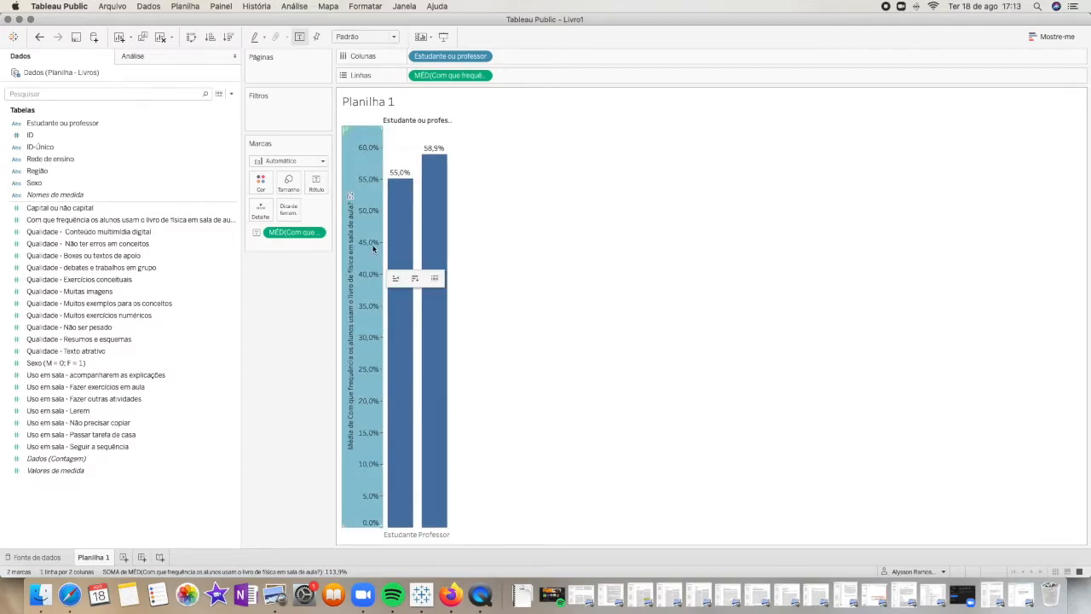
pyautogui.rightClick(371, 206)
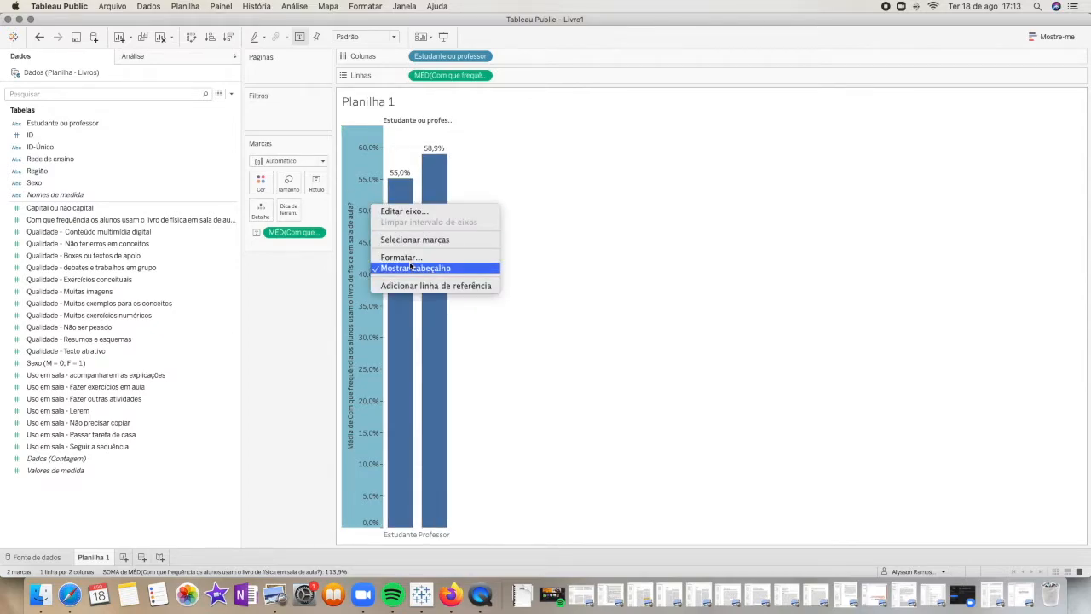
pyautogui.click(416, 268)
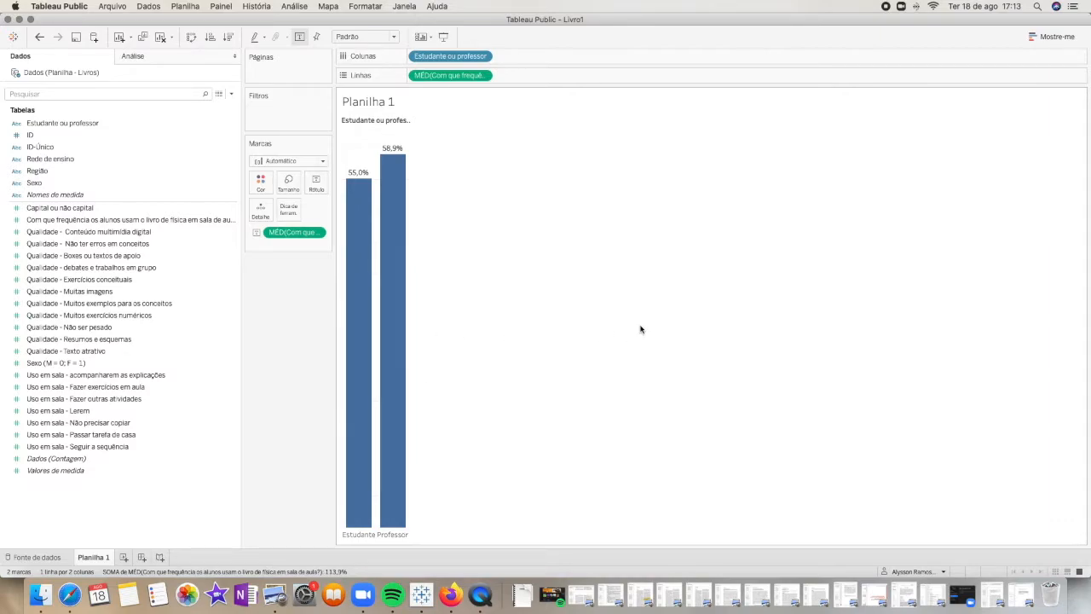
pyautogui.press('super+z')
pyautogui.moveTo(369, 264)
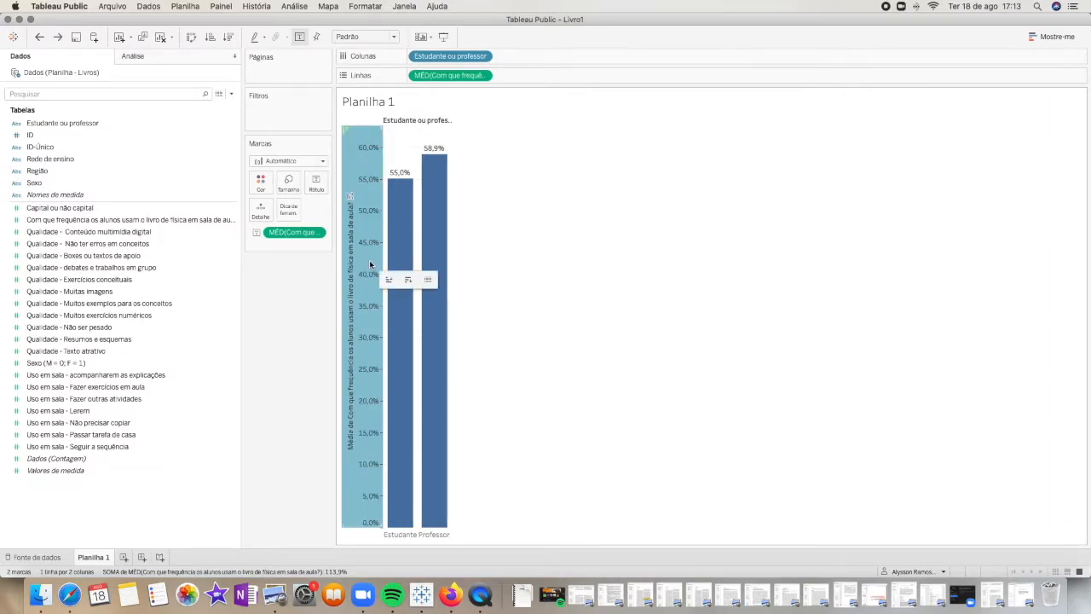
pyautogui.rightClick(369, 265)
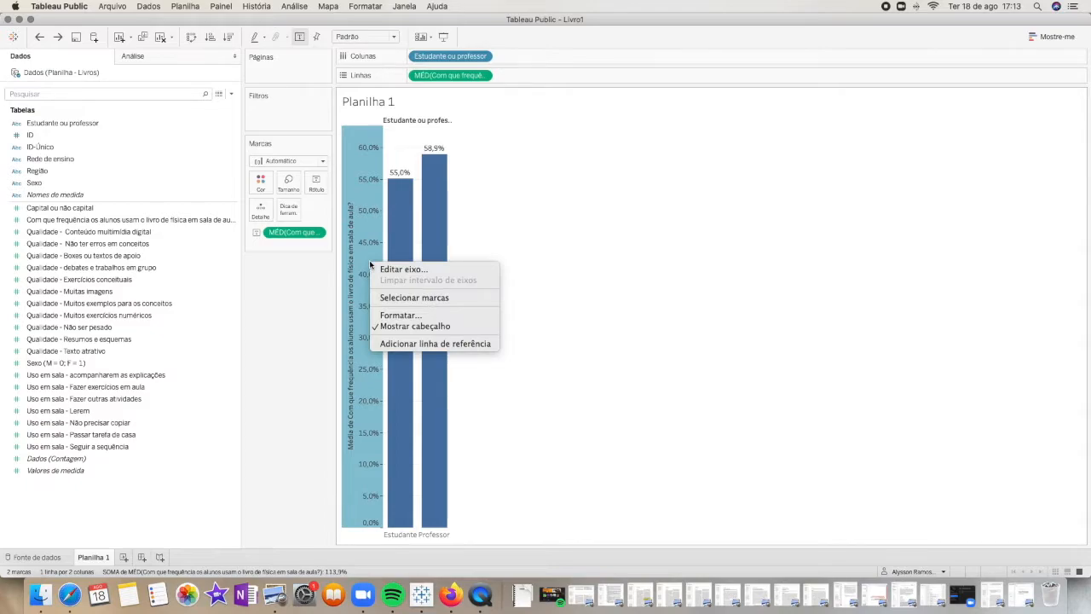
pyautogui.click(456, 329)
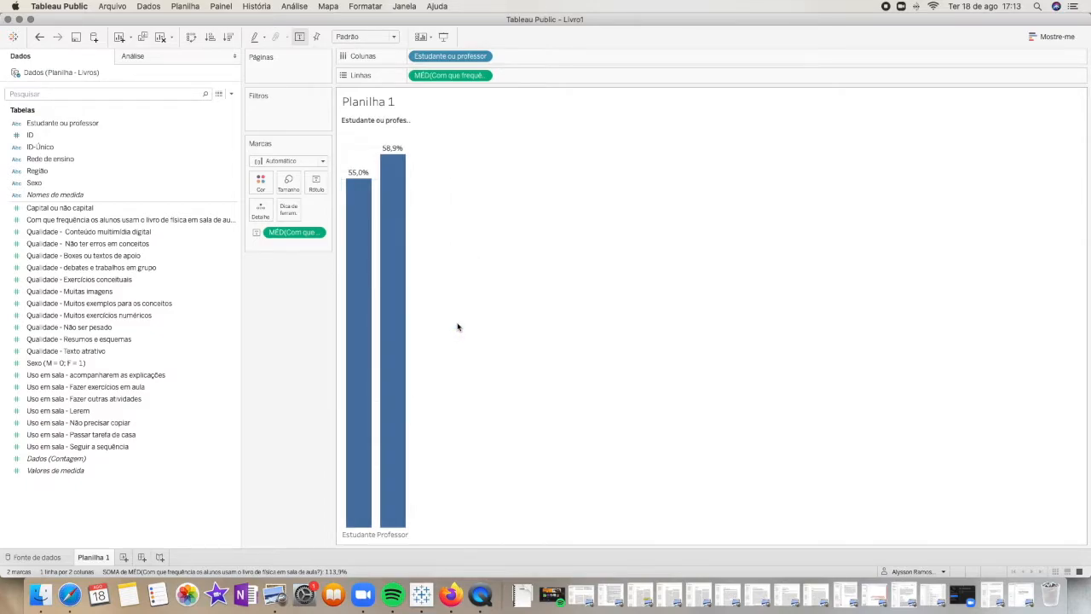
pyautogui.press('super+z')
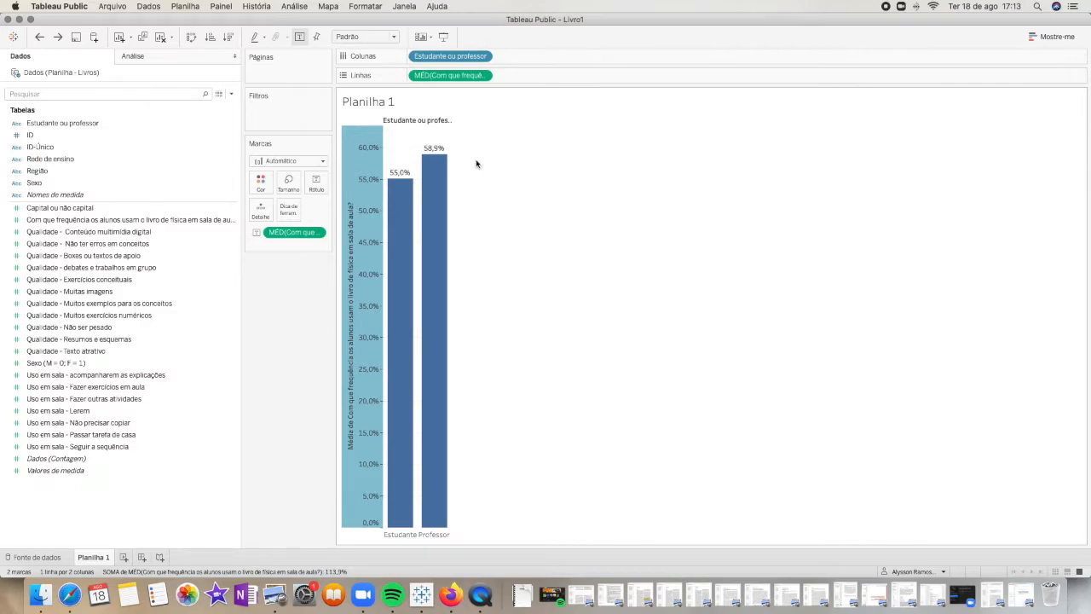
# Color the bars by a copy of Estudante ou professor, assigning orange to Estudante and green to Professor
pyautogui.moveTo(455, 61); pyautogui.dragTo(266, 189)
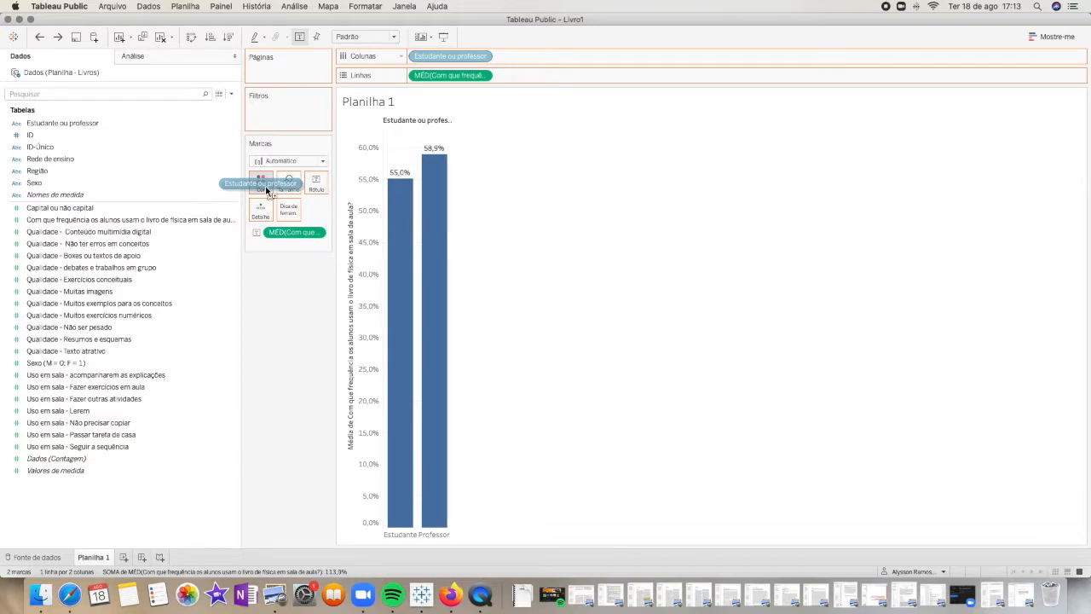
pyautogui.moveTo(266, 189); pyautogui.dragTo(264, 189)
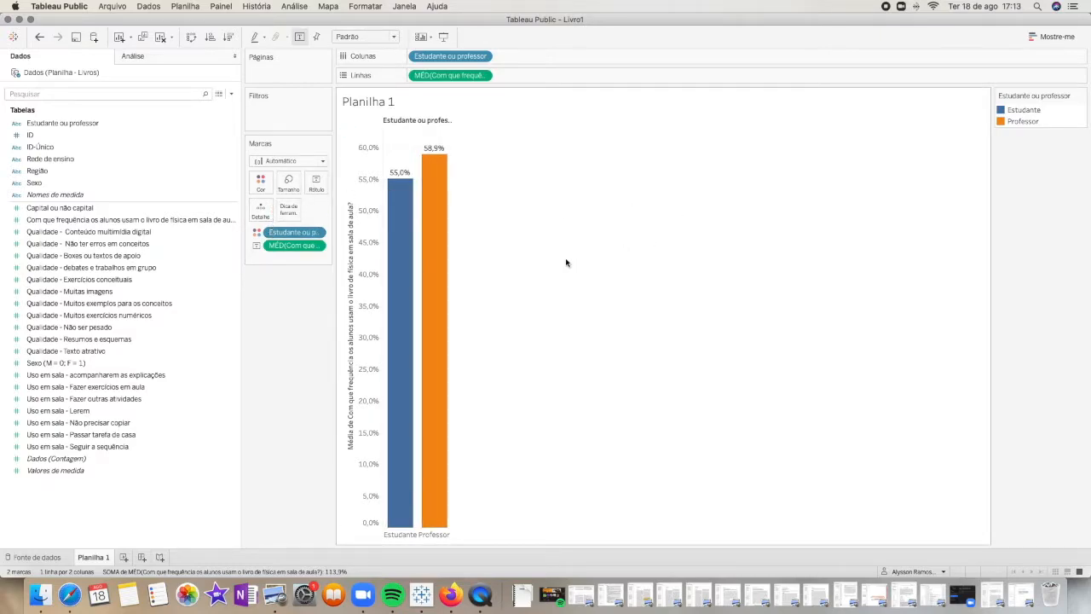
pyautogui.click(254, 186)
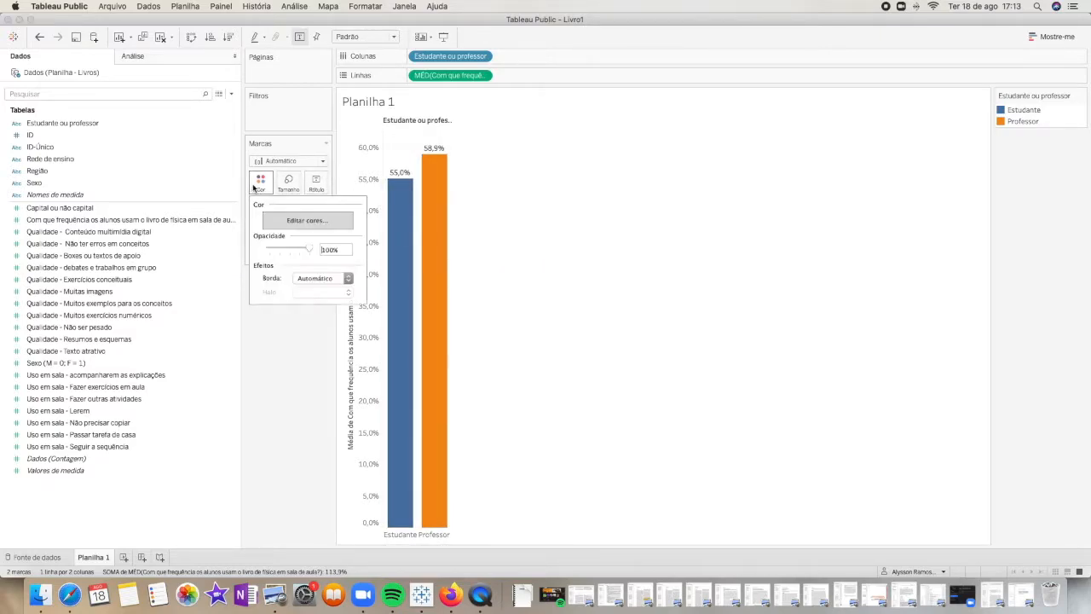
pyautogui.click(319, 229)
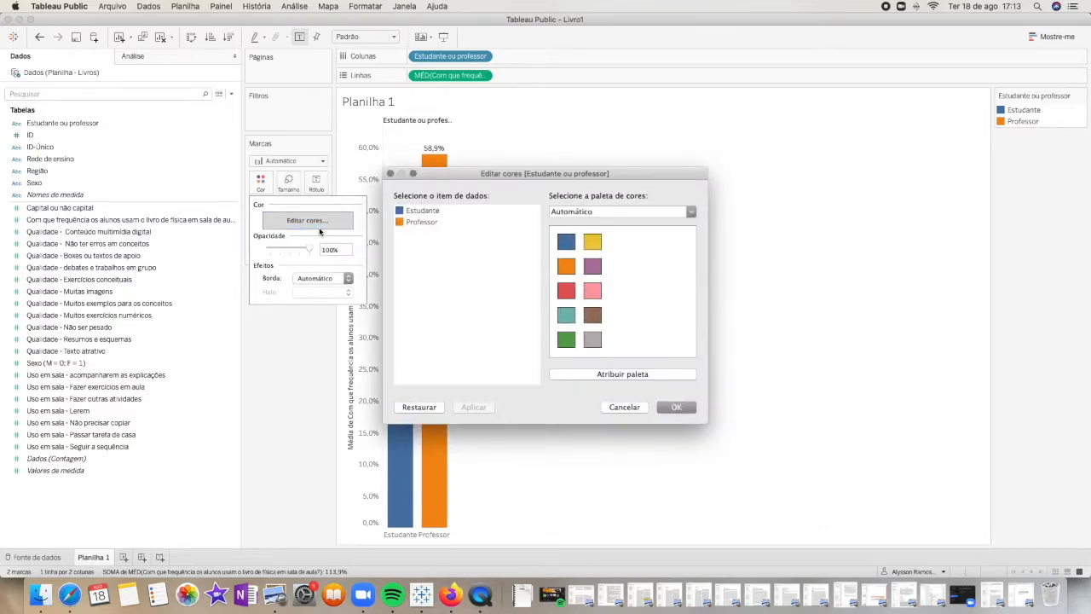
pyautogui.click(416, 212)
pyautogui.click(566, 265)
pyautogui.click(422, 224)
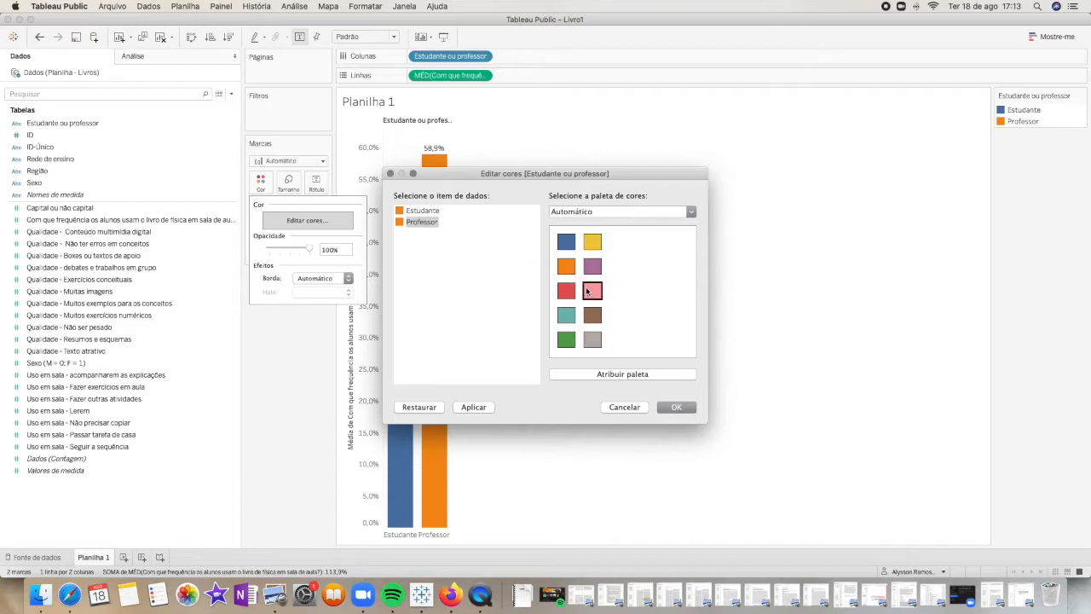
pyautogui.click(566, 339)
pyautogui.click(677, 408)
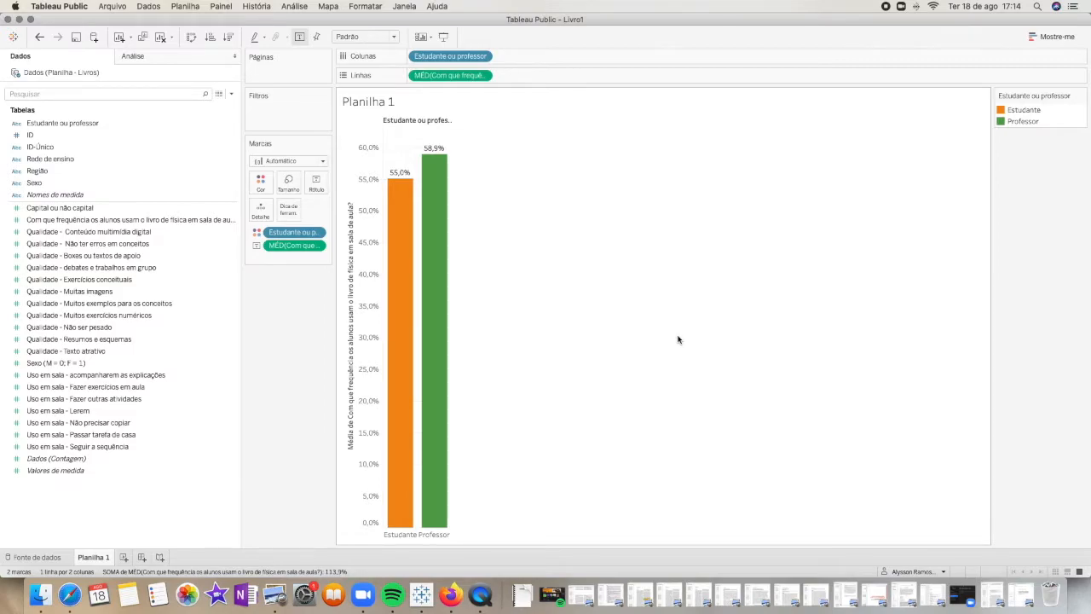
pyautogui.moveTo(430, 175)
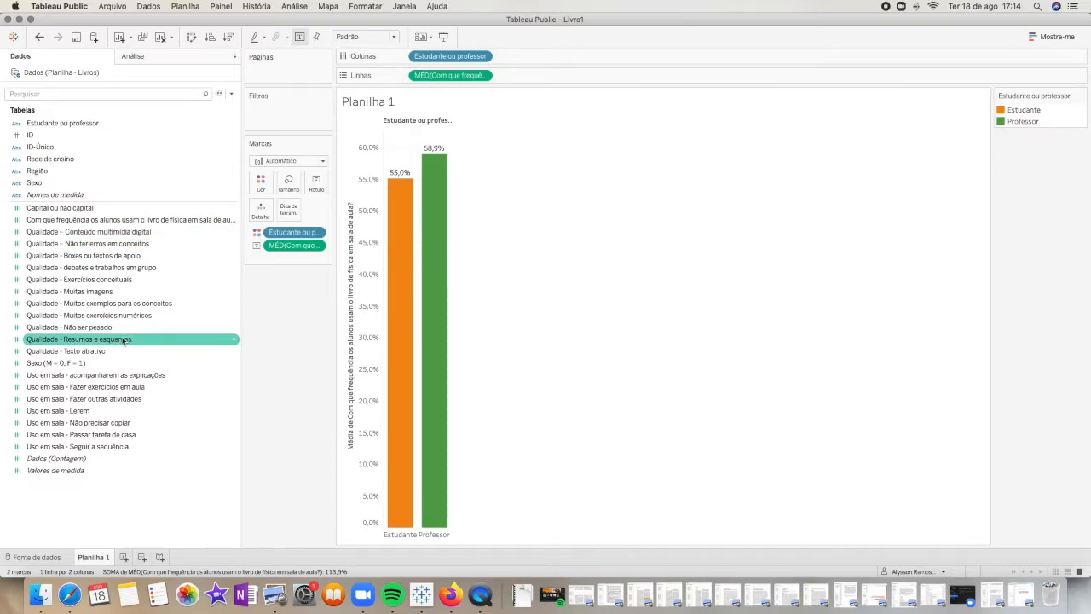
# Add the average of Uso em sala - Fazer exercícios em aula to rows and label its bars with that same average instead of the frequency measure
pyautogui.click(128, 376)
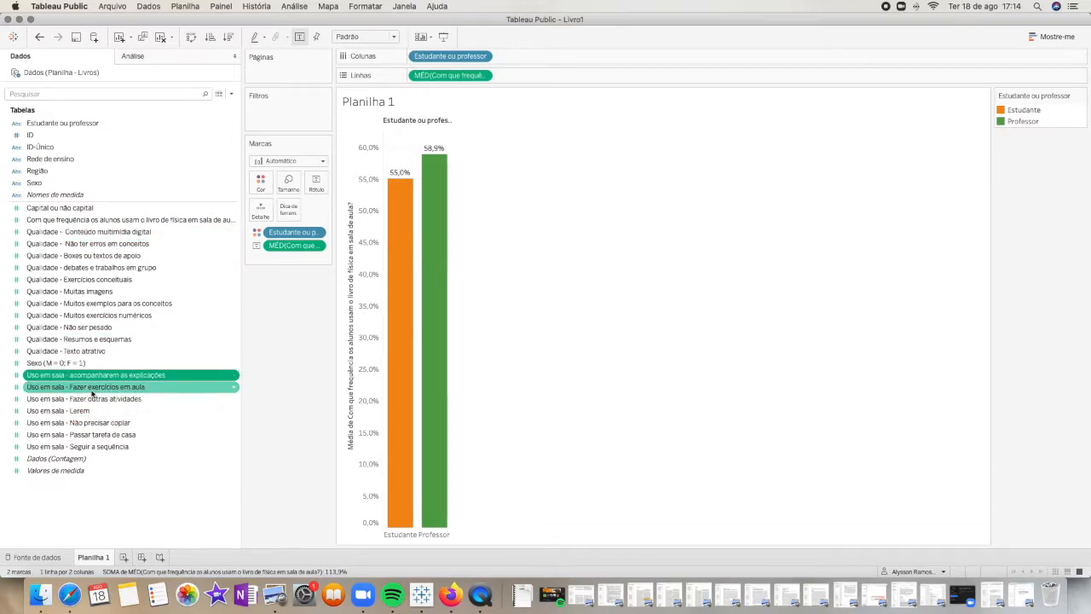
pyautogui.click(92, 388)
pyautogui.moveTo(98, 392); pyautogui.dragTo(576, 77)
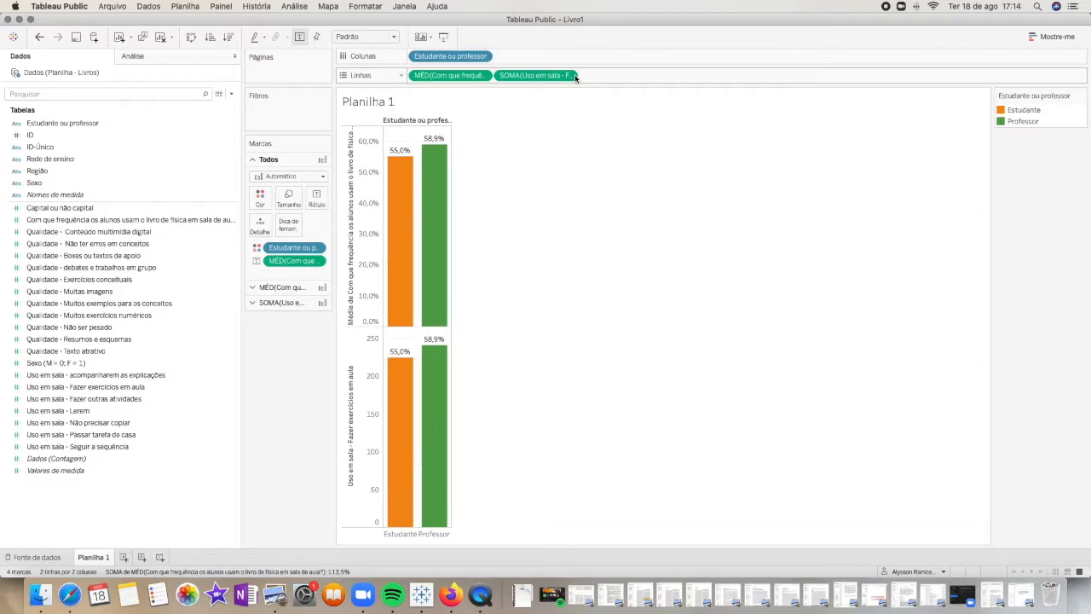
pyautogui.click(570, 75)
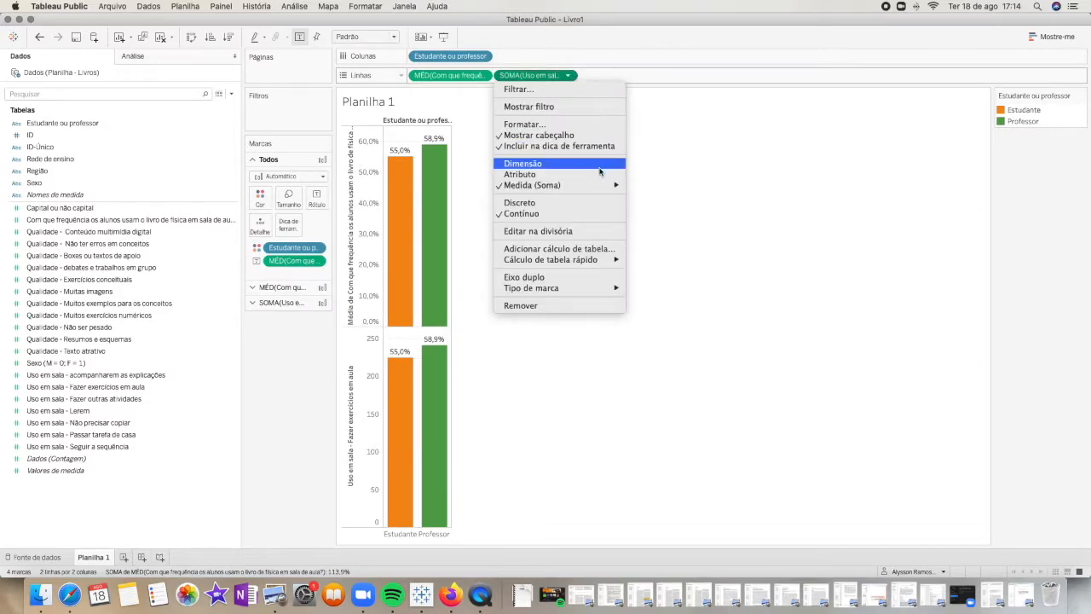
pyautogui.moveTo(597, 185)
pyautogui.click(658, 199)
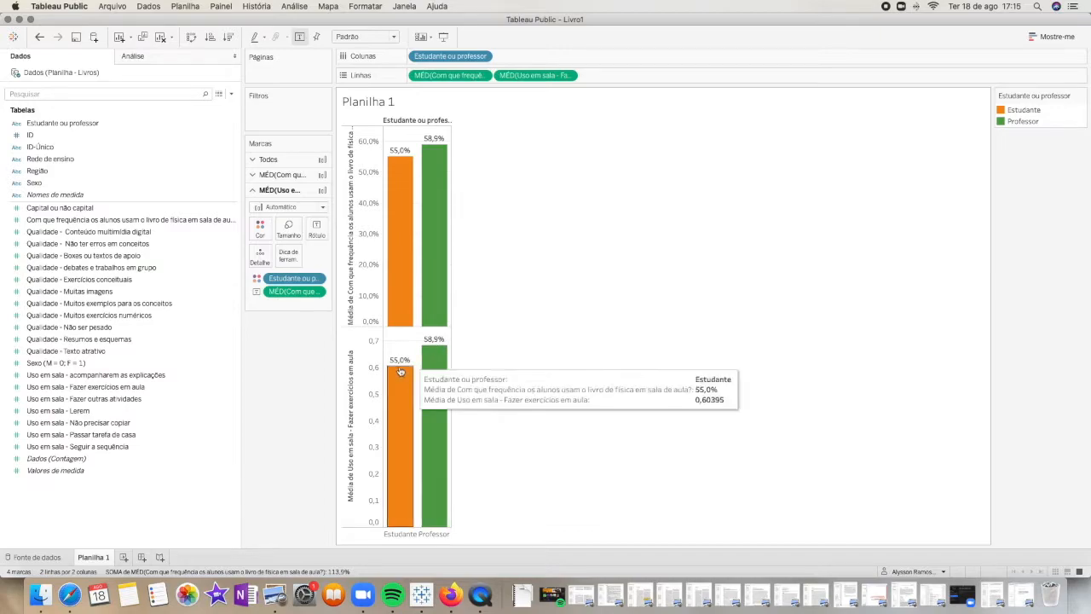
pyautogui.moveTo(540, 80); pyautogui.dragTo(315, 228)
pyautogui.moveTo(292, 299); pyautogui.dragTo(264, 359)
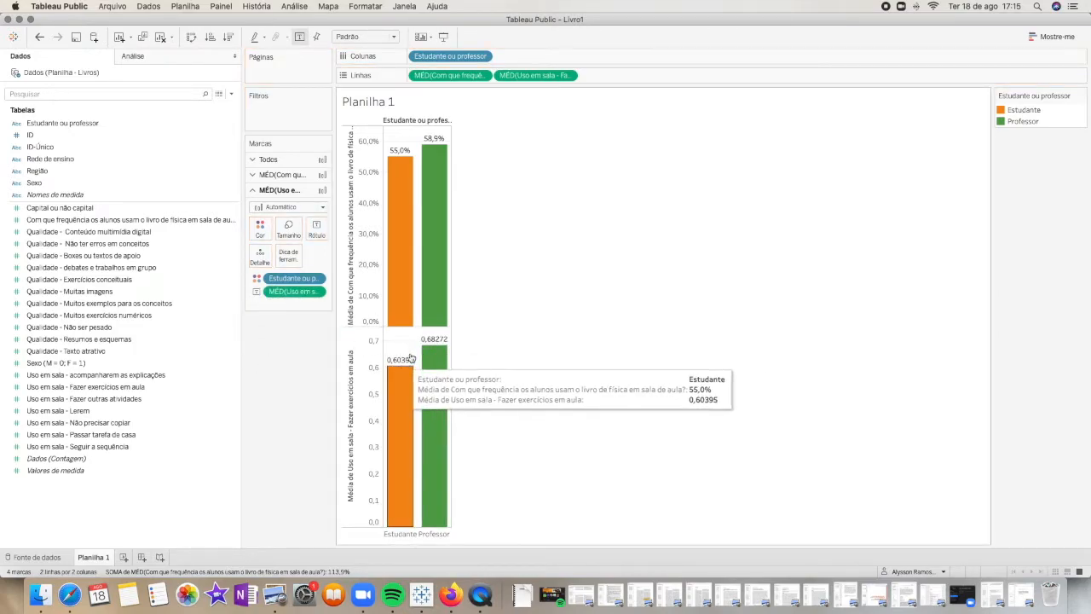
# Set the default number format of Uso em sala - Fazer exercícios em aula to percentage with 1 decimal place
pyautogui.click(231, 386)
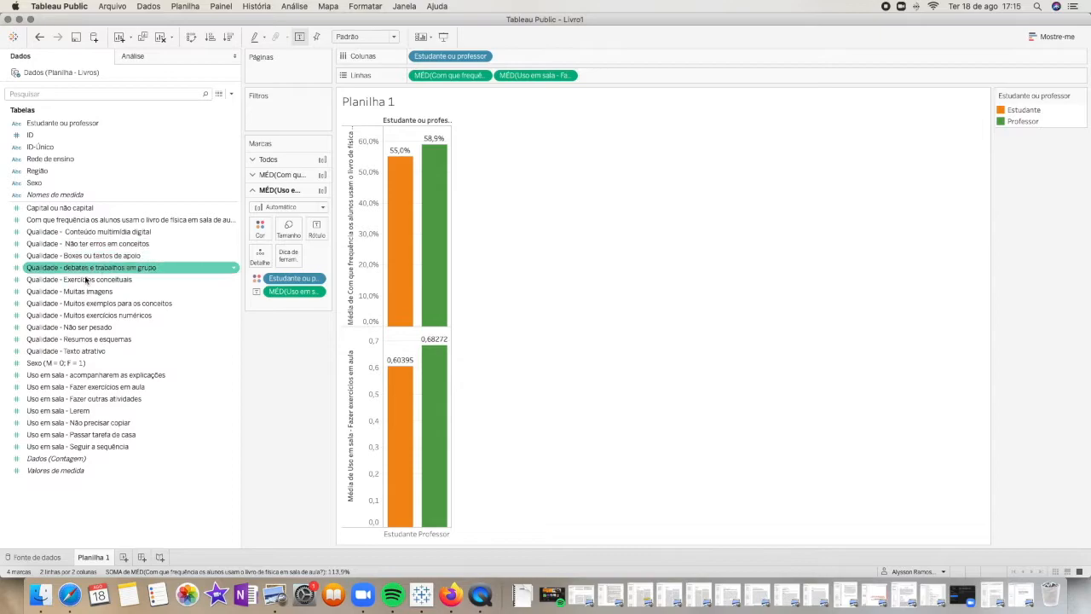
pyautogui.rightClick(116, 389)
pyautogui.moveTo(205, 320)
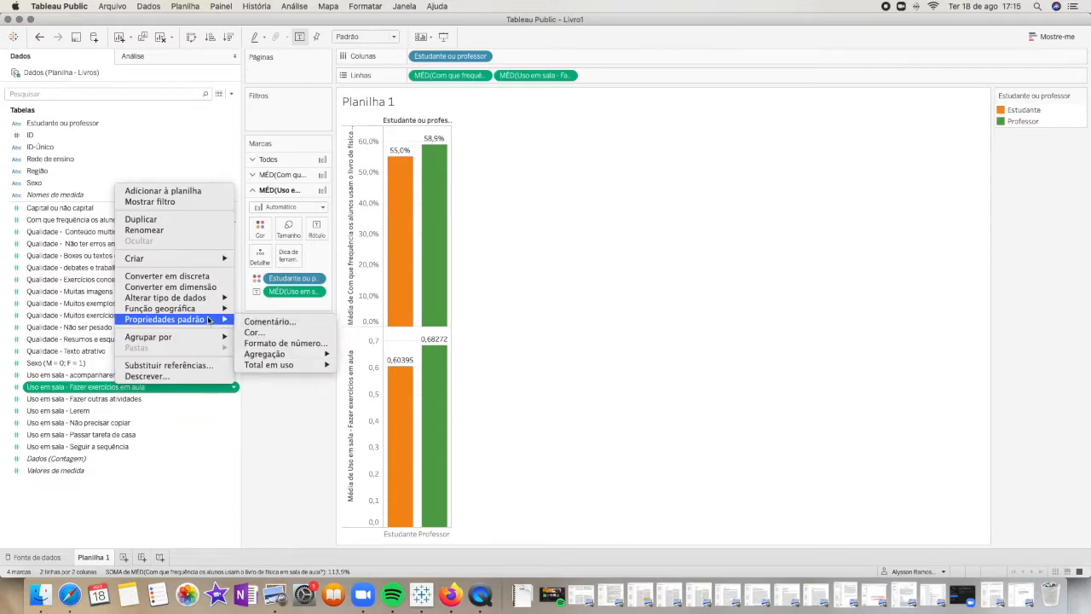
pyautogui.click(285, 343)
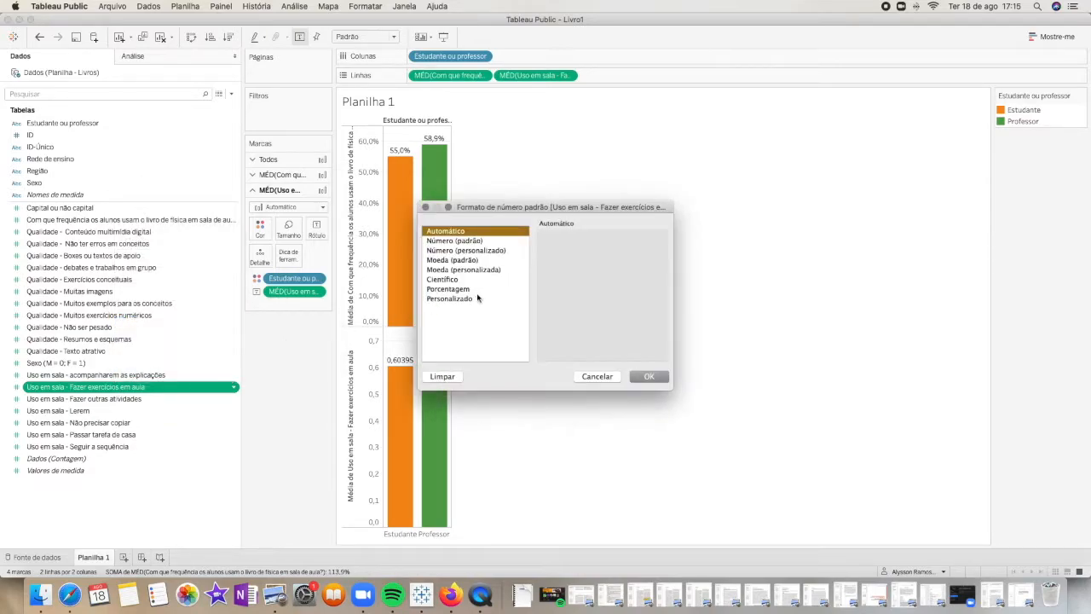
pyautogui.click(459, 290)
pyautogui.click(574, 254)
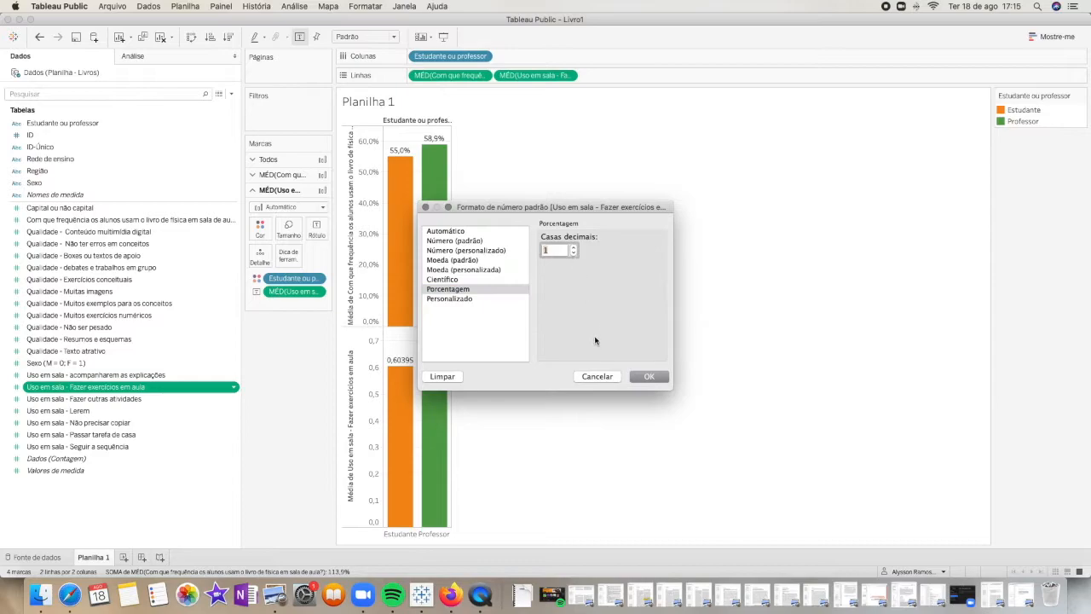
pyautogui.click(649, 377)
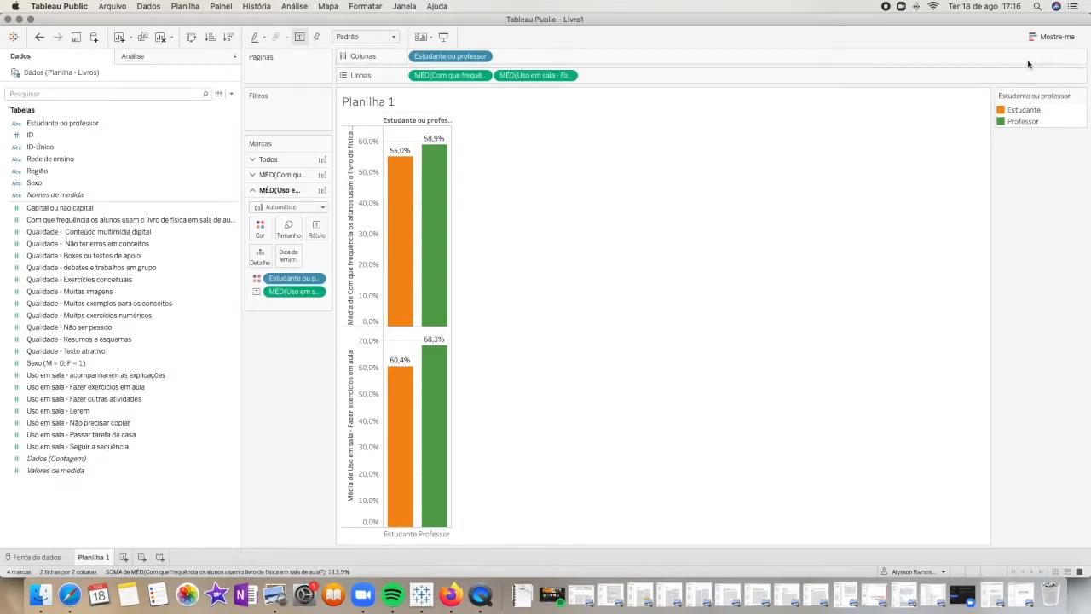
# Try the side-by-side bars, bullet graph, packed bubbles, treemap and highlight table chart types on the sheet
pyautogui.click(1041, 38)
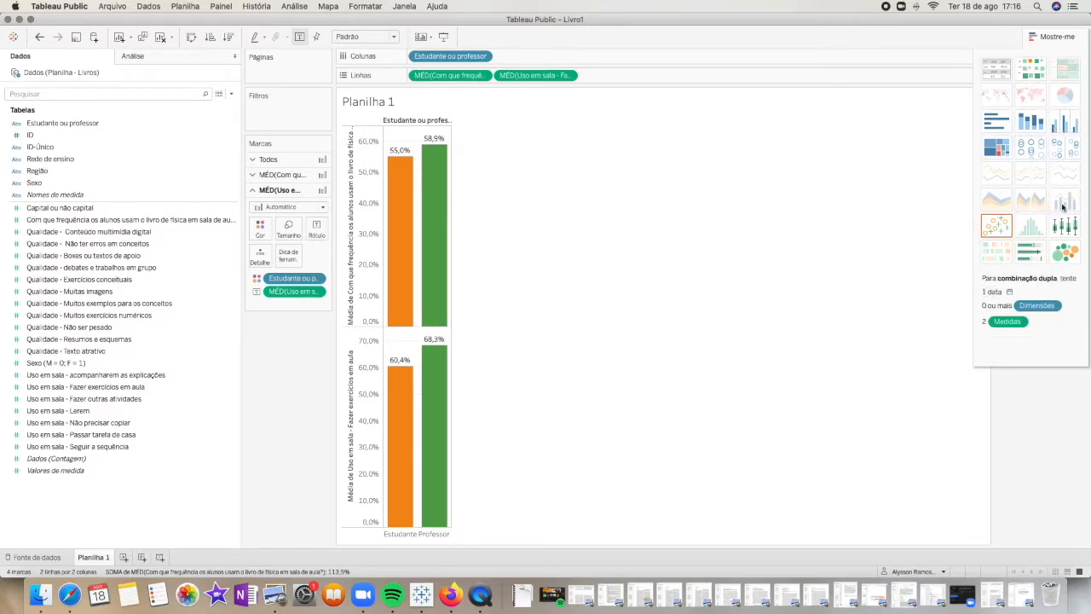
pyautogui.click(1069, 126)
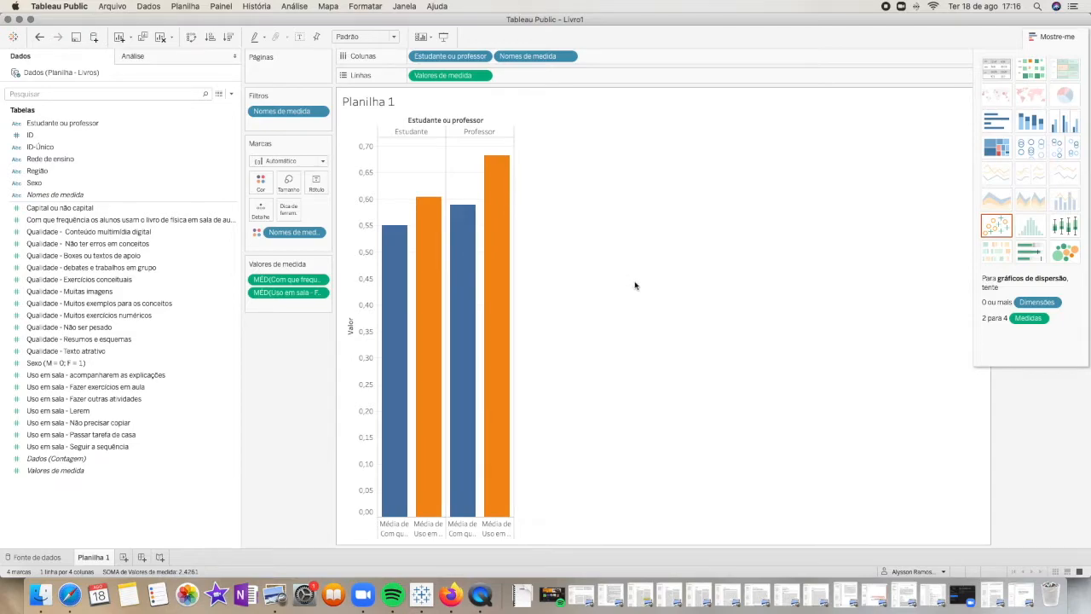
pyautogui.click(1038, 254)
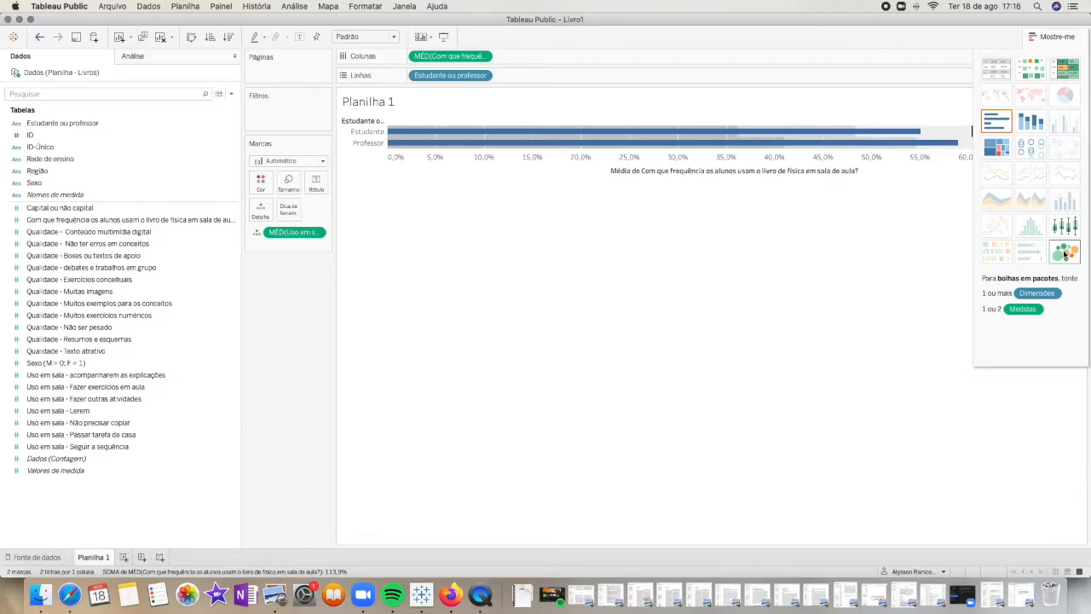
pyautogui.click(1064, 254)
pyautogui.click(993, 152)
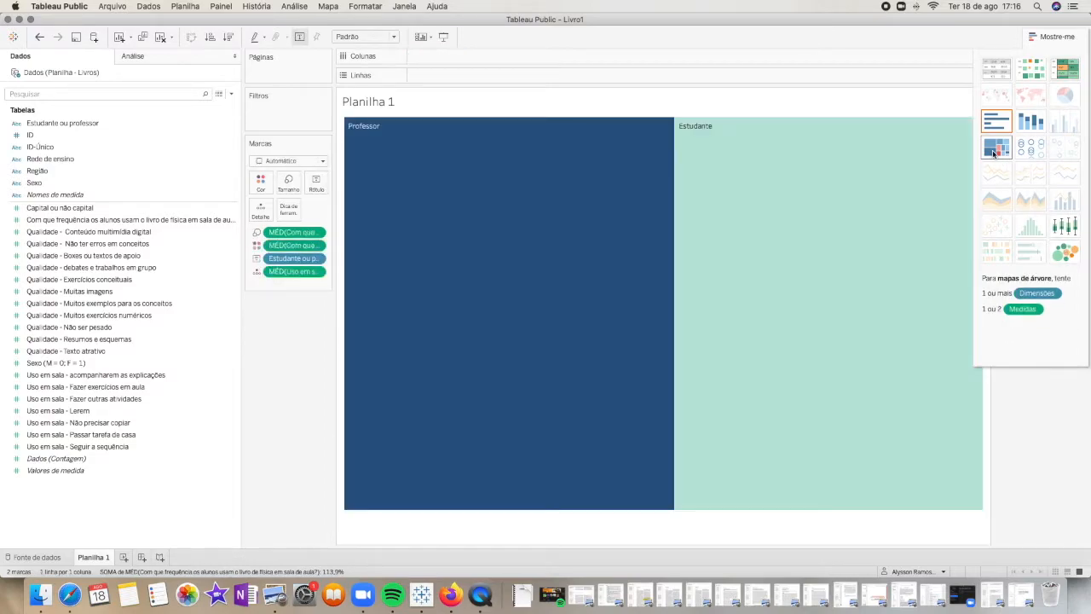
pyautogui.click(1061, 71)
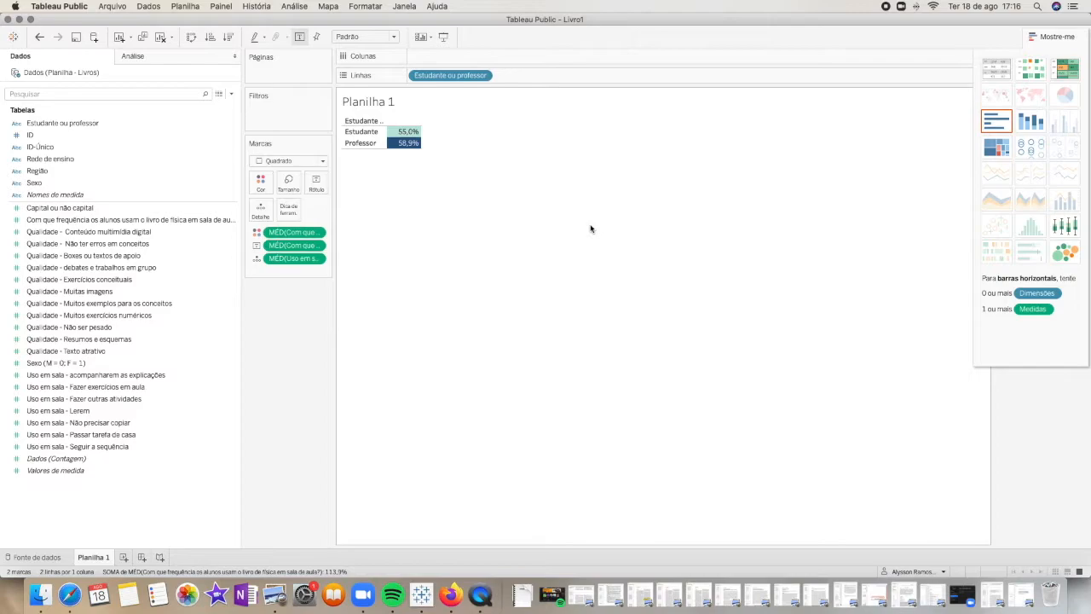
# Undo the chart type changes back to the two stacked bar charts for Estudante and Professor
pyautogui.press('super+z')
pyautogui.press('super+z')
pyautogui.press('super+z')
pyautogui.press('super+z')
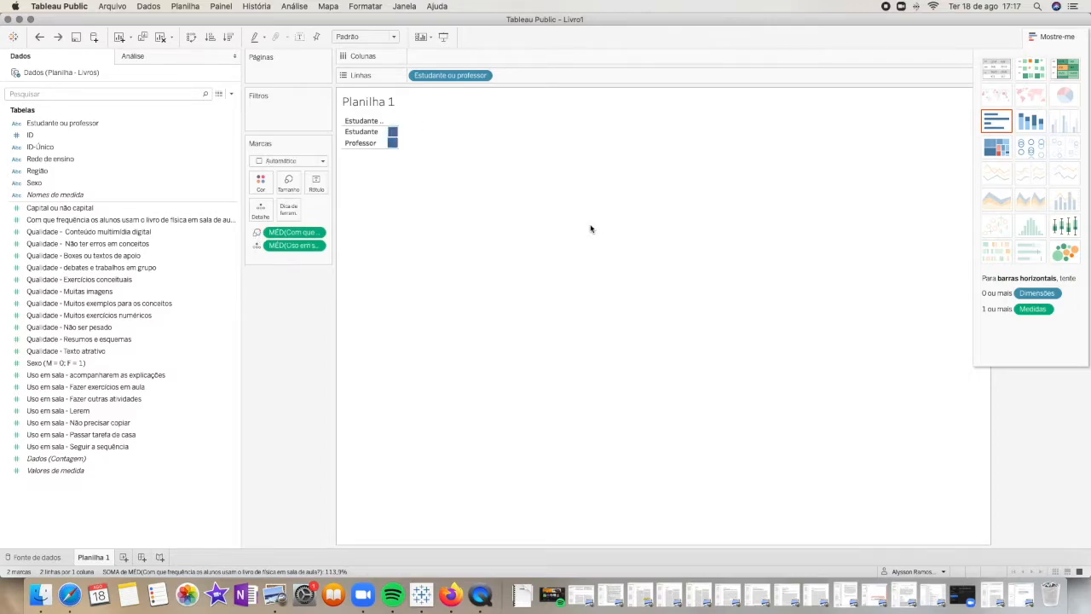
pyautogui.press('super+z')
pyautogui.press('super+z')
pyautogui.press('super+z')
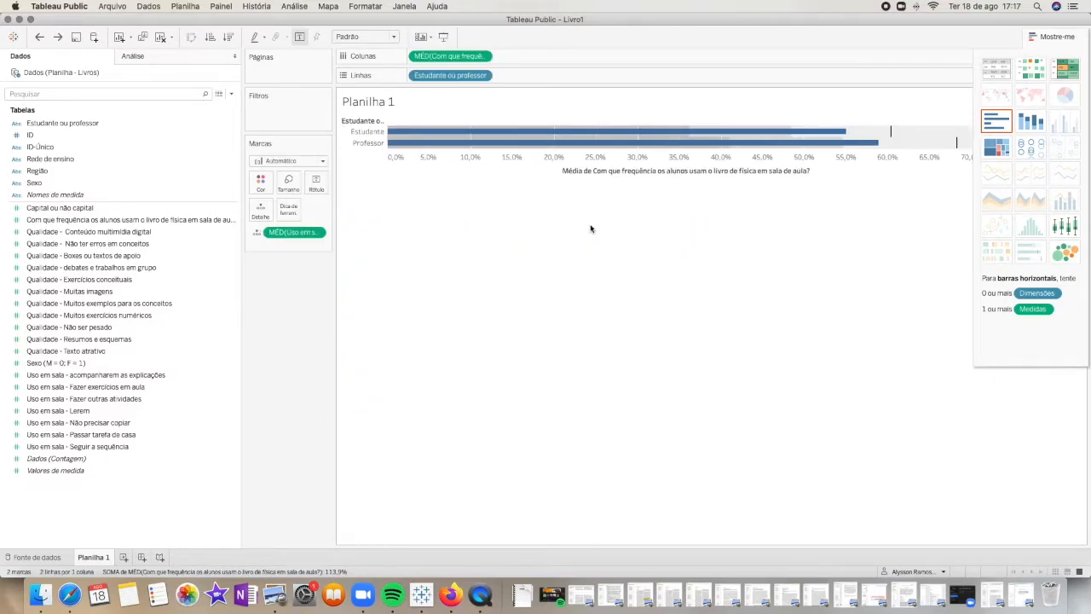
pyautogui.press('super+z')
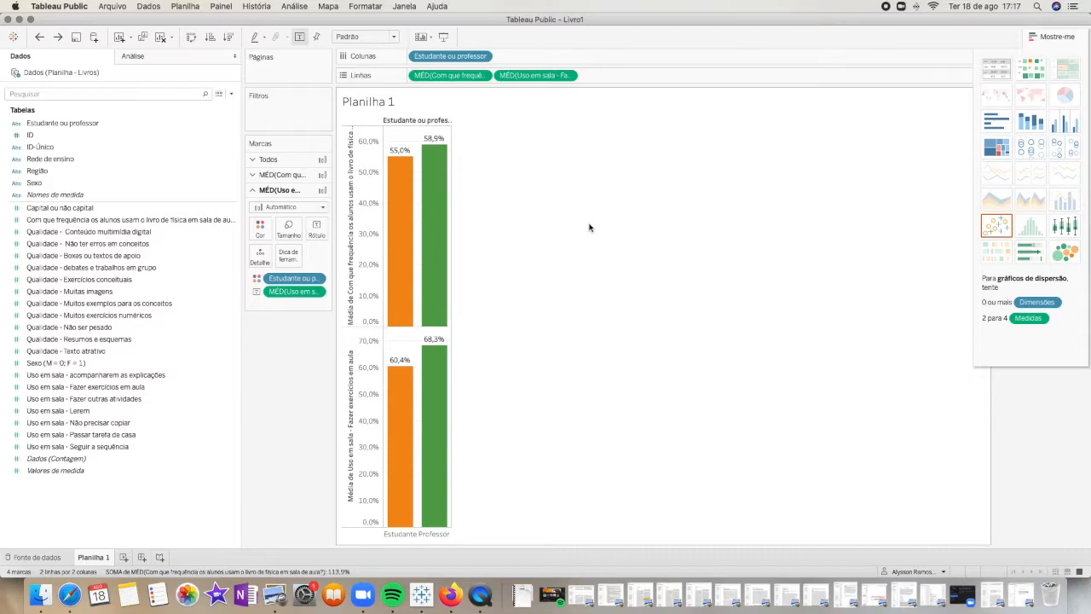
# Try the circle views and side-by-side circles chart types, and undo both changes
pyautogui.click(1036, 151)
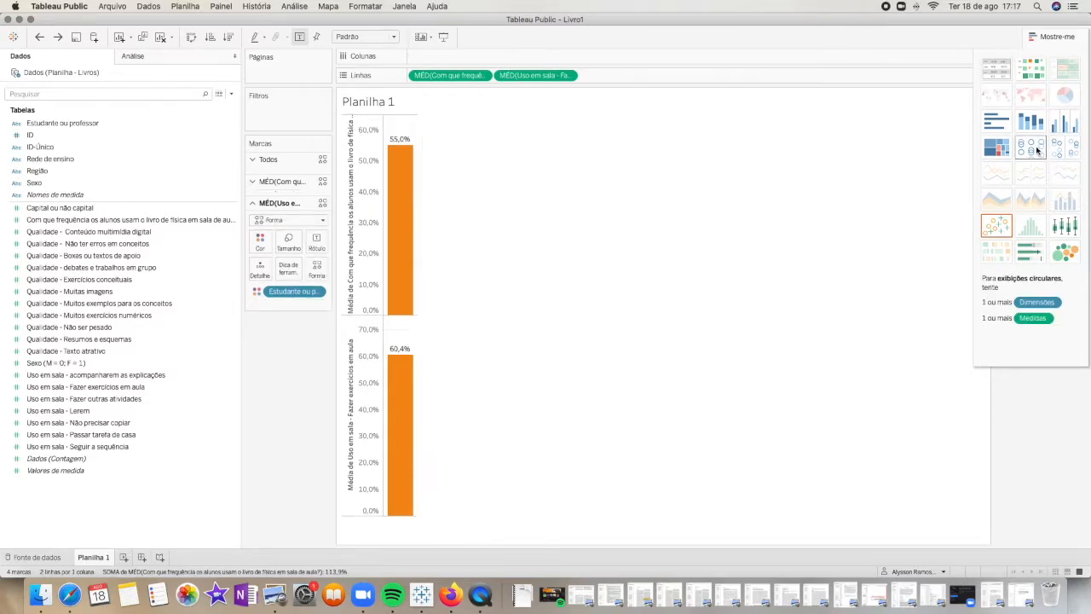
pyautogui.click(1060, 150)
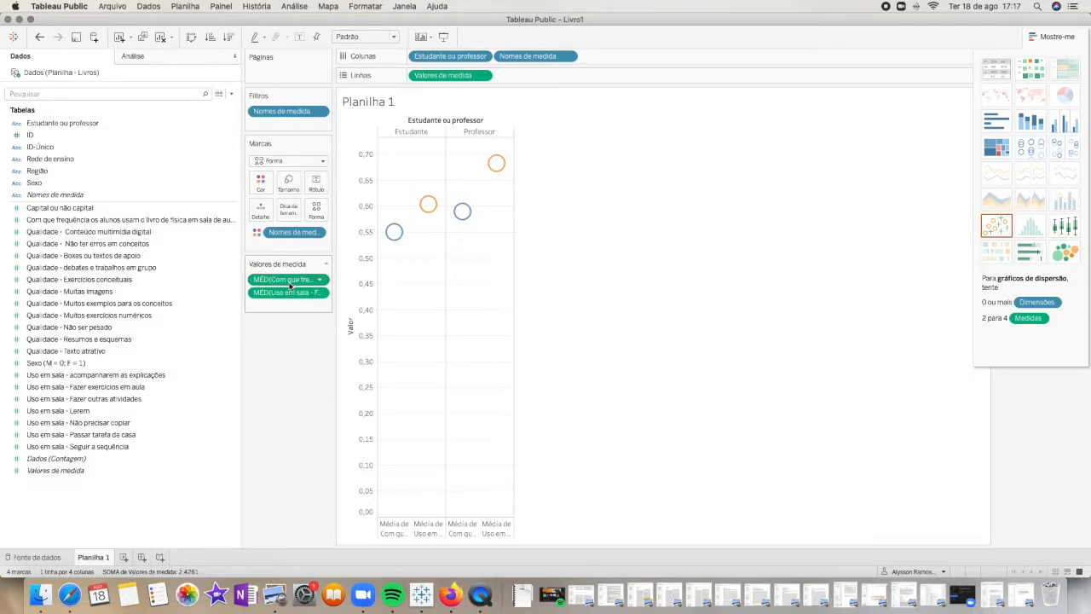
pyautogui.press('super+z')
pyautogui.press('super+z')
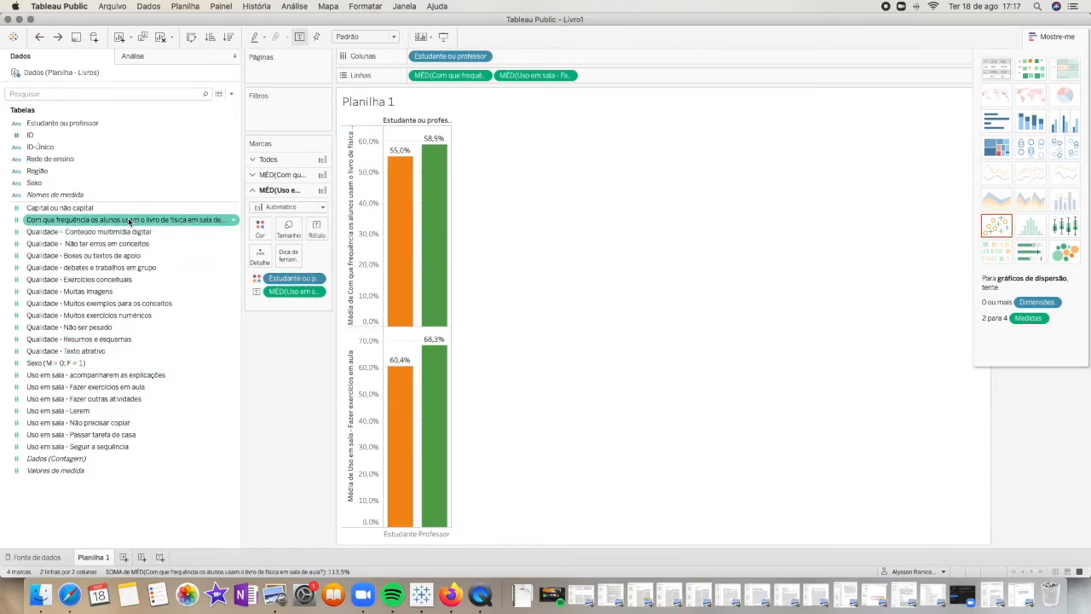
# Rename the field Uso em sala - Fazer exercícios em aula as Fazer exercícios em aula
pyautogui.click(123, 389)
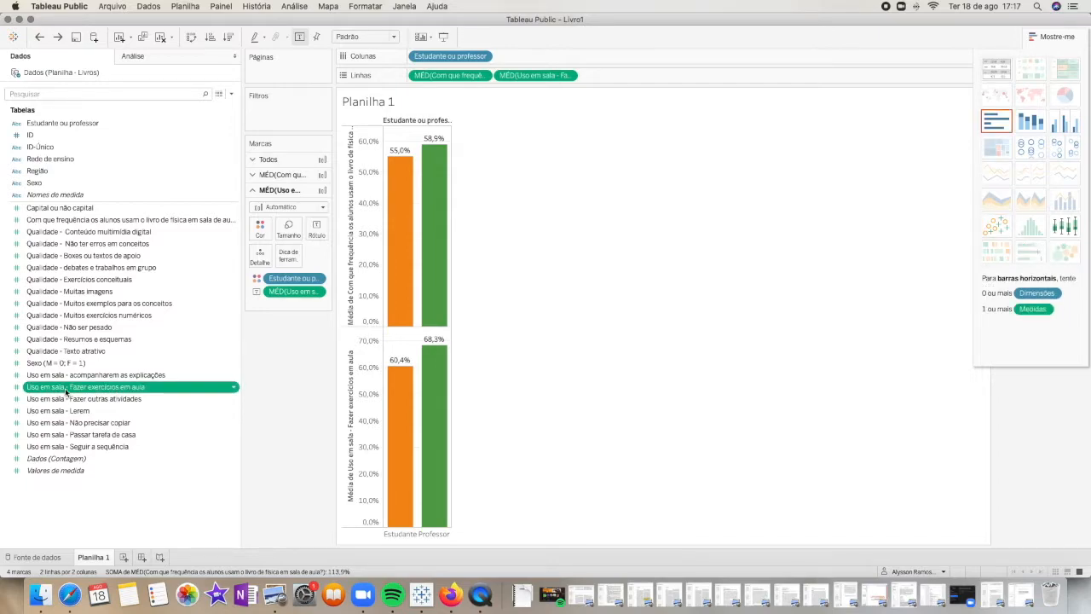
pyautogui.rightClick(145, 392)
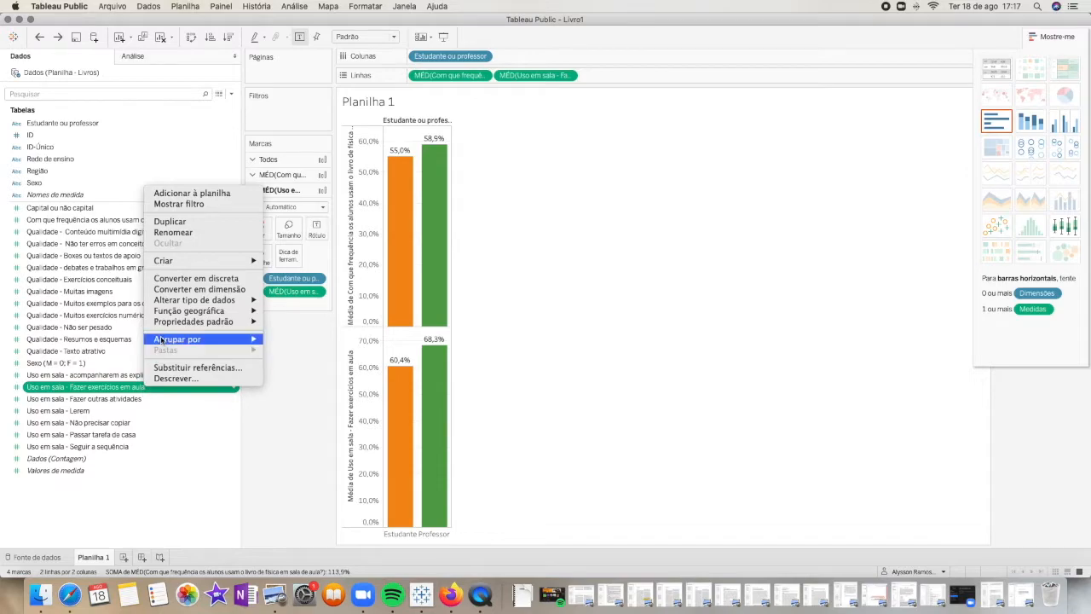
pyautogui.click(196, 232)
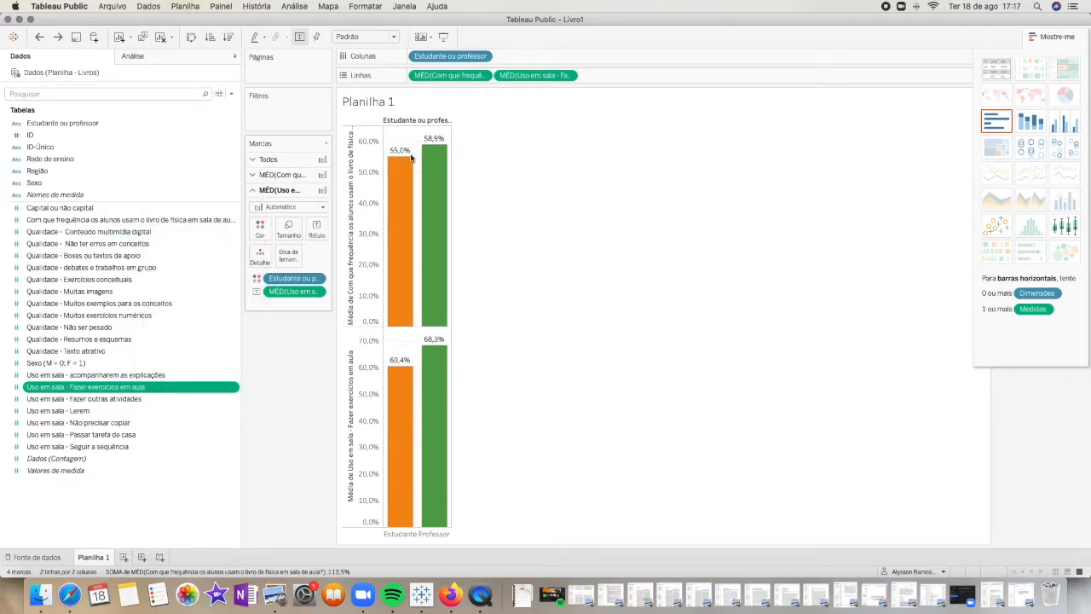
pyautogui.rightClick(142, 392)
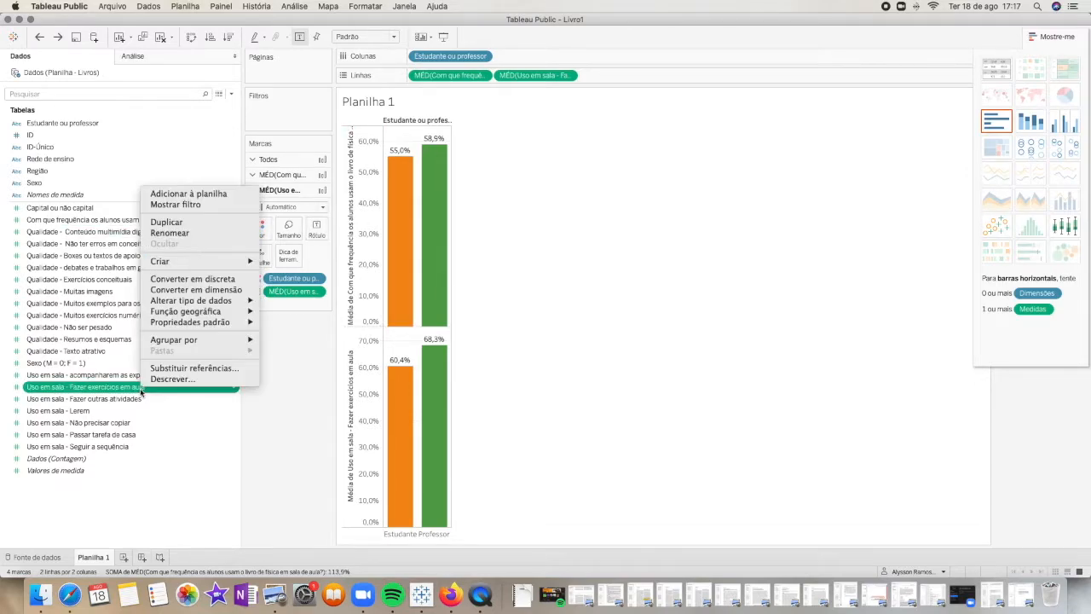
pyautogui.click(169, 234)
pyautogui.rightClick(122, 237)
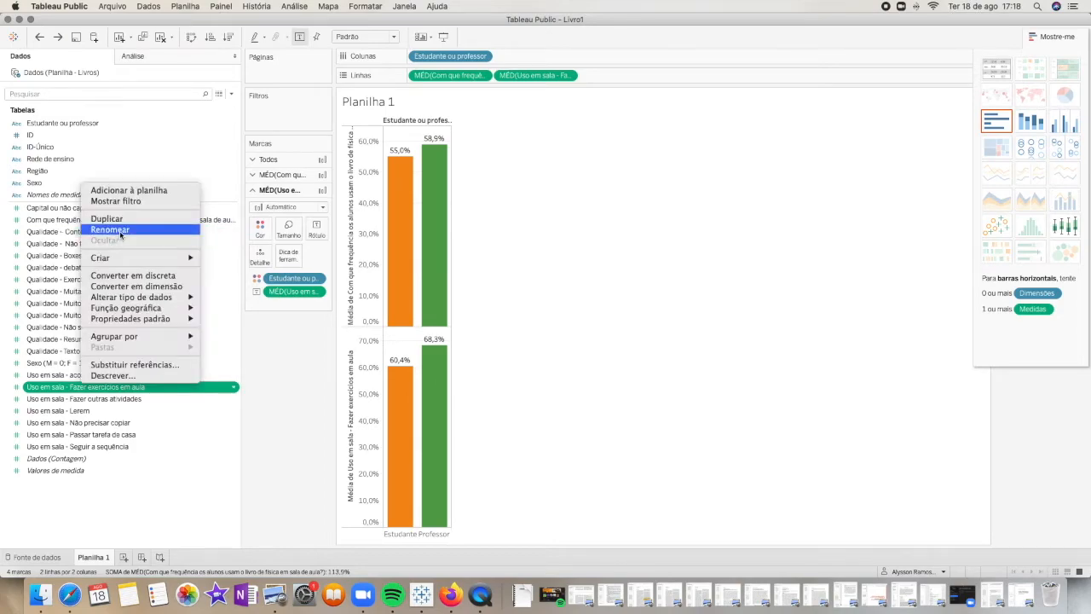
pyautogui.click(120, 234)
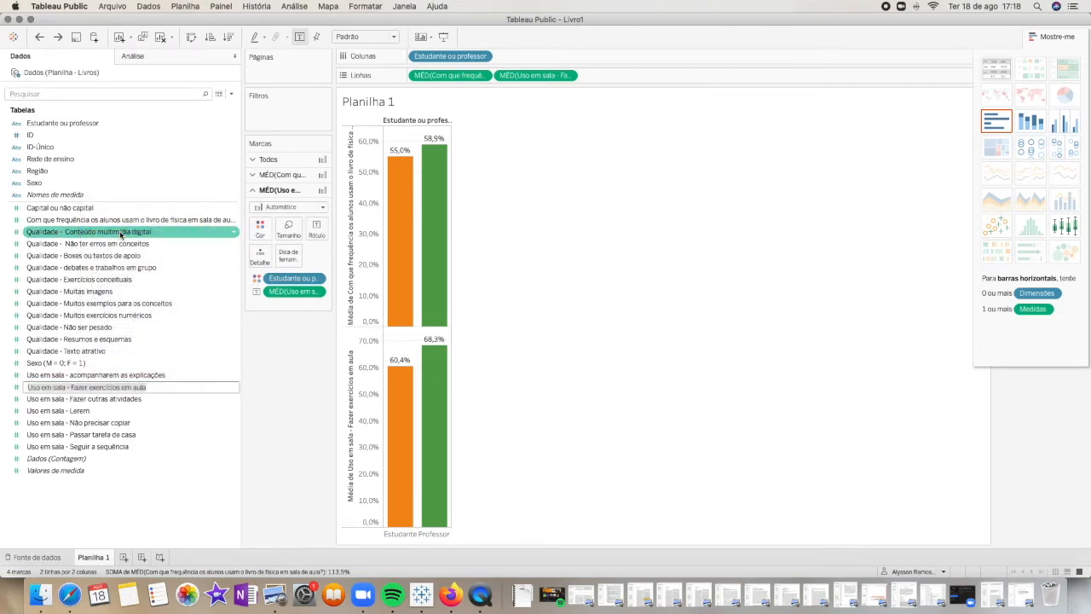
pyautogui.press('Left')
pyautogui.press('Right')
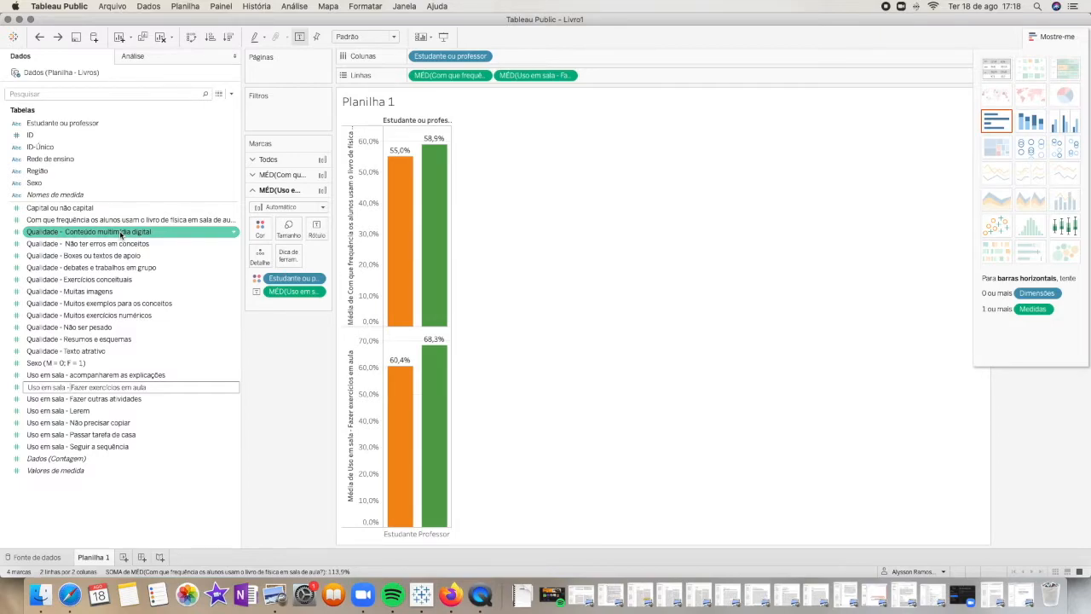
pyautogui.hotkey('shift', 'Left')
pyautogui.hotkey('shift', 'Left')
pyautogui.hotkey('shift', 'Left')
pyautogui.hotkey('shift', 'Left')
pyautogui.hotkey('shift', 'Left')
pyautogui.hotkey('shift', 'Left')
pyautogui.hotkey('shift', 'Left')
pyautogui.hotkey('shift', 'Left')
pyautogui.hotkey('shift', 'Left')
pyautogui.hotkey('shift', 'Left')
pyautogui.hotkey('shift', 'Left')
pyautogui.hotkey('shift', 'Left')
pyautogui.press('BackSpace')
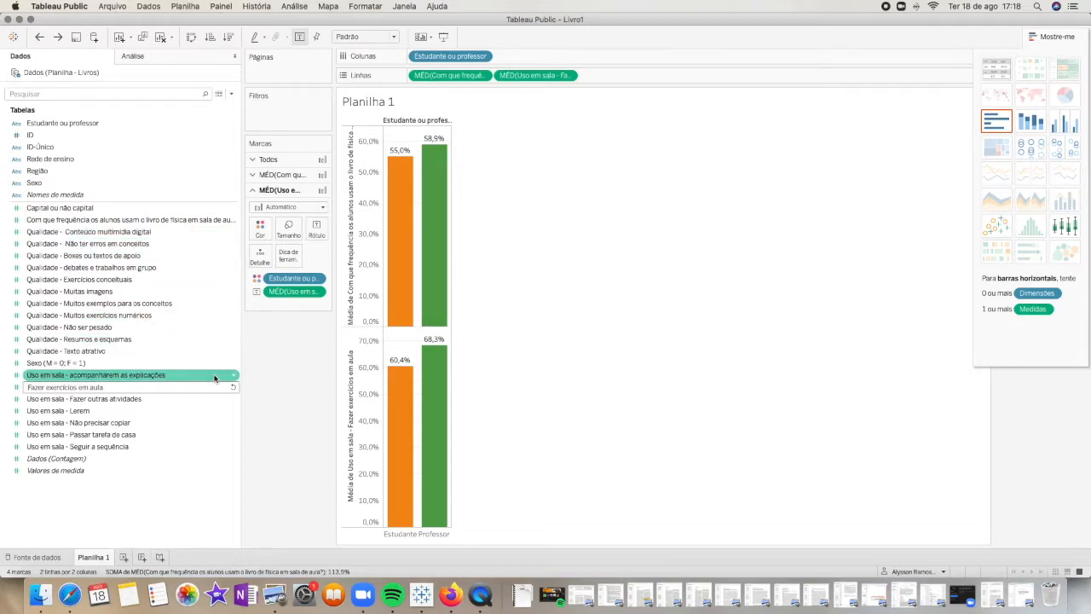
pyautogui.press('Return')
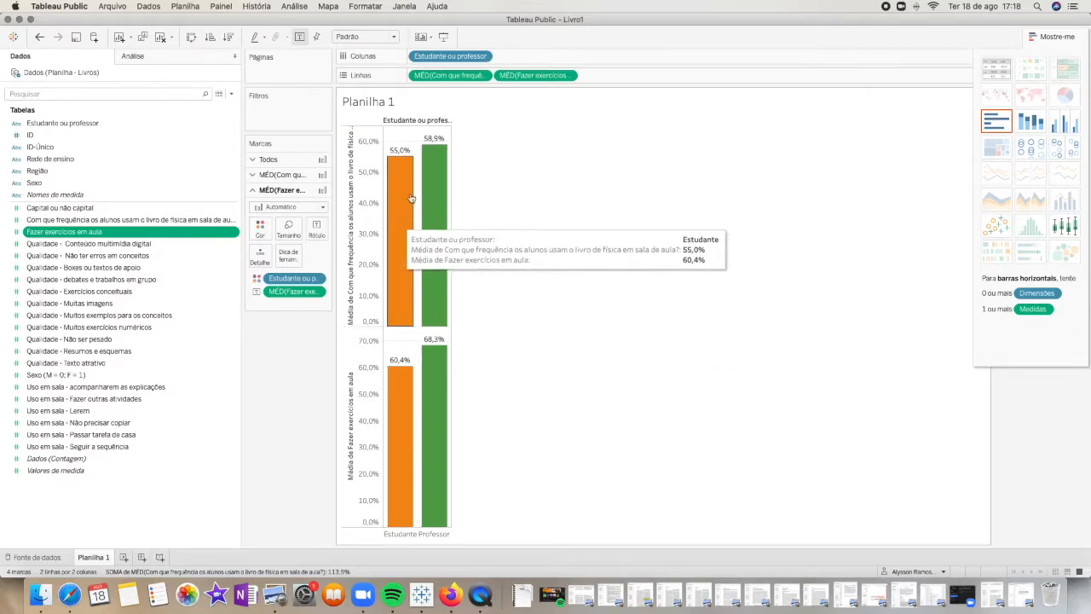
# Remove the average textbook-use frequency measure from rows, keeping only the average of Fazer exercícios em aula
pyautogui.moveTo(449, 76); pyautogui.dragTo(295, 370)
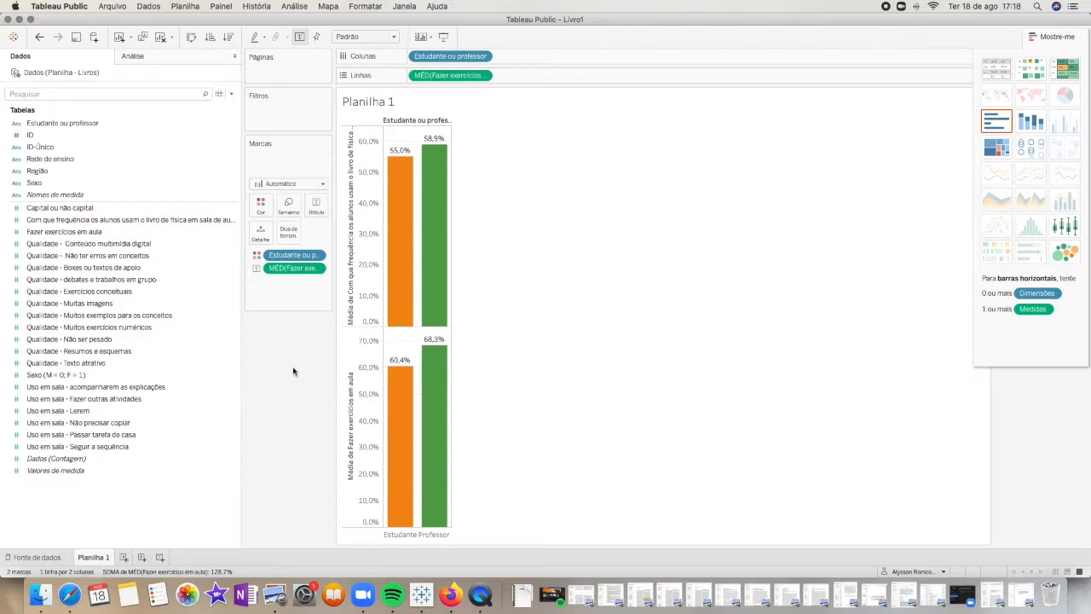
# Set the sheet title to "Diferença entre professores e alunos na resposta de uso do livro didático em sala de aula"
pyautogui.doubleClick(386, 107)
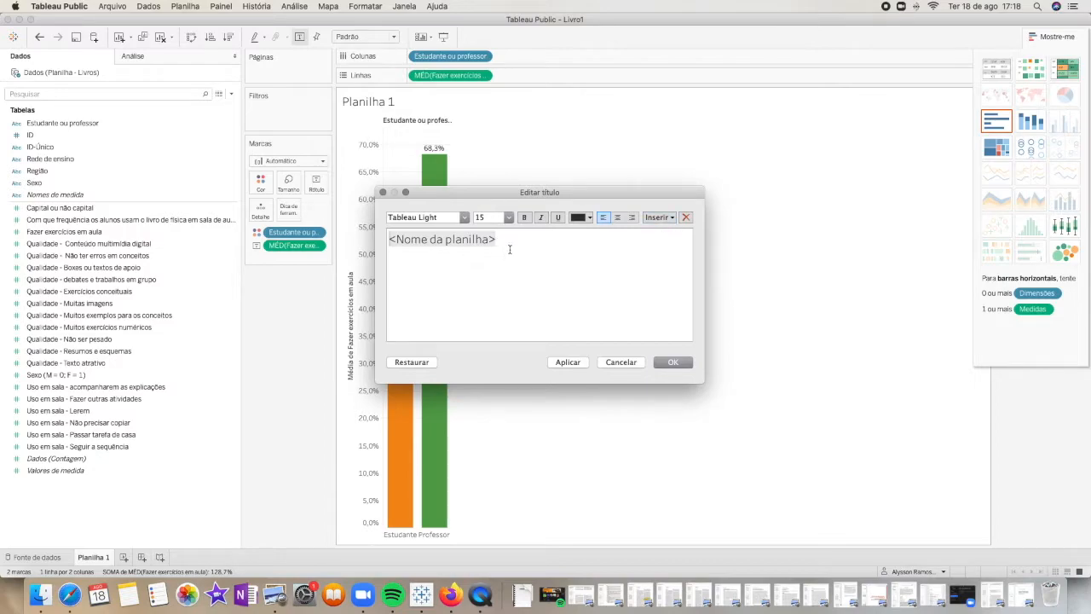
pyautogui.moveTo(384, 249); pyautogui.dragTo(380, 234)
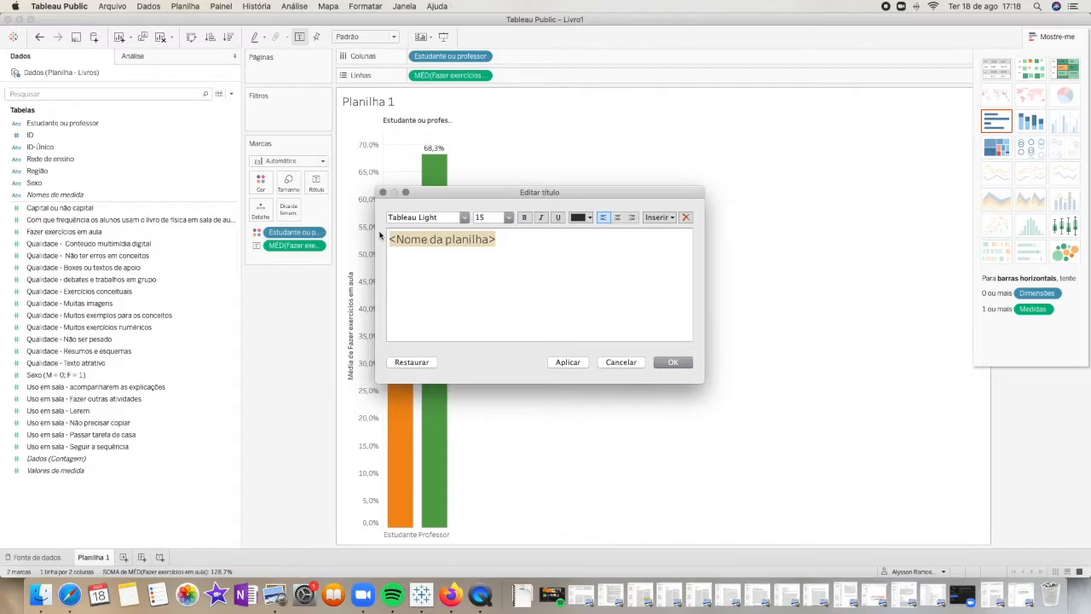
pyautogui.write('Diferen')
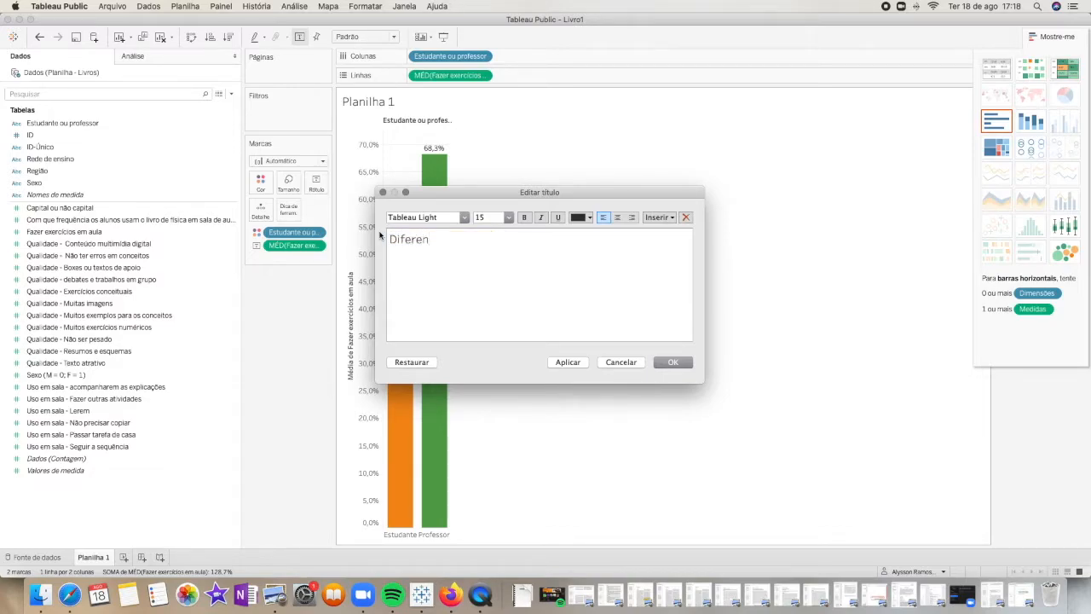
pyautogui.write('ça entre professores e alunos')
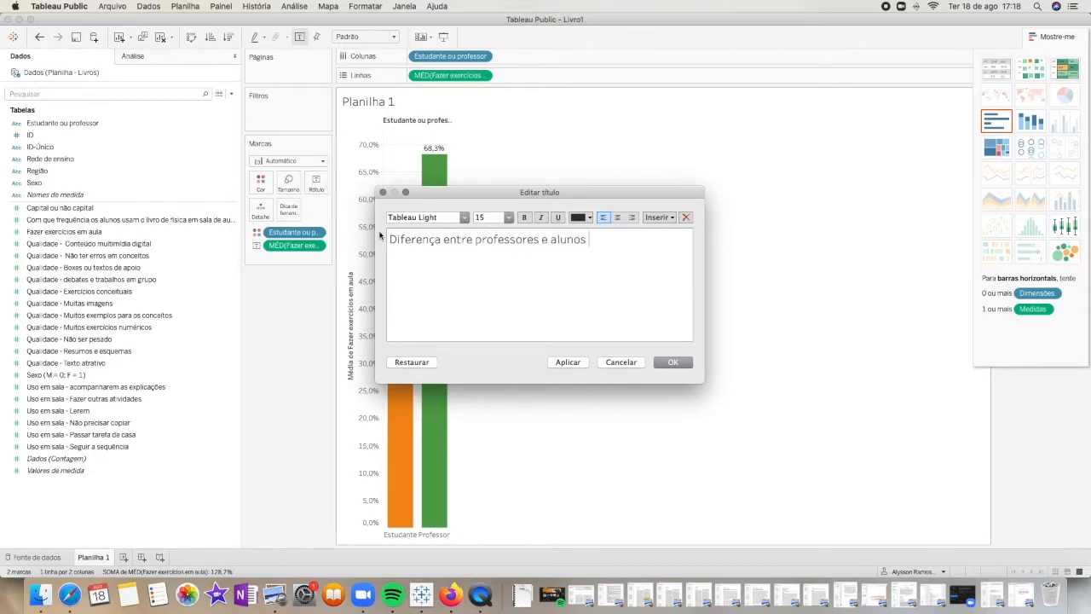
pyautogui.write(' na resposta de uso do liv')
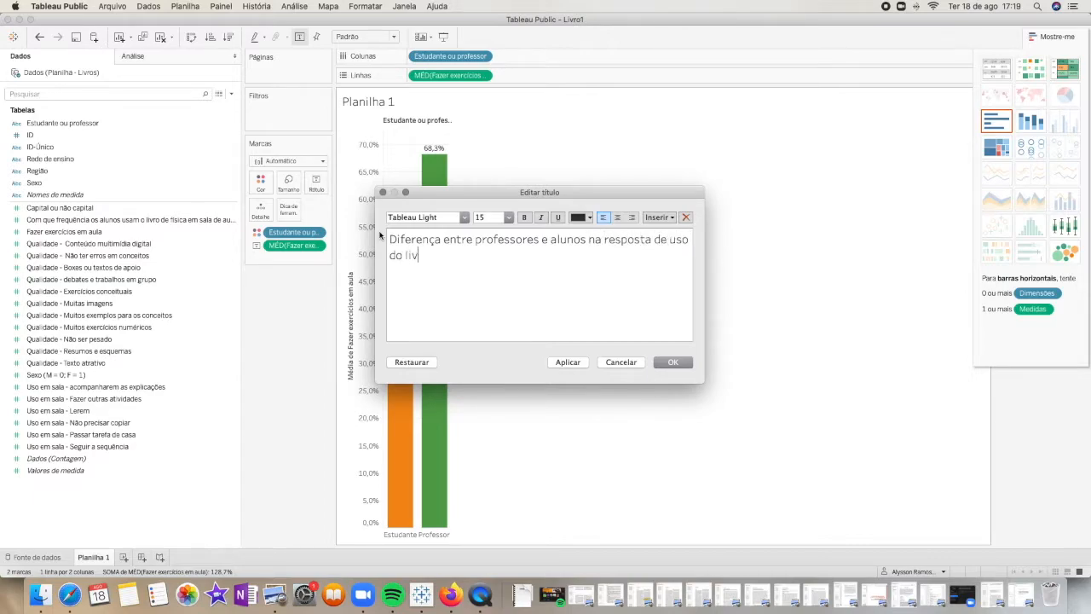
pyautogui.write('ro didático em sala de aula')
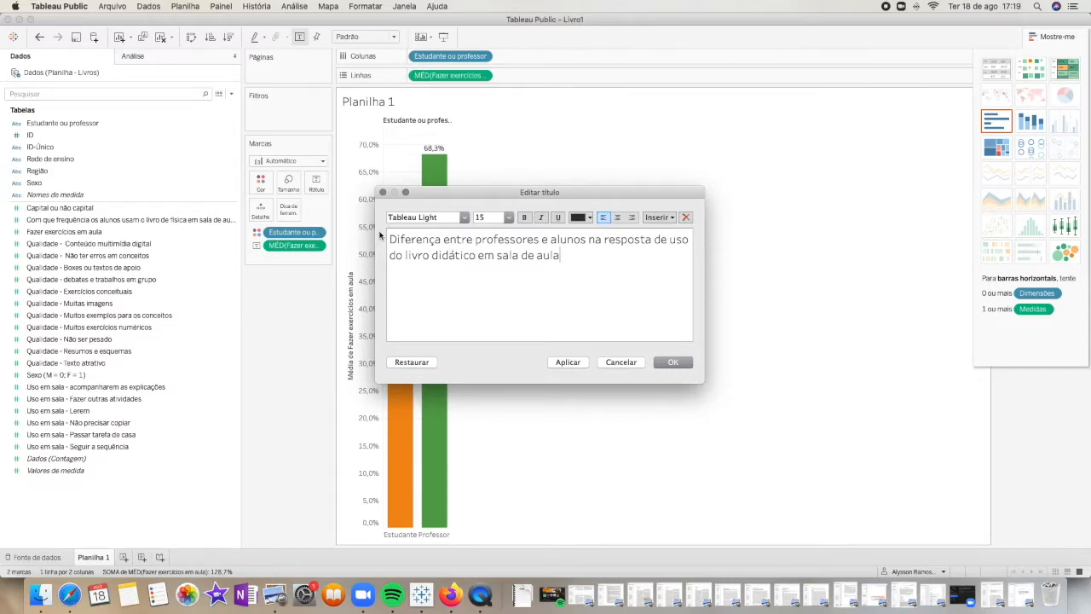
pyautogui.click(673, 363)
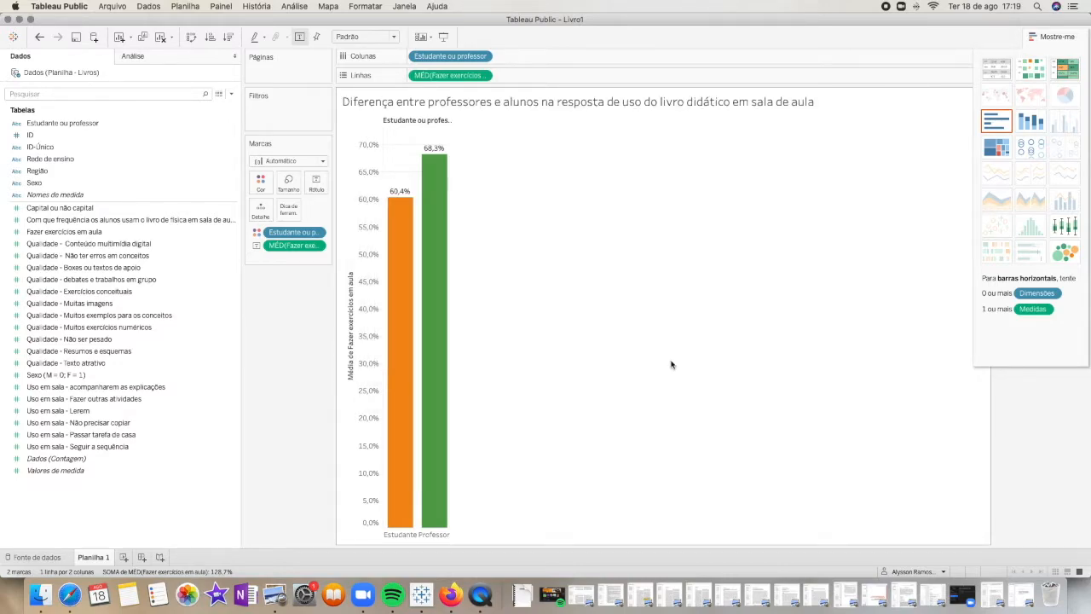
# Hide the column field label "Estudante ou professor" above the bars
pyautogui.rightClick(411, 126)
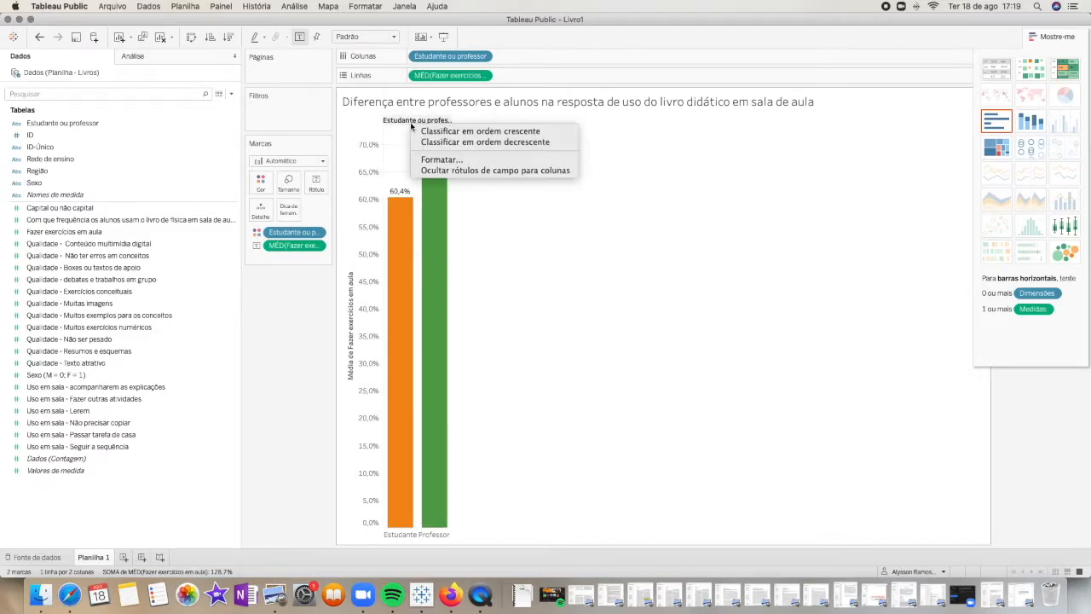
pyautogui.click(467, 170)
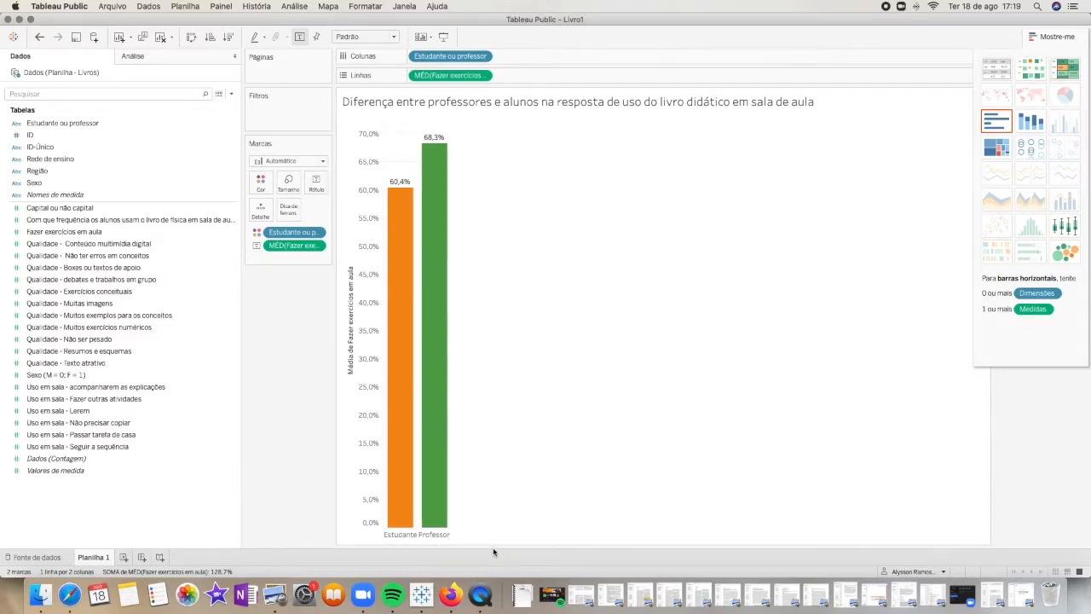
pyautogui.click(350, 324)
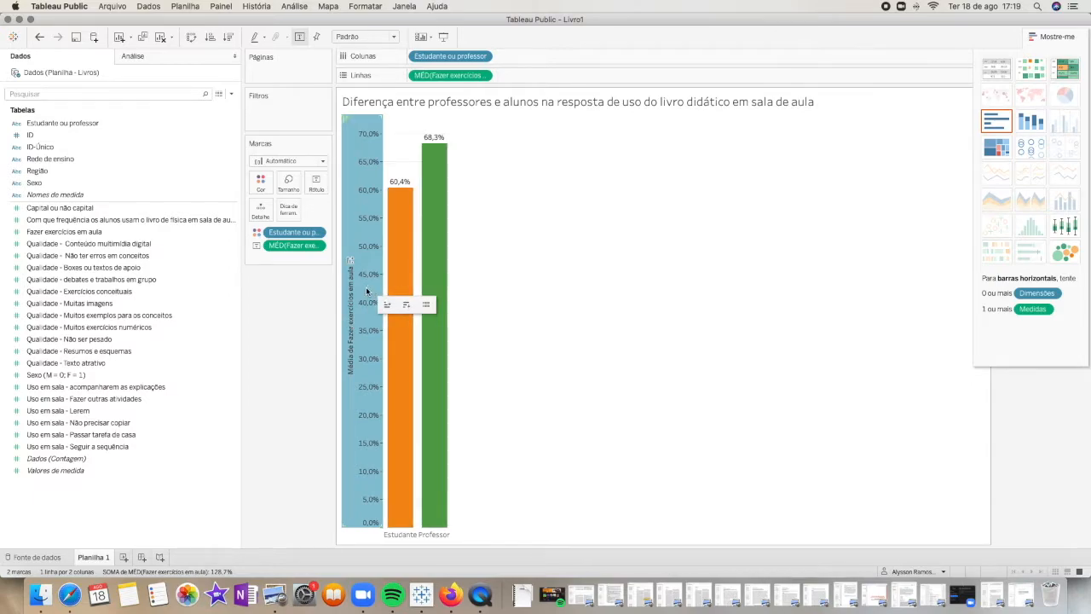
pyautogui.click(601, 295)
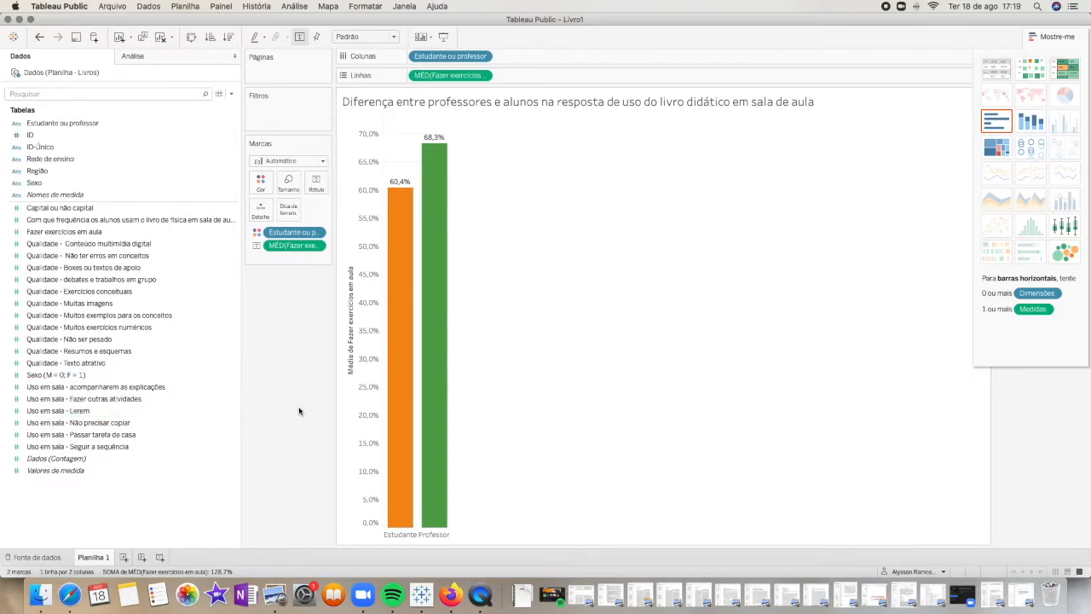
# Examine the tooltip's current definition and how it appears on the Professor and Estudante bars
pyautogui.click(288, 210)
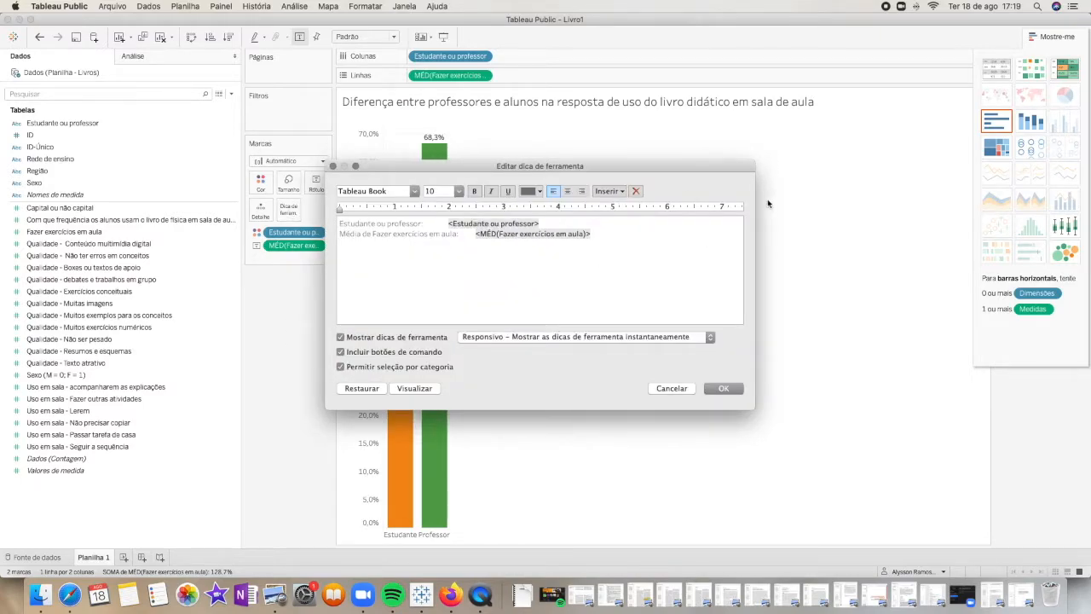
pyautogui.click(723, 388)
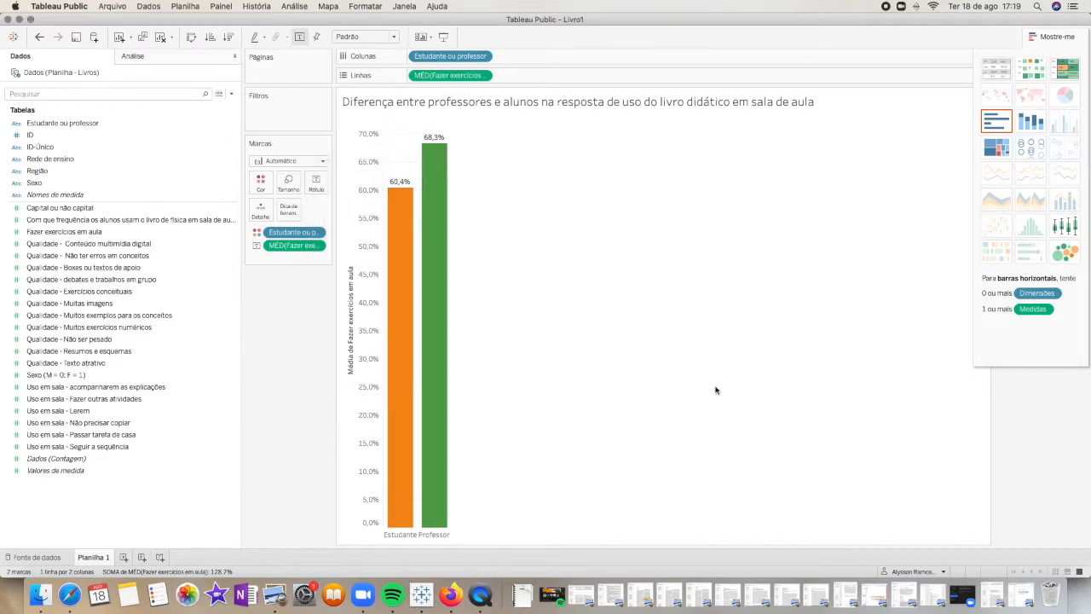
pyautogui.click(286, 215)
pyautogui.click(735, 390)
pyautogui.moveTo(443, 270)
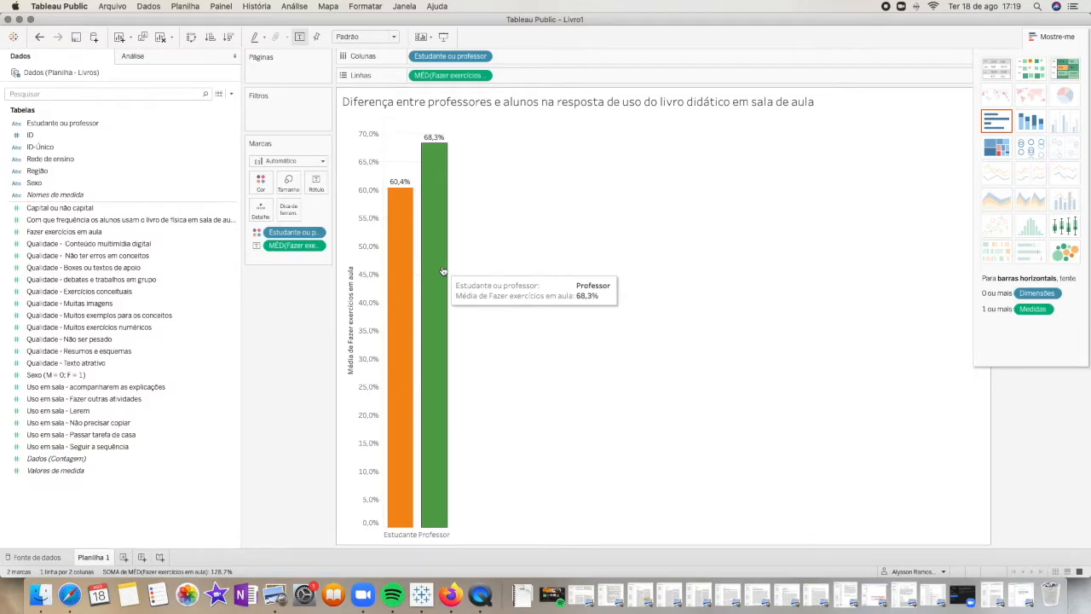
pyautogui.moveTo(400, 295)
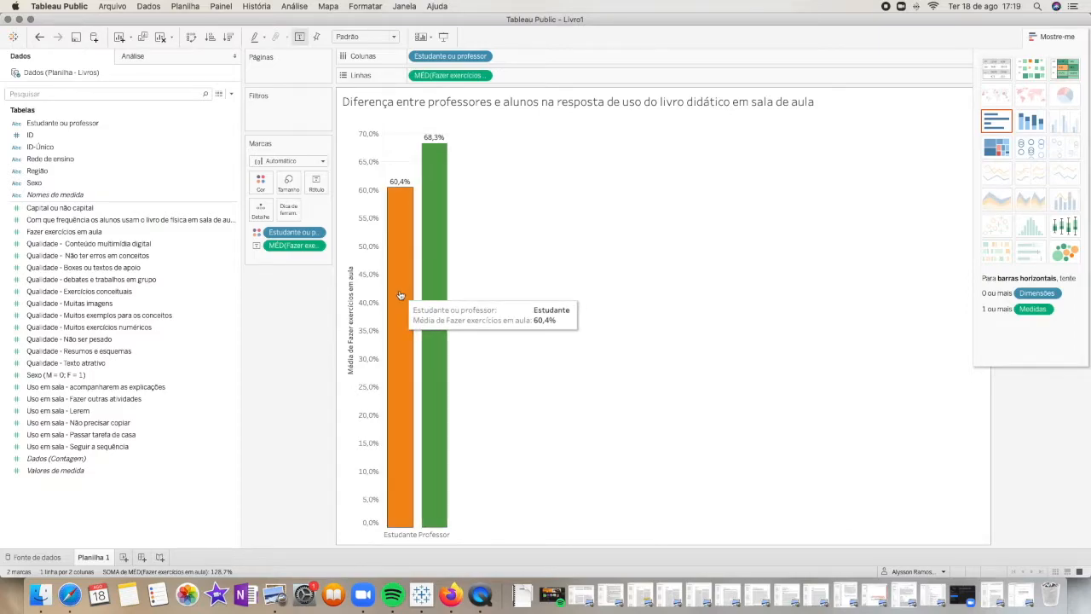
# Replace the tooltip's measure caption with "Percentual das aulas em que afirma usar o LD para fazer exercícios:" and check it on both bars
pyautogui.click(286, 215)
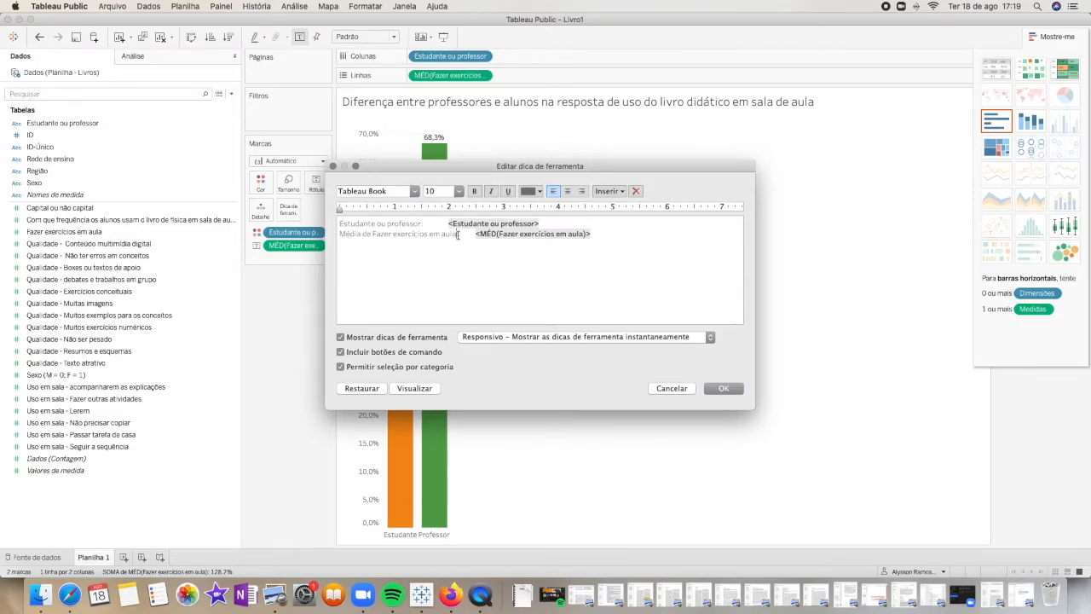
pyautogui.moveTo(458, 235); pyautogui.dragTo(329, 238)
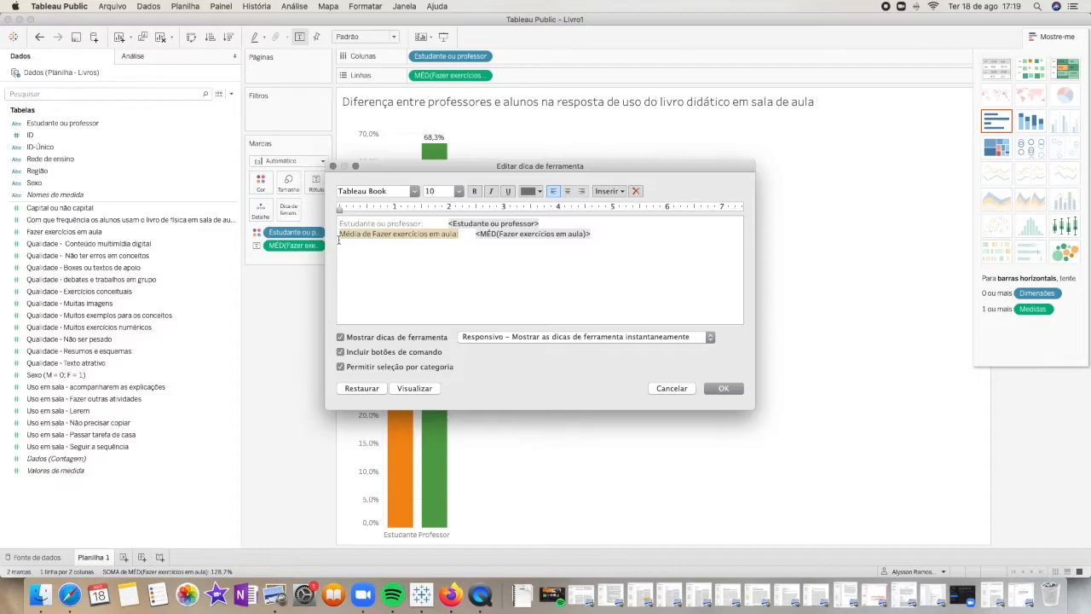
pyautogui.click(338, 240)
pyautogui.write('Percentual das ')
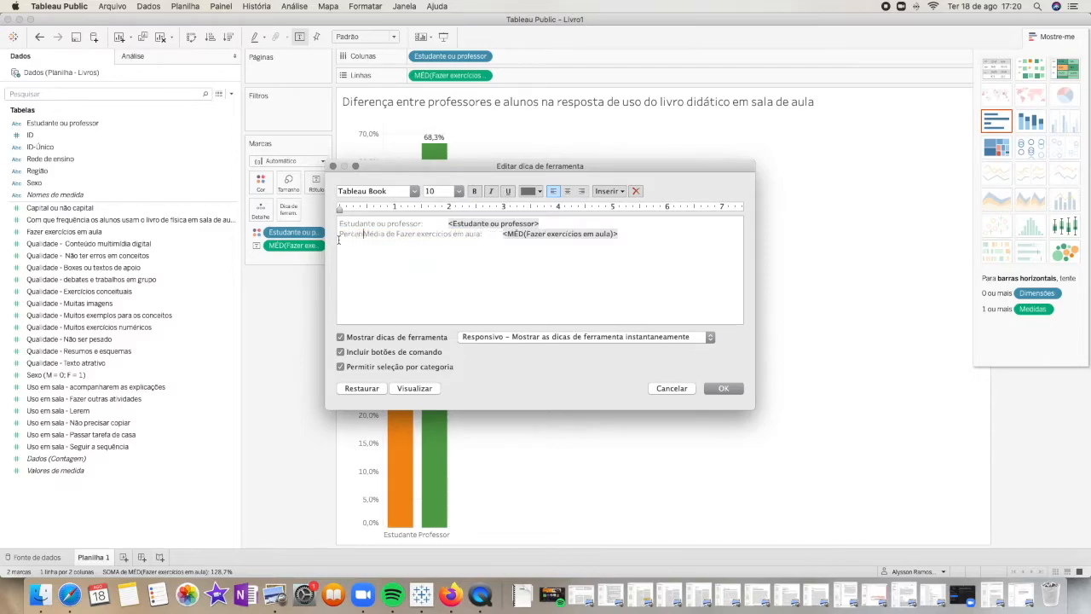
pyautogui.write('aulas em que afirma')
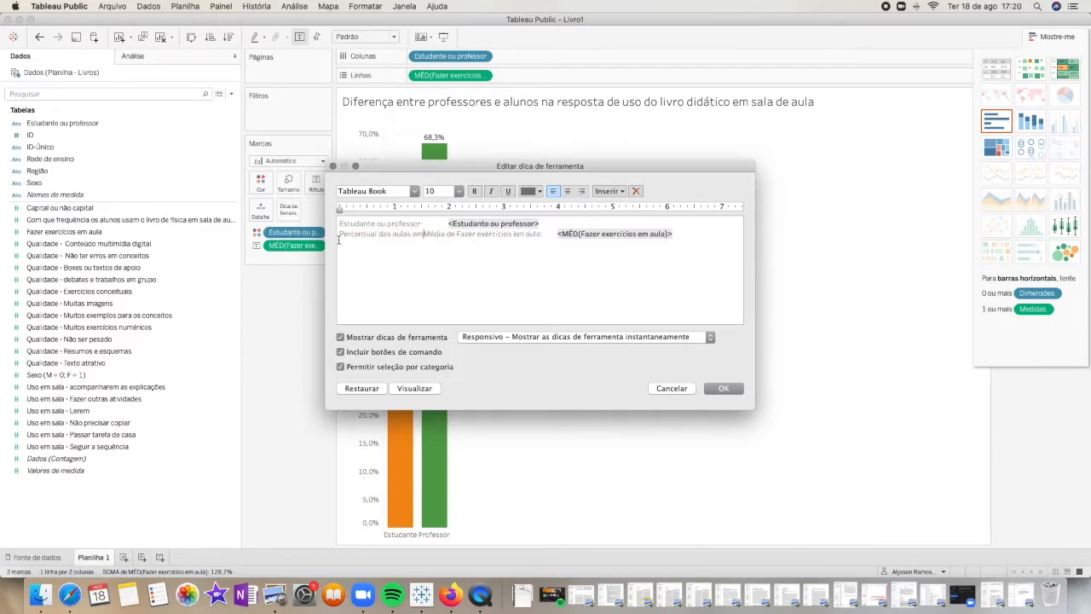
pyautogui.write(' usar o LD')
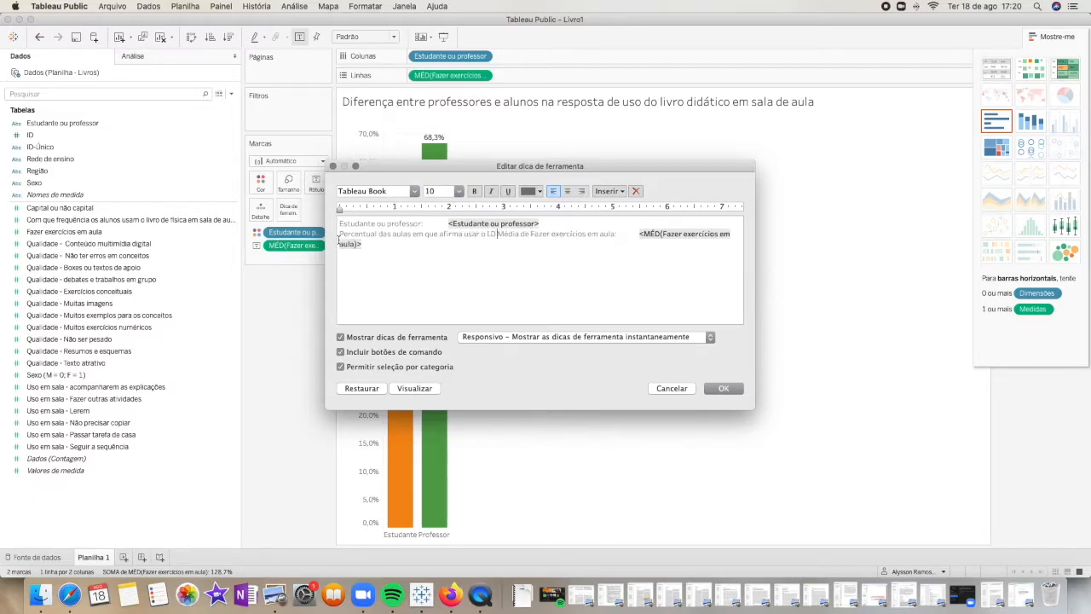
pyautogui.write(' para ')
pyautogui.write('fazer exer')
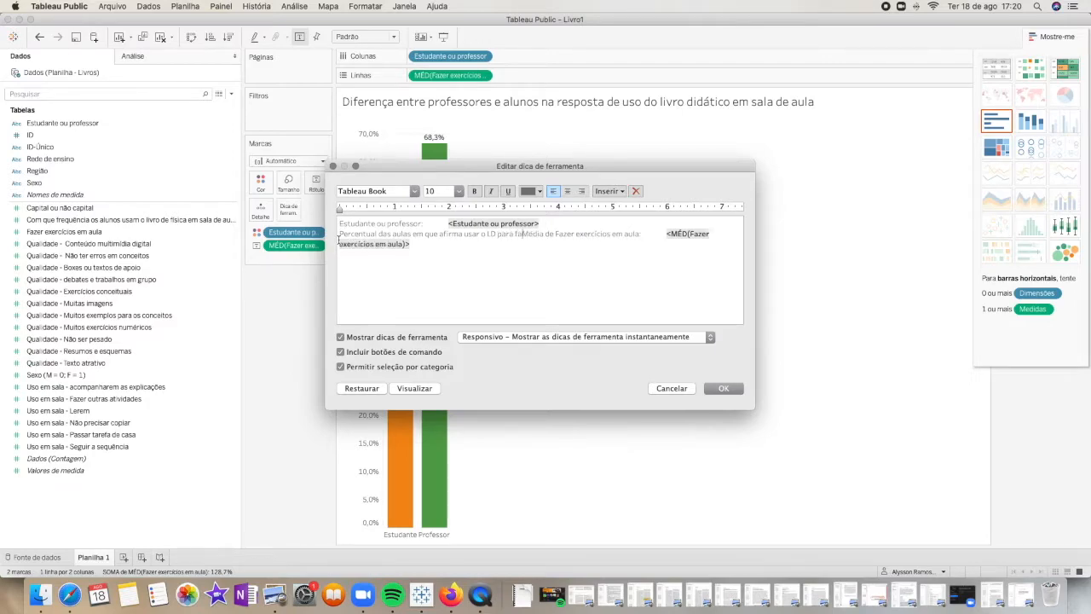
pyautogui.write('c')
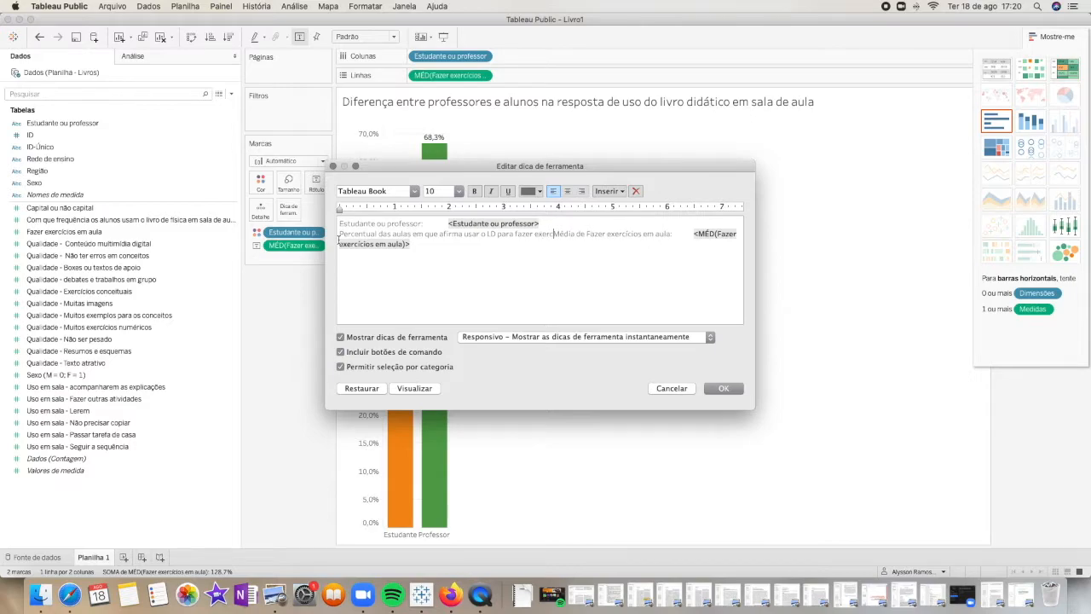
pyautogui.write('ícios')
pyautogui.keyDown('shift'); pyautogui.click(684, 233); pyautogui.keyUp('shift')
pyautogui.press('BackSpace')
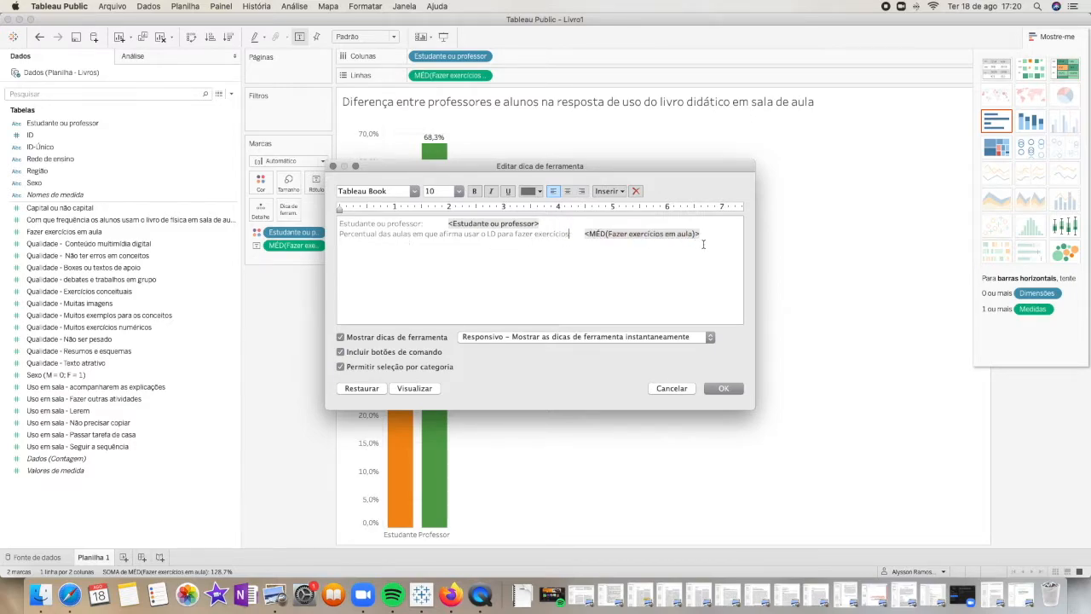
pyautogui.click(735, 392)
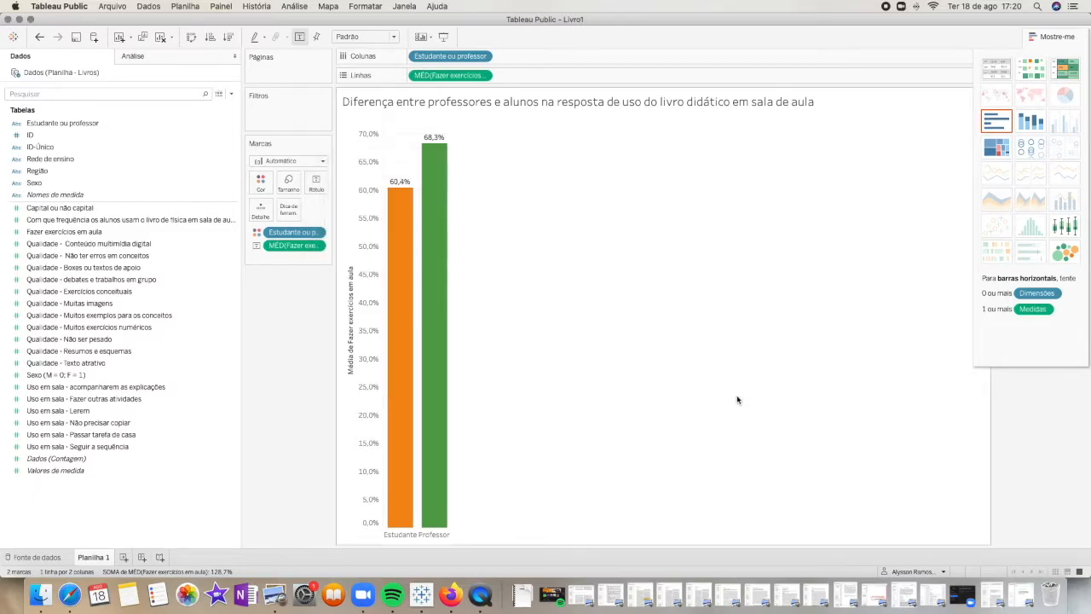
pyautogui.moveTo(442, 319)
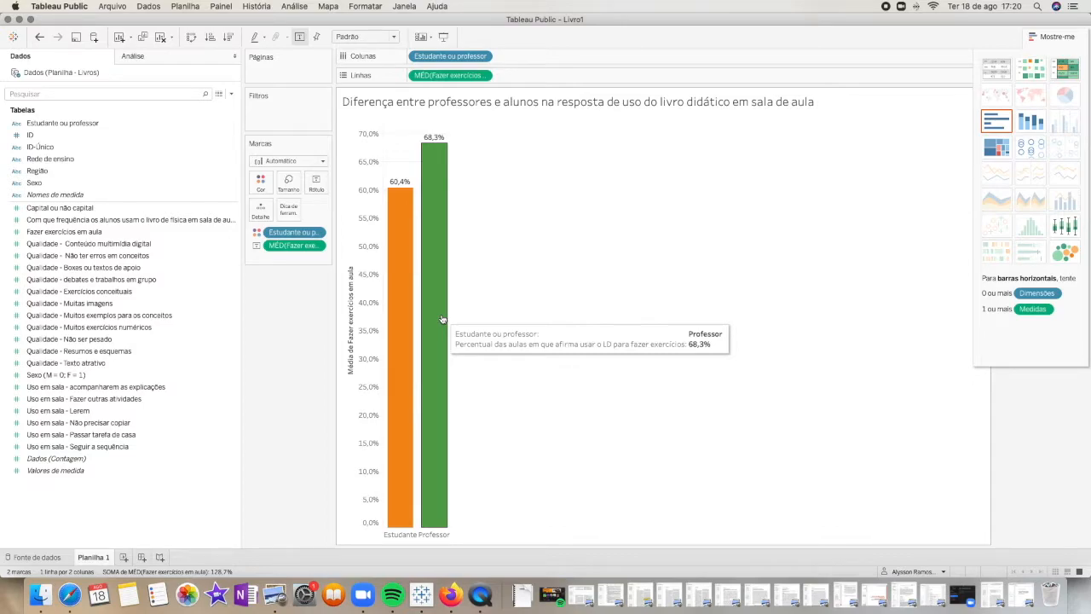
pyautogui.moveTo(408, 320)
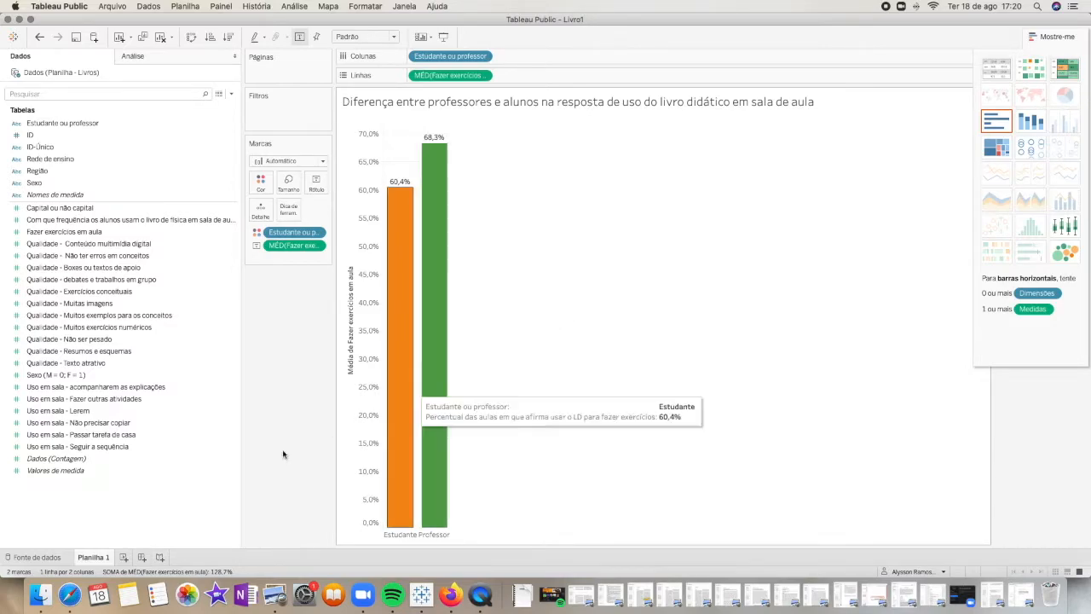
# Create a new worksheet with a text table showing the Dados count for each Sexo value on rows
pyautogui.click(124, 557)
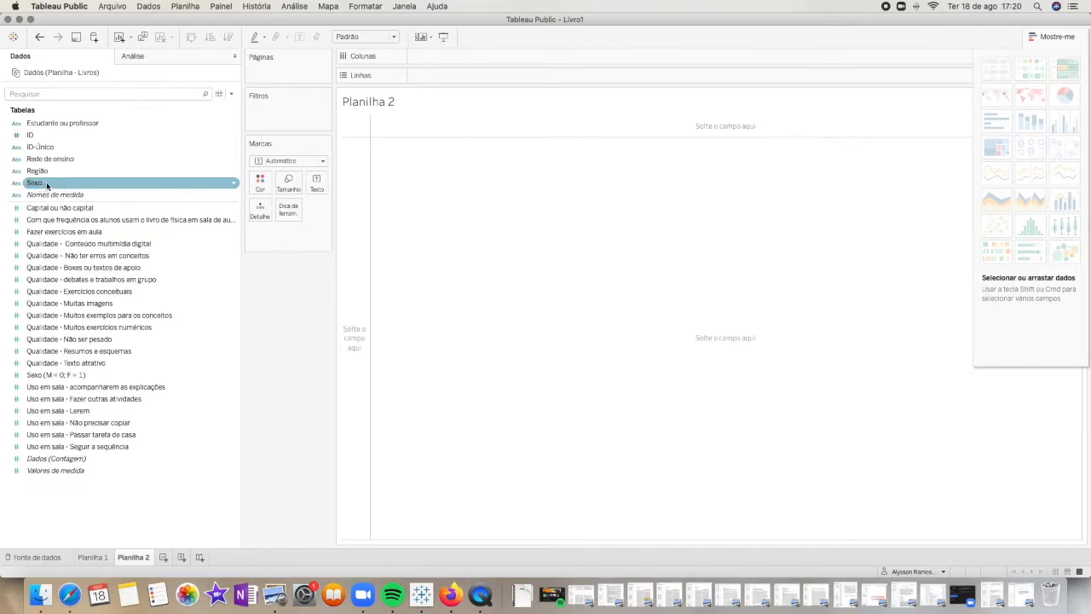
pyautogui.moveTo(47, 187); pyautogui.dragTo(534, 219)
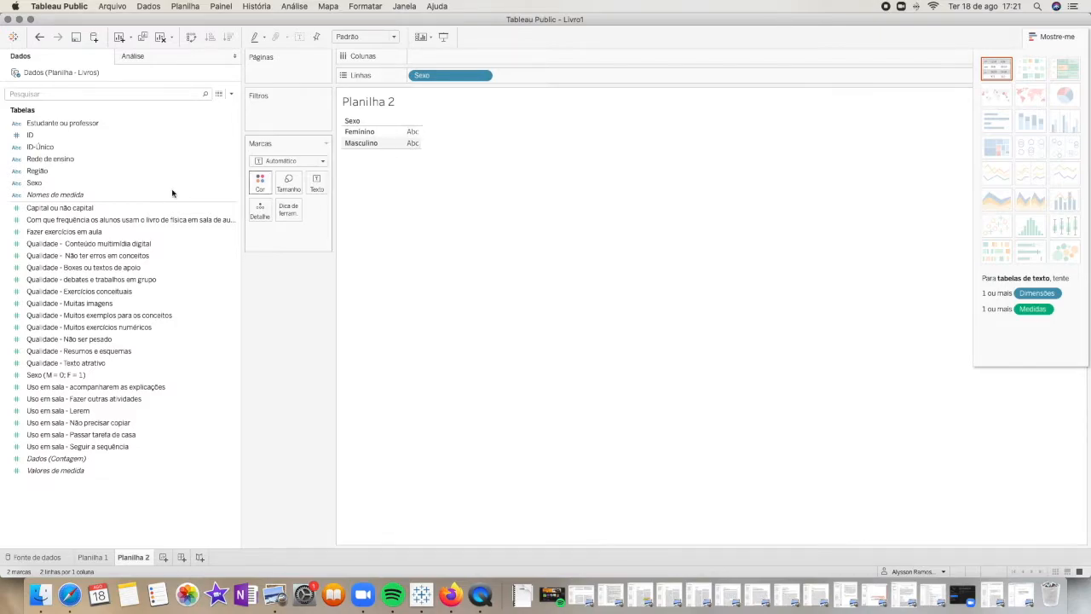
pyautogui.moveTo(68, 459); pyautogui.dragTo(412, 142)
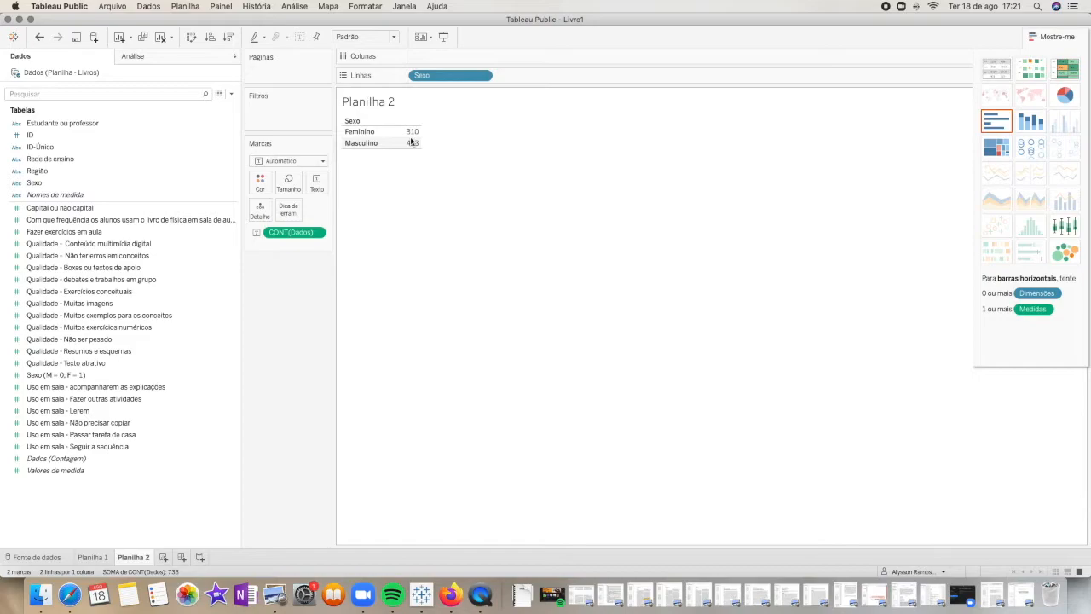
pyautogui.moveTo(412, 139)
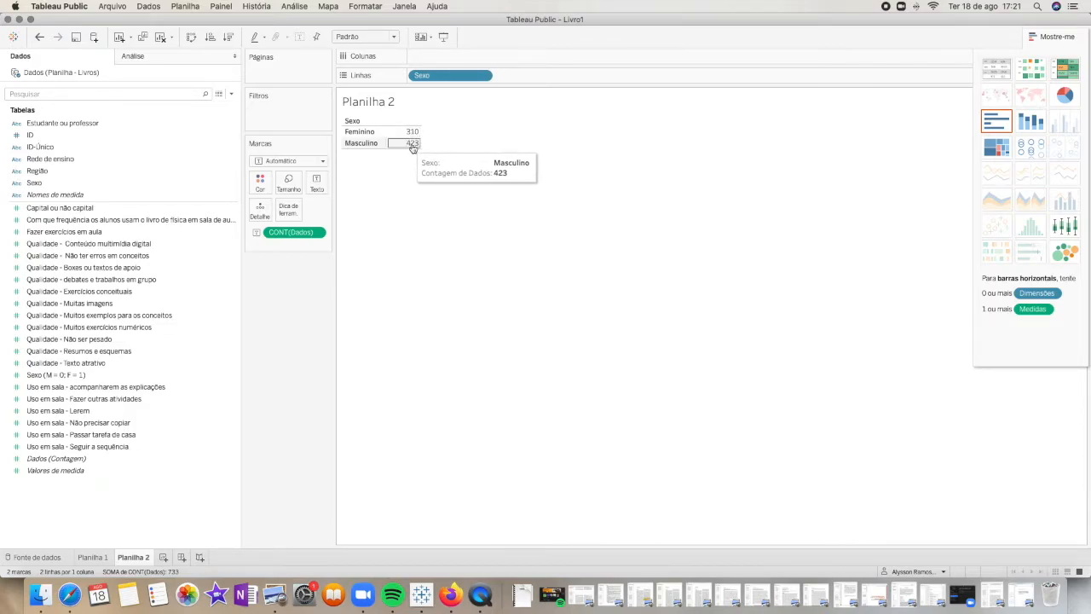
# Convert the Sexo count table into a pie chart and hide the chart type suggestions to reveal the legend
pyautogui.click(1064, 96)
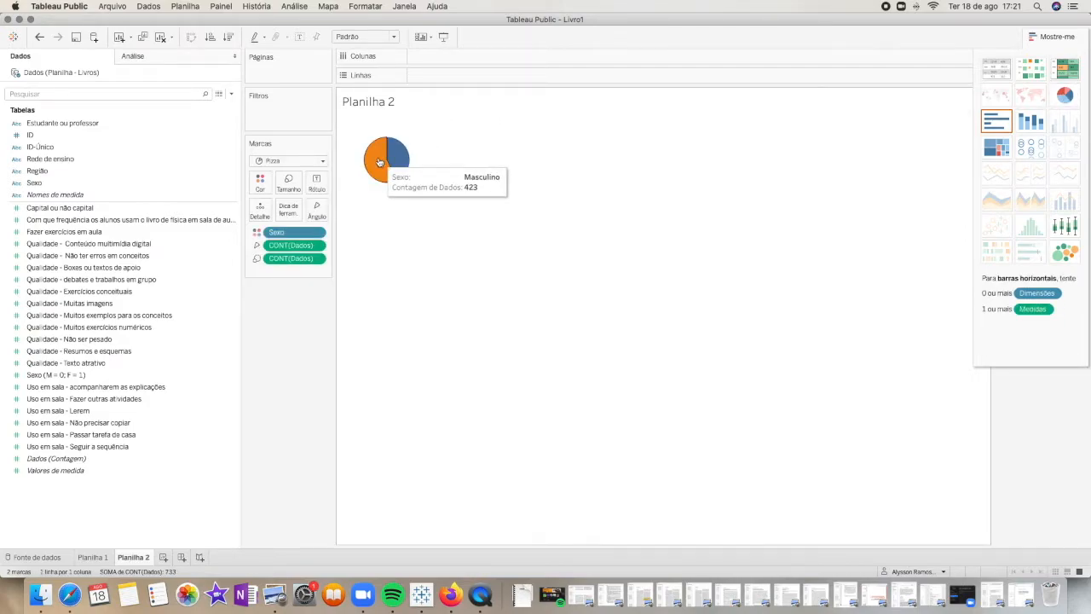
pyautogui.moveTo(399, 161)
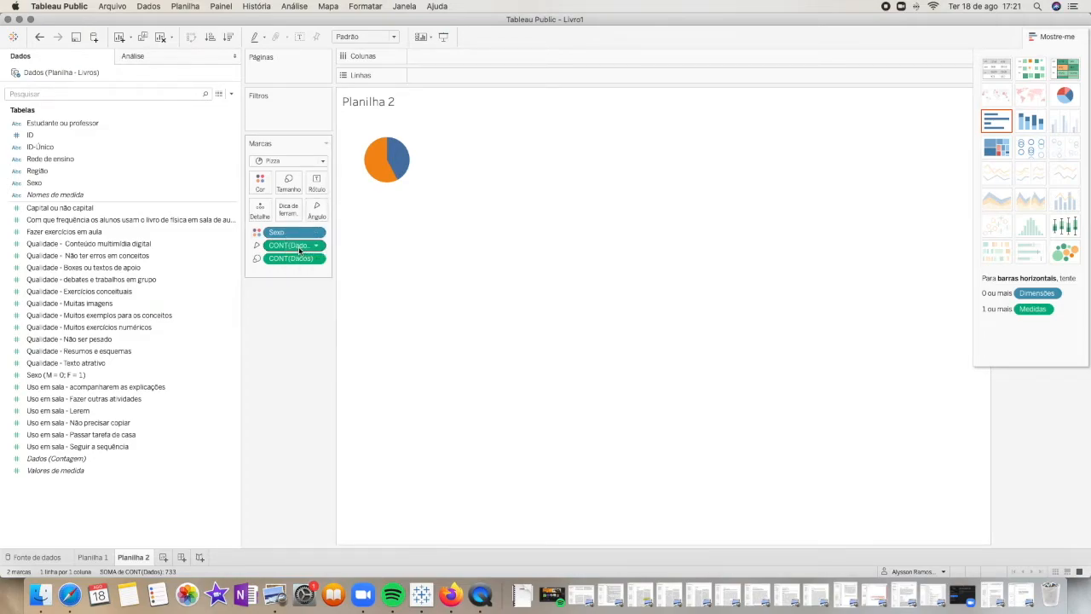
pyautogui.click(1052, 38)
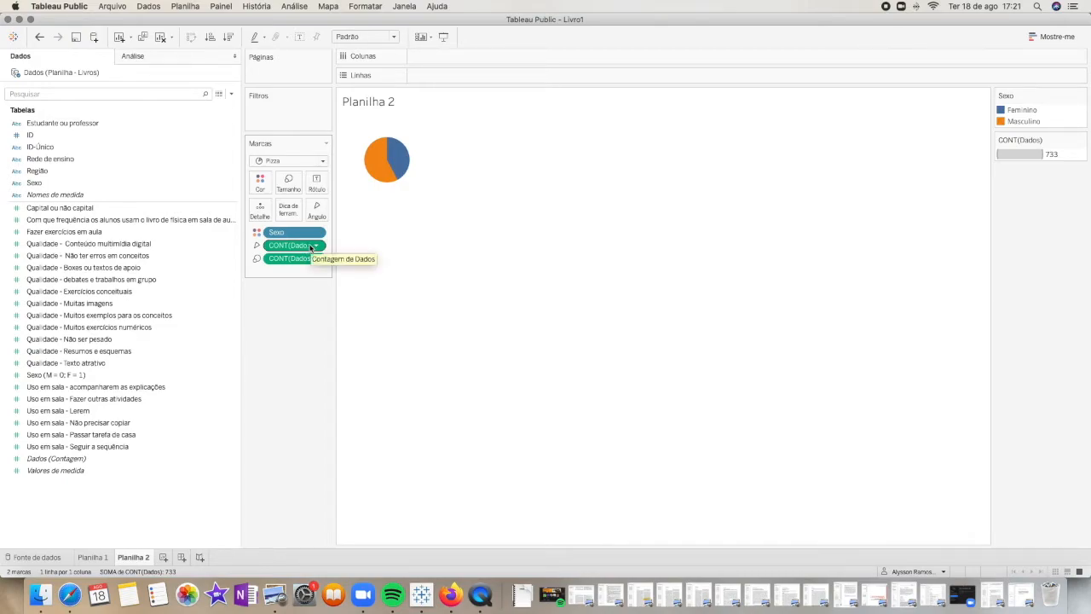
# Label the pie slices with the Dados count and show the labels as percent of total
pyautogui.moveTo(284, 249); pyautogui.dragTo(315, 184)
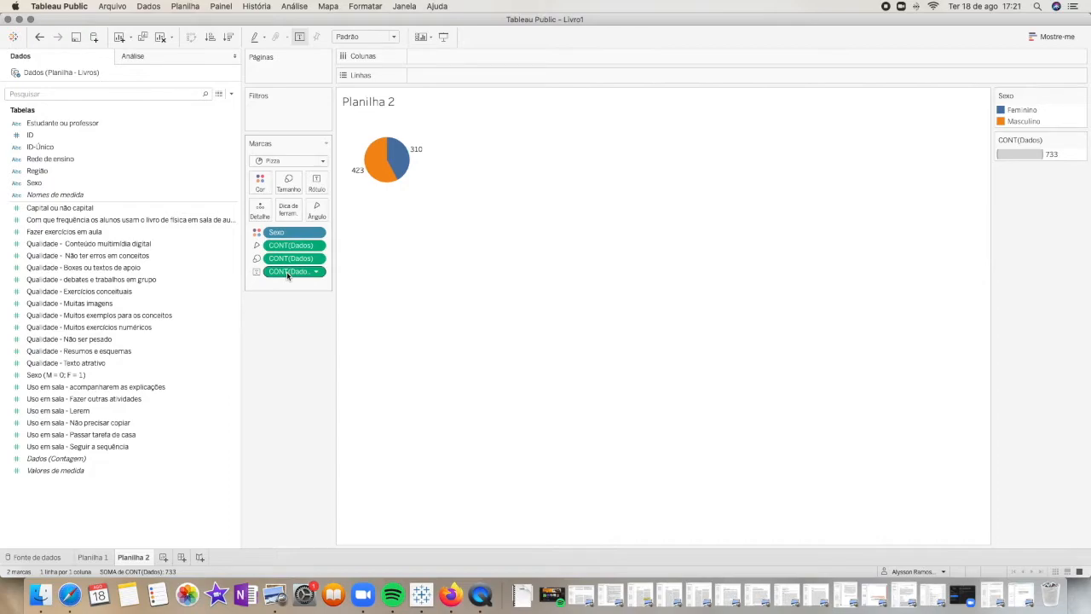
pyautogui.click(317, 272)
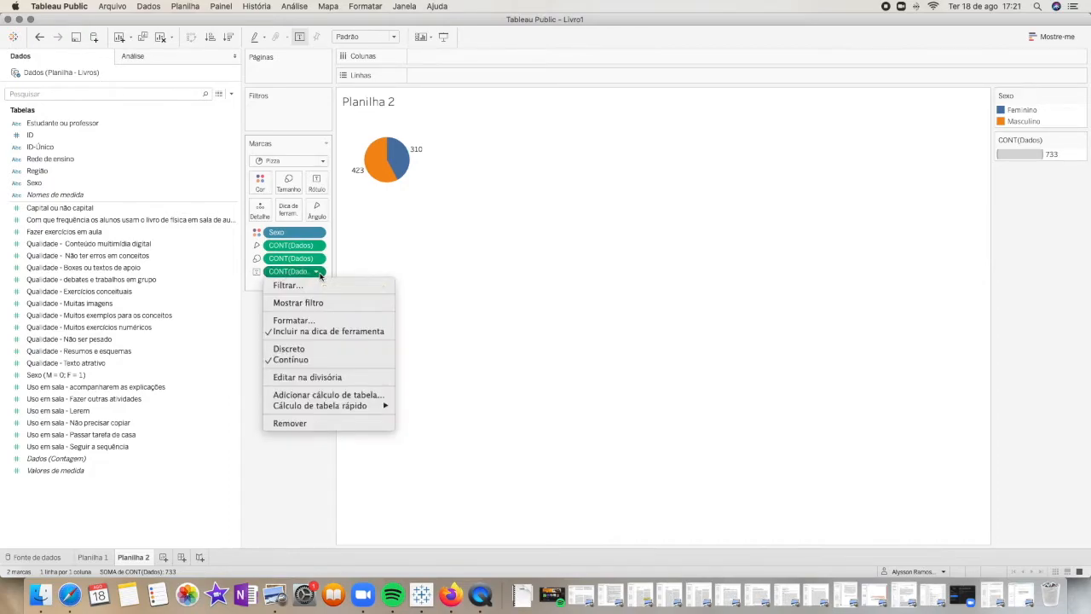
pyautogui.moveTo(369, 413)
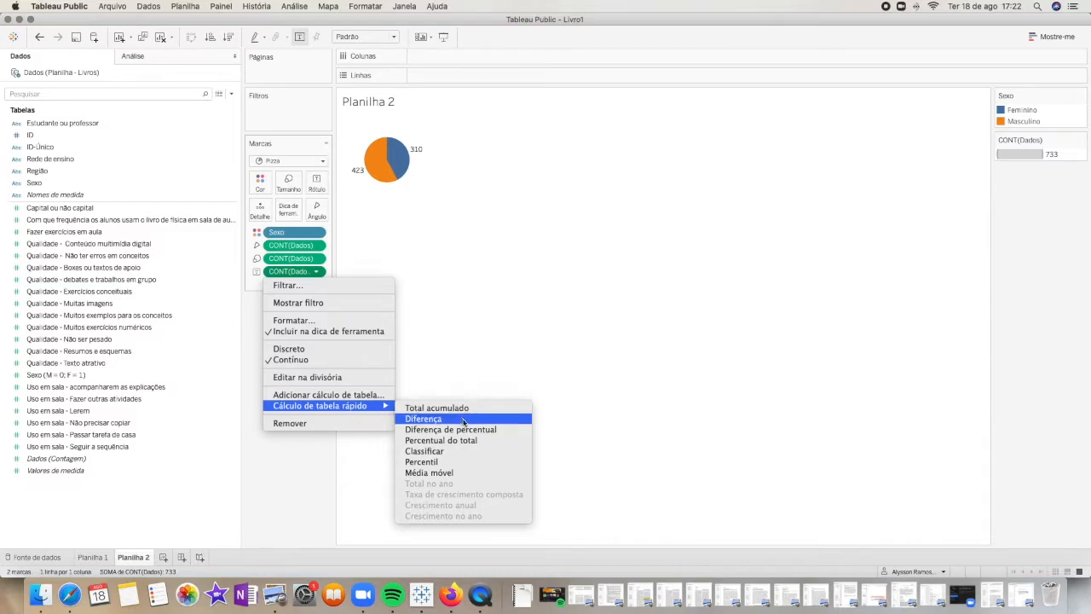
pyautogui.click(470, 443)
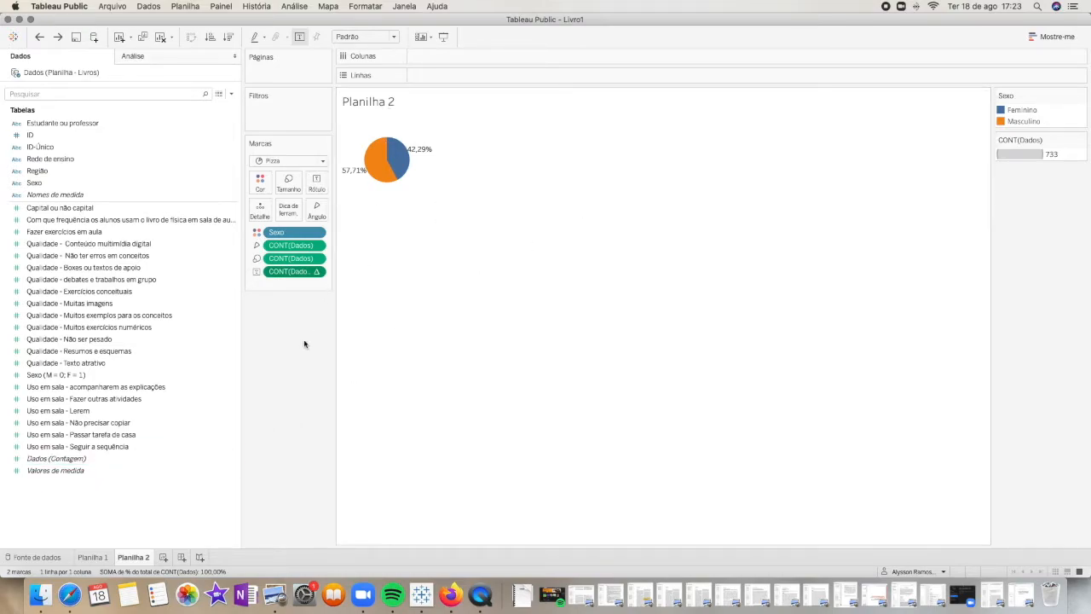
# Rename the pie chart worksheet as "Sexo dos professores" and check that its title uses the worksheet name
pyautogui.rightClick(136, 558)
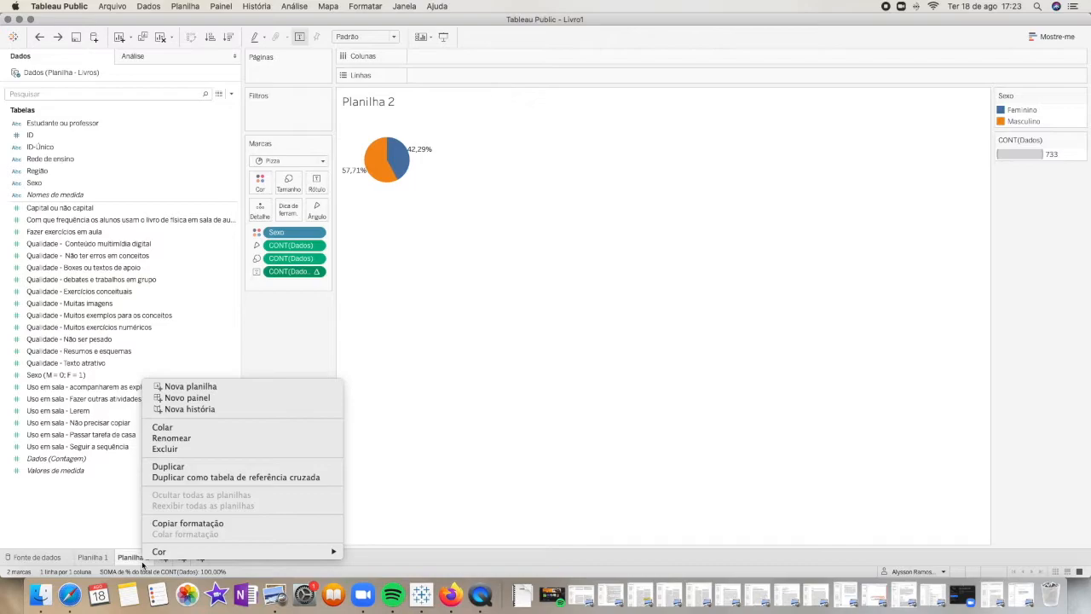
pyautogui.click(185, 437)
pyautogui.write('Sexo dos professores')
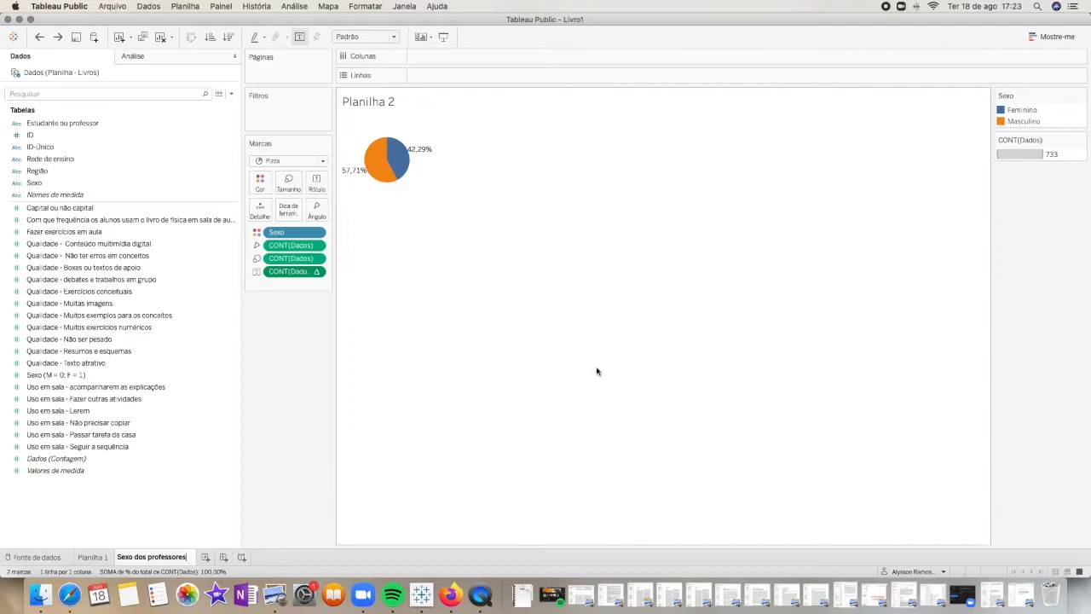
pyautogui.press('Return')
pyautogui.rightClick(448, 107)
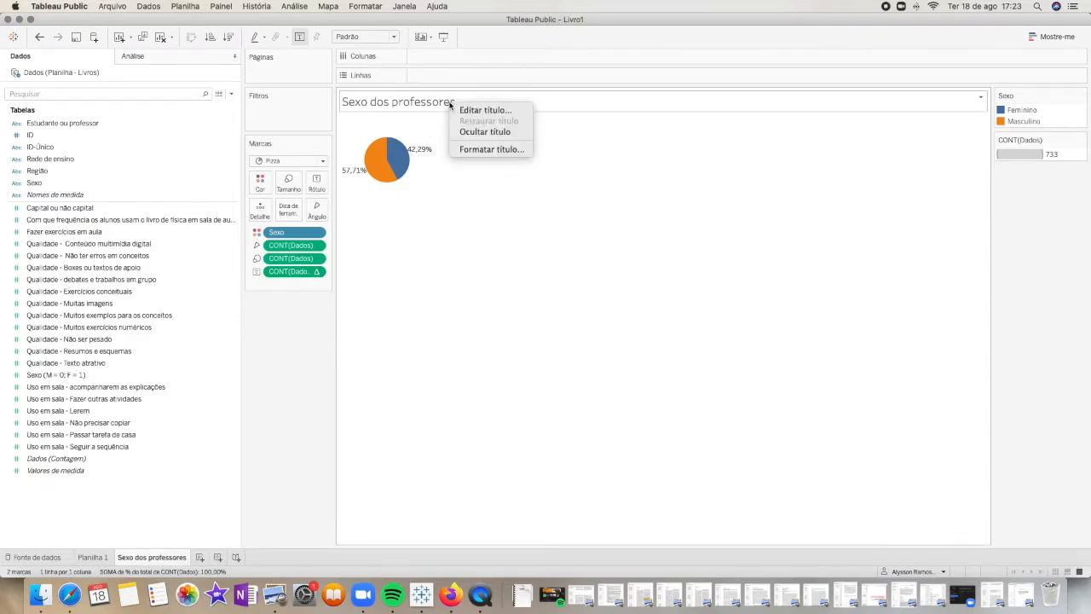
pyautogui.click(466, 112)
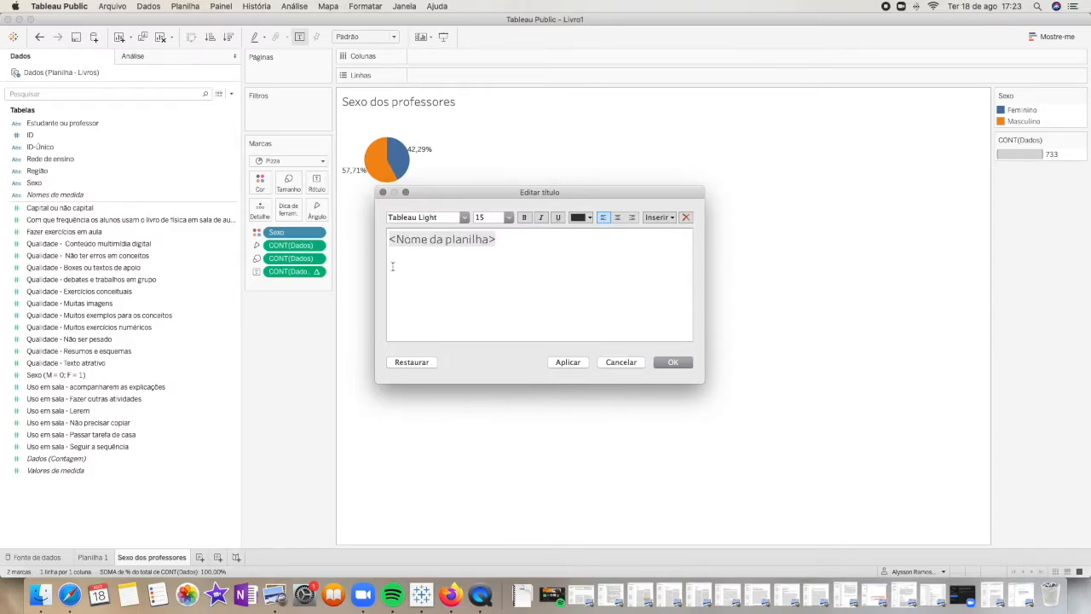
pyautogui.click(673, 362)
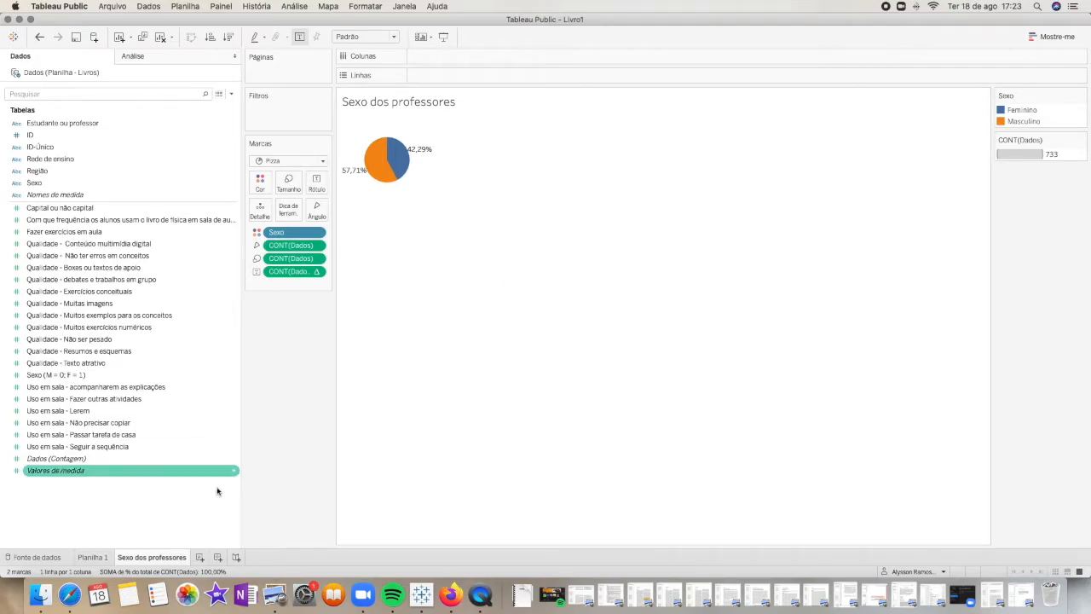
# Create a new worksheet charting the average of "Qualidade - Não ter erros em conceitos" on rows by Região on columns
pyautogui.click(201, 558)
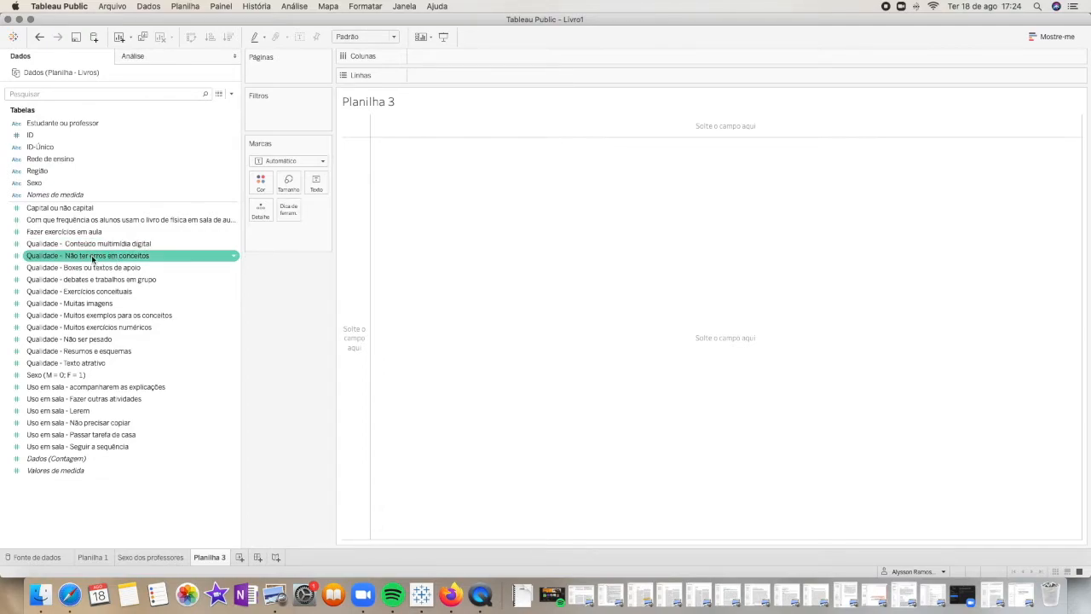
pyautogui.moveTo(83, 259); pyautogui.dragTo(506, 82)
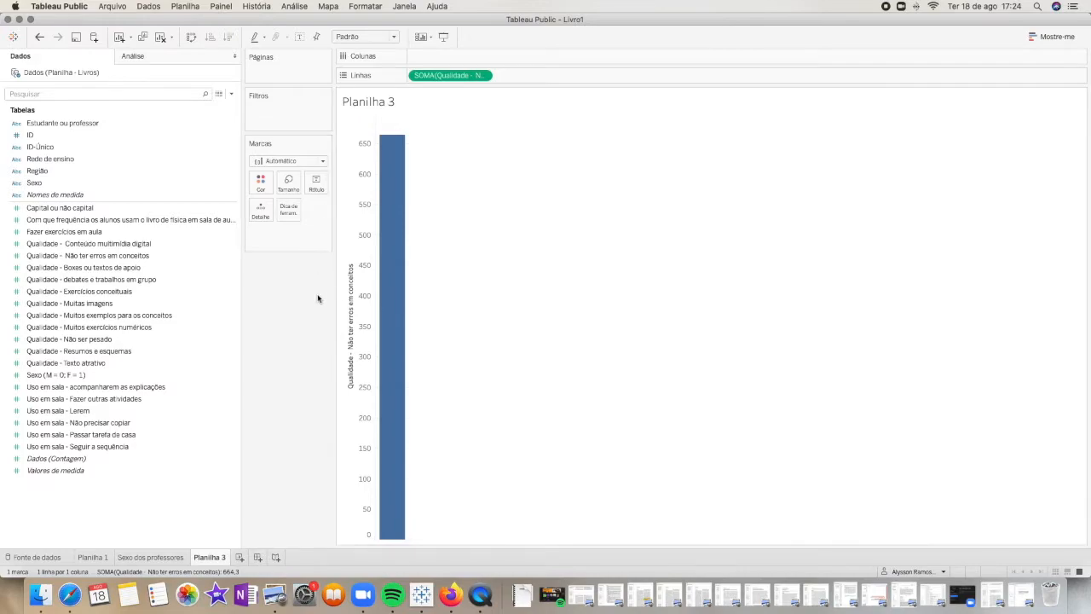
pyautogui.click(482, 77)
pyautogui.moveTo(520, 187)
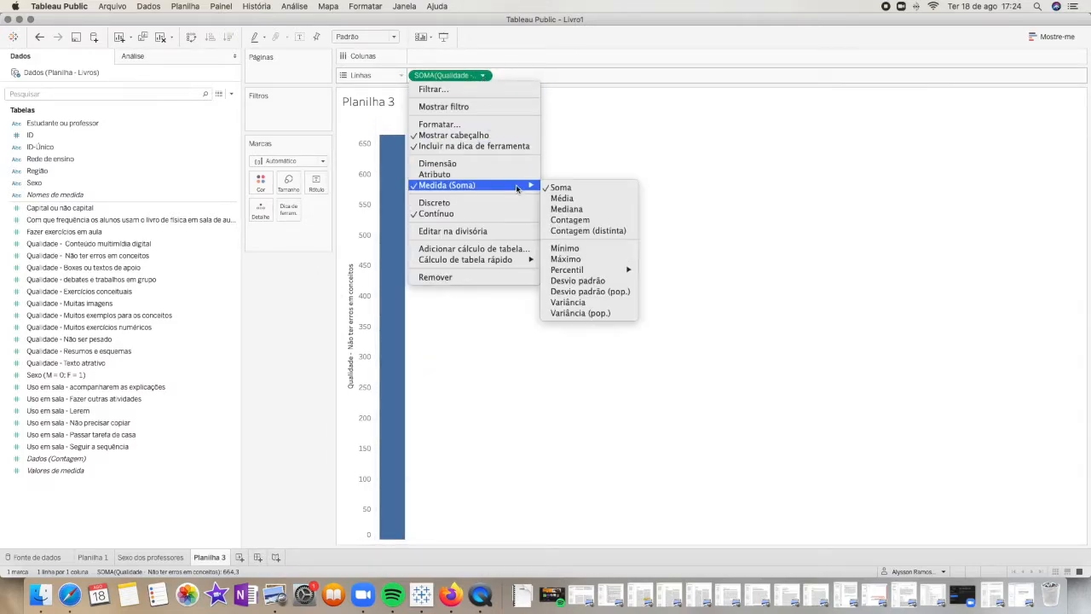
pyautogui.click(566, 199)
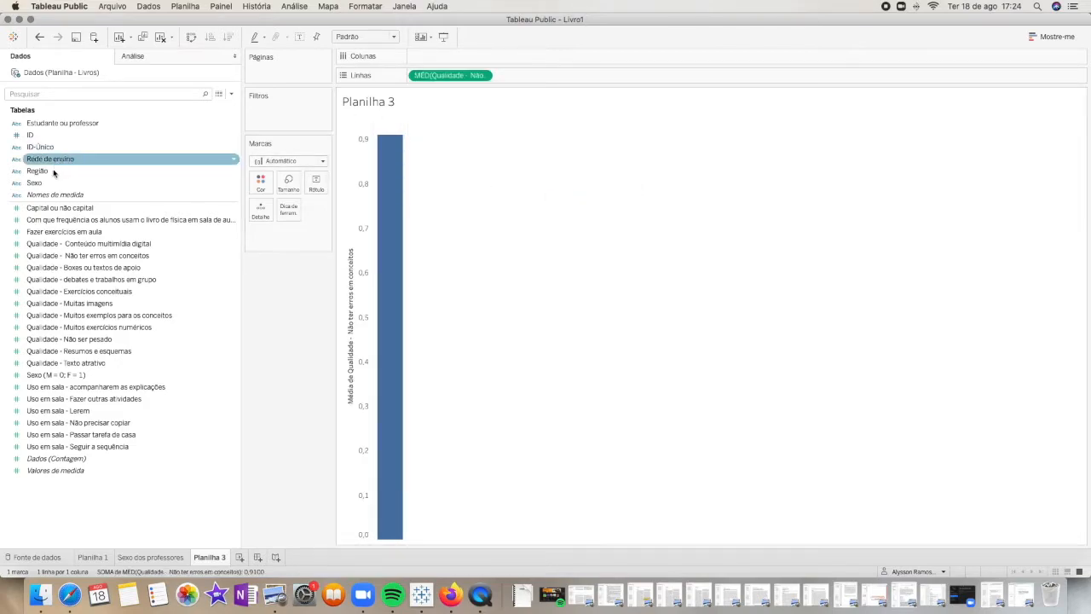
pyautogui.moveTo(53, 171); pyautogui.dragTo(473, 61)
# Exclude the Nulo region bar from the chart
pyautogui.moveTo(390, 460)
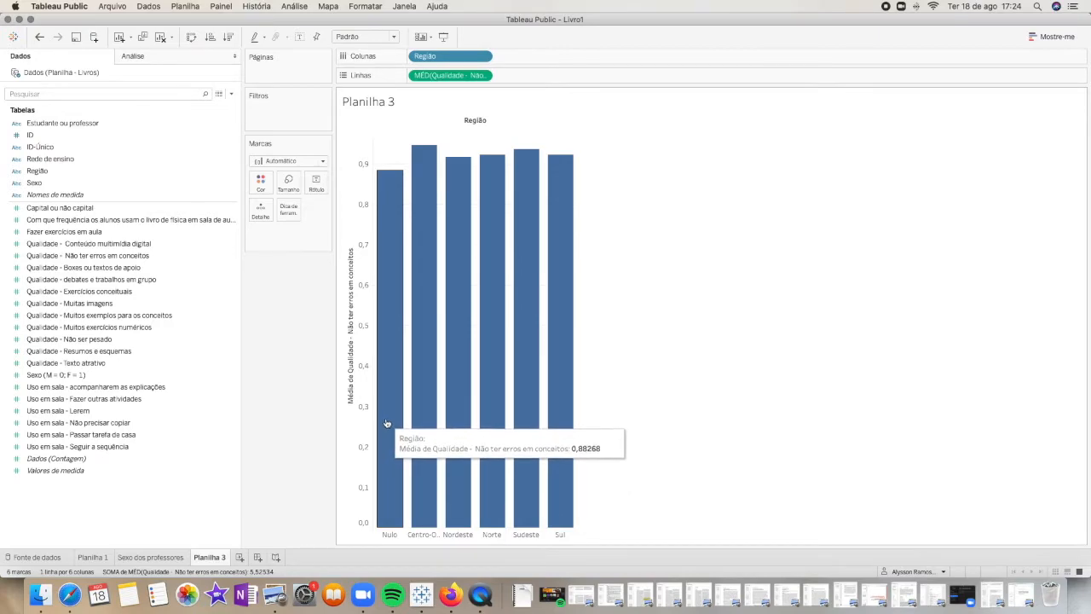
pyautogui.rightClick(393, 423)
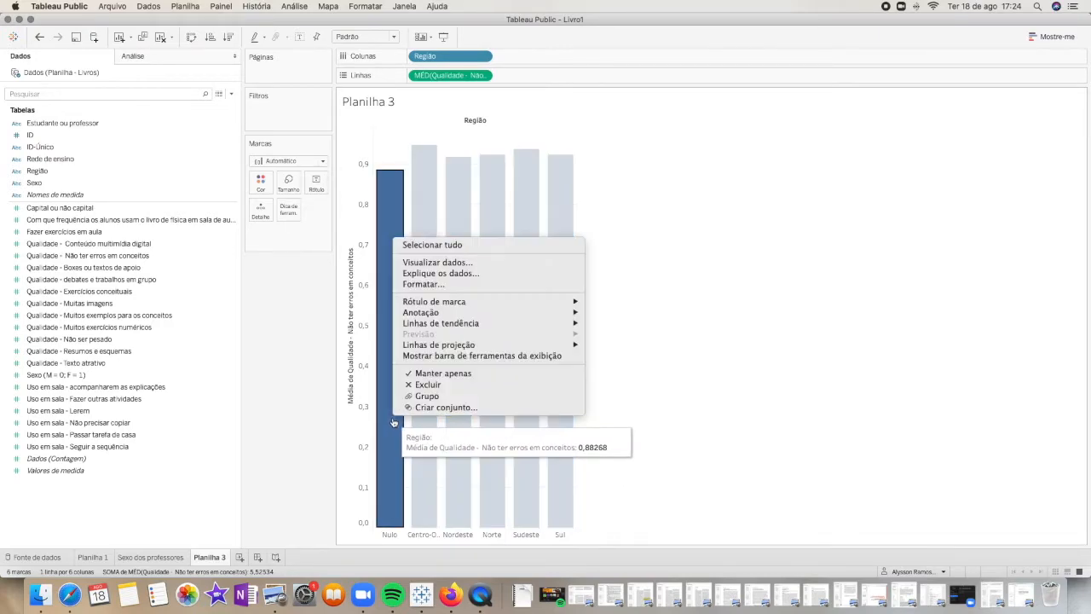
pyautogui.click(393, 422)
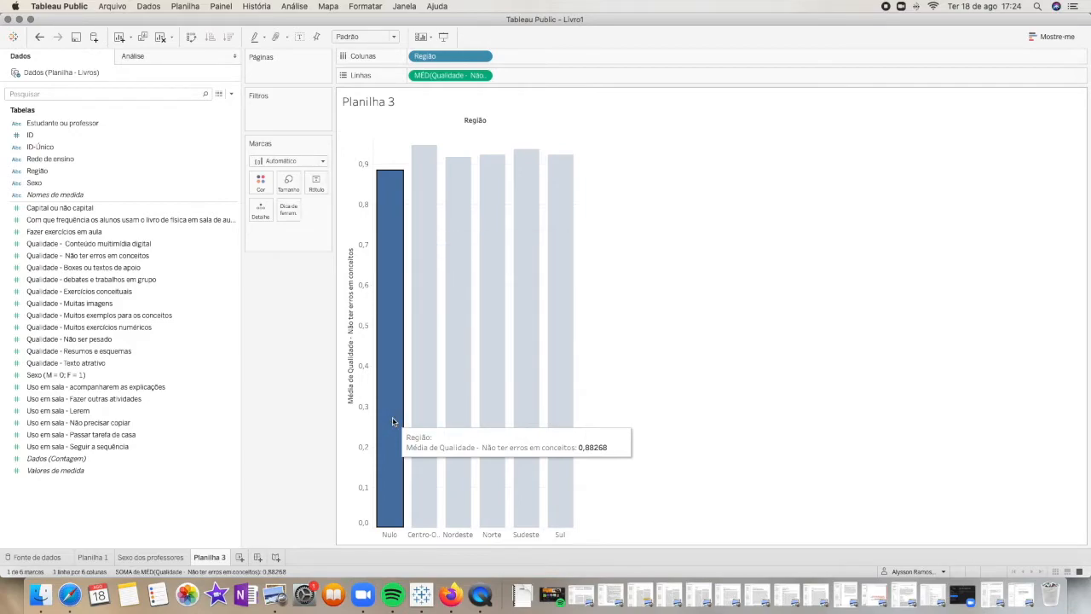
pyautogui.rightClick(392, 421)
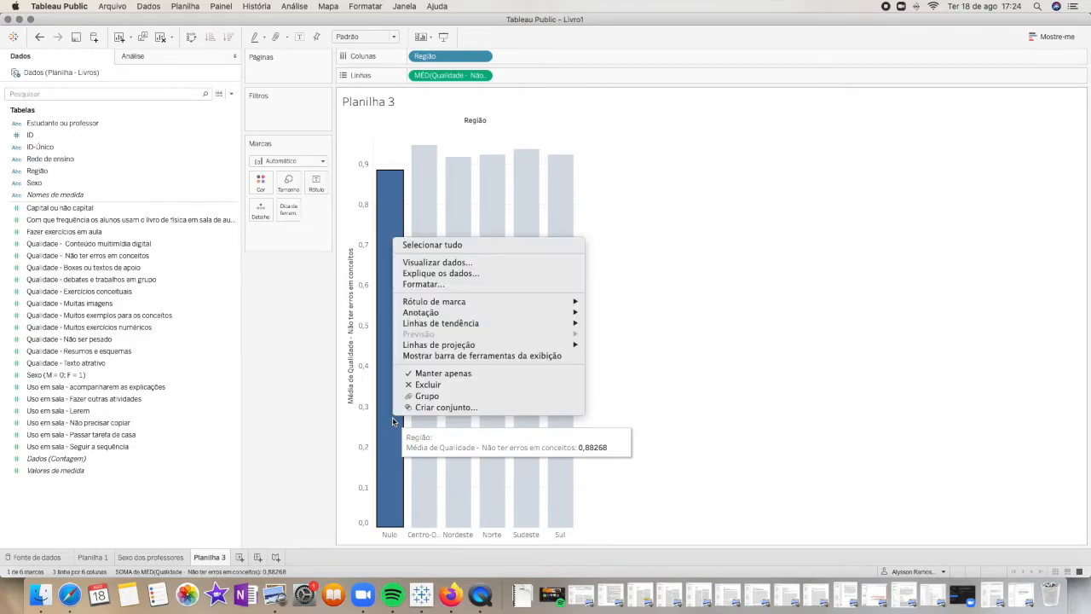
pyautogui.click(444, 384)
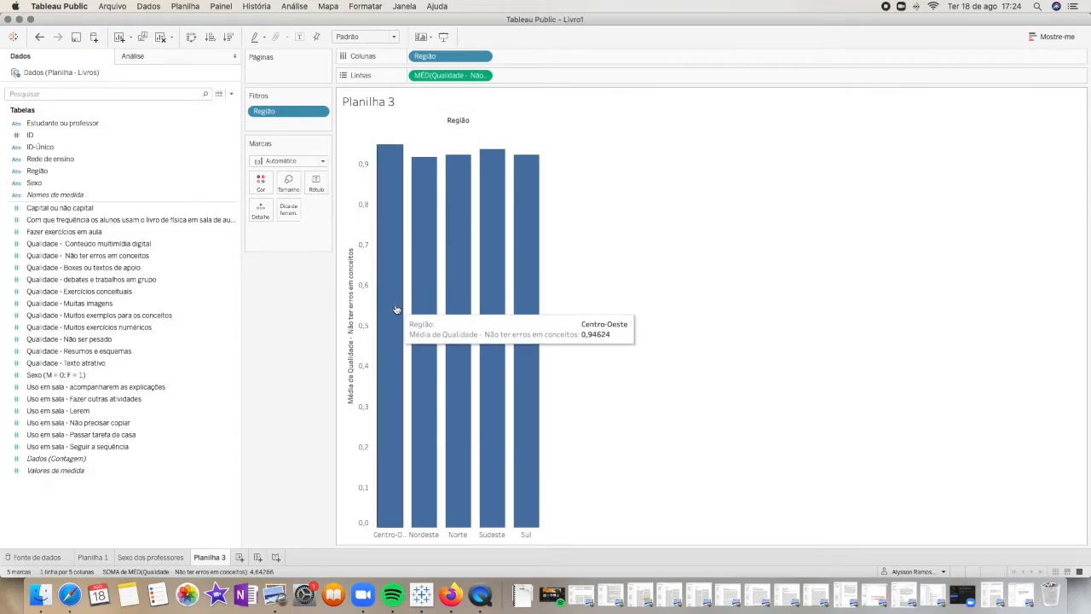
# Try labelling the bars with their average, and remove the "Não ter erros em conceitos" measure from both rows and labels
pyautogui.moveTo(447, 75); pyautogui.dragTo(314, 188)
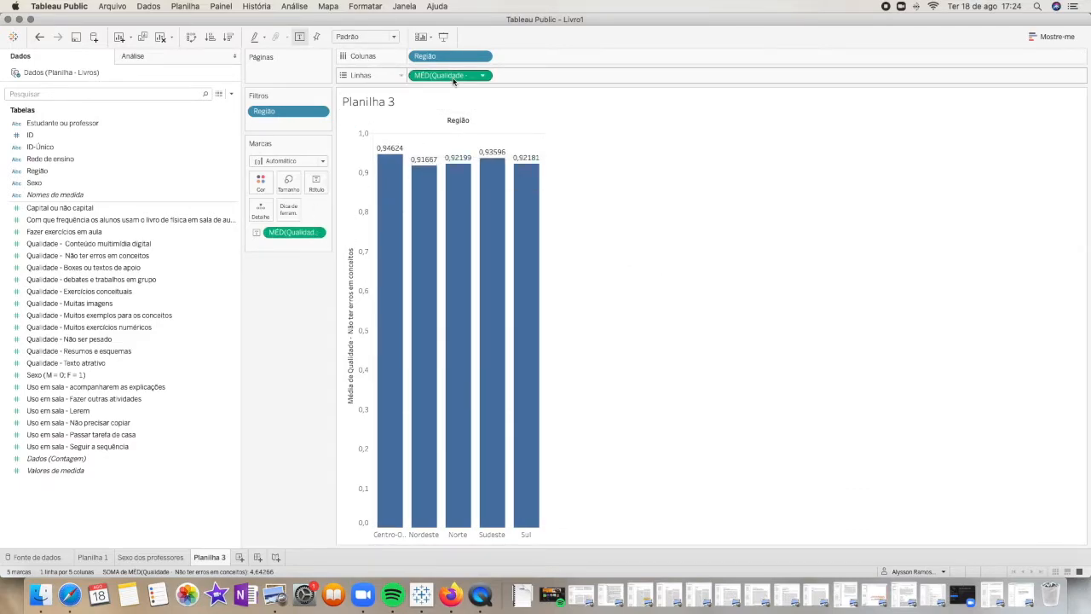
pyautogui.moveTo(453, 81); pyautogui.dragTo(280, 278)
pyautogui.moveTo(295, 237); pyautogui.dragTo(319, 280)
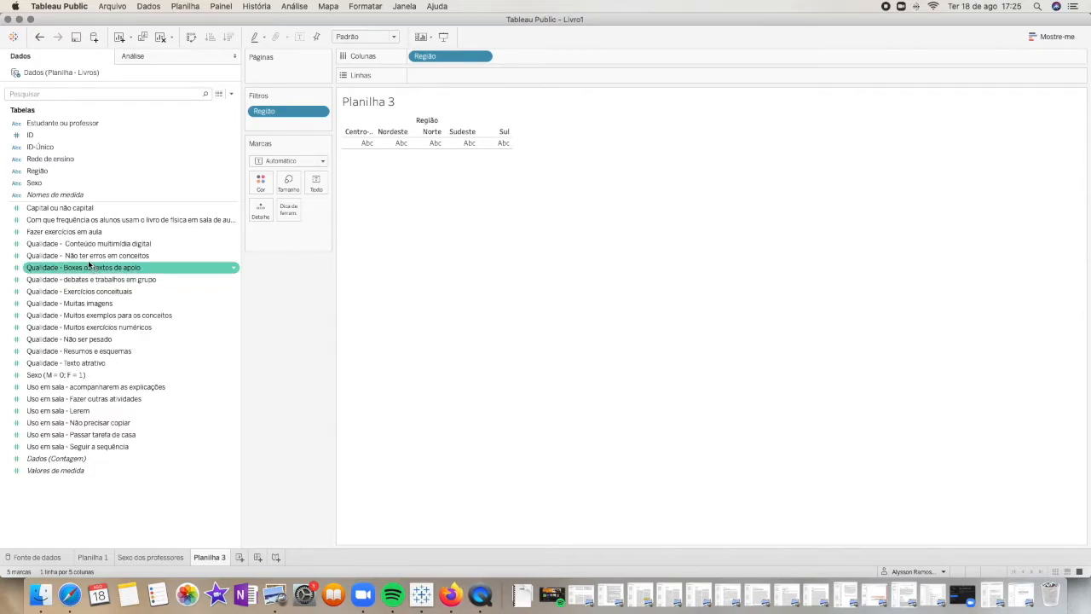
# Chart the average of "Qualidade - Conteúdo multimídia digital" on rows for each Região
pyautogui.moveTo(98, 244); pyautogui.dragTo(401, 151)
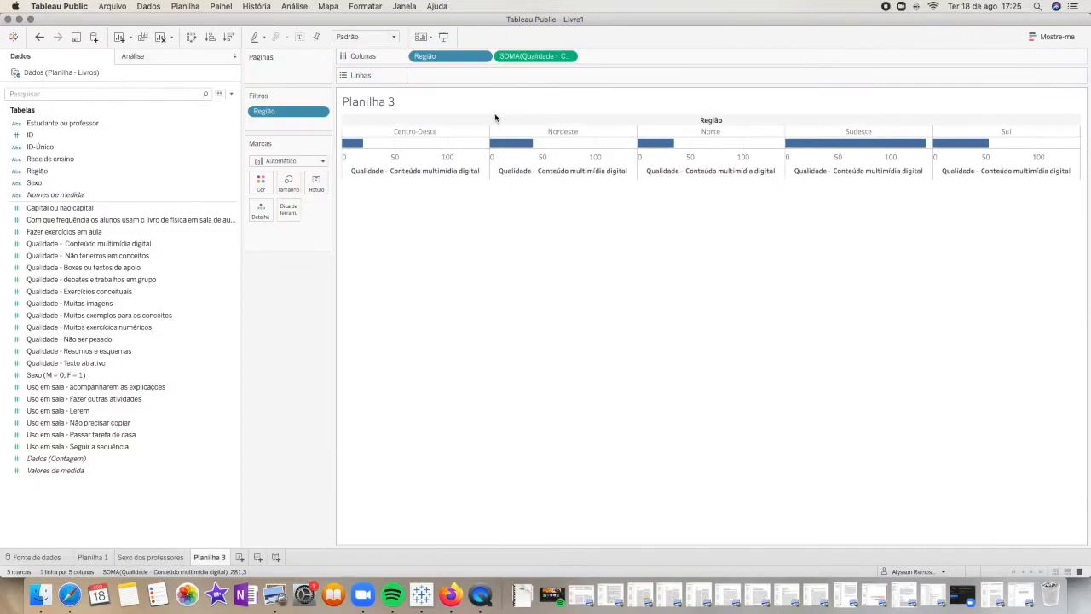
pyautogui.click(568, 56)
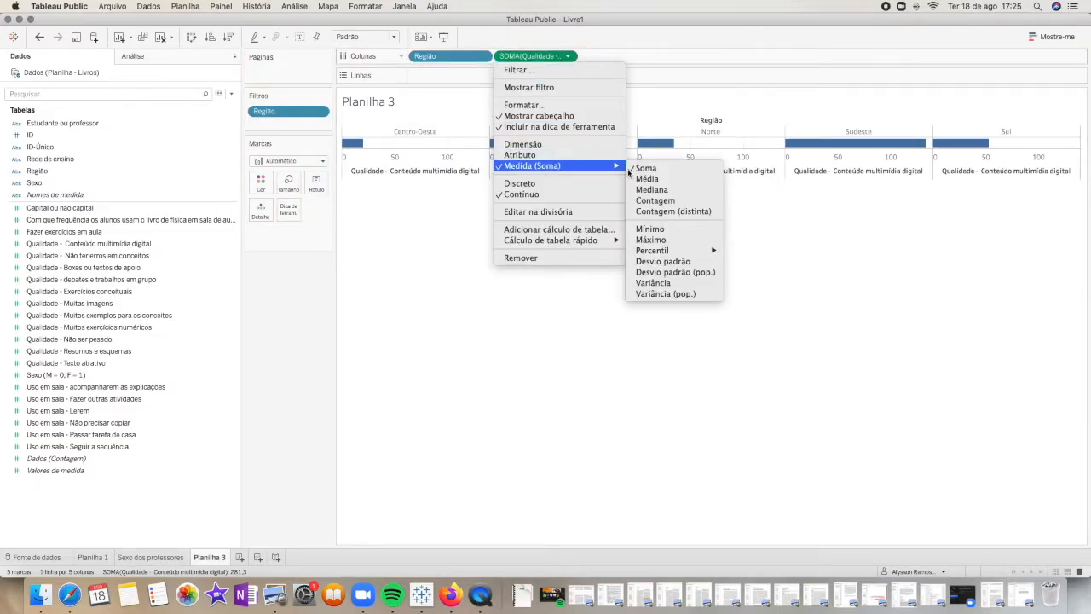
pyautogui.click(648, 177)
pyautogui.moveTo(520, 57); pyautogui.dragTo(460, 75)
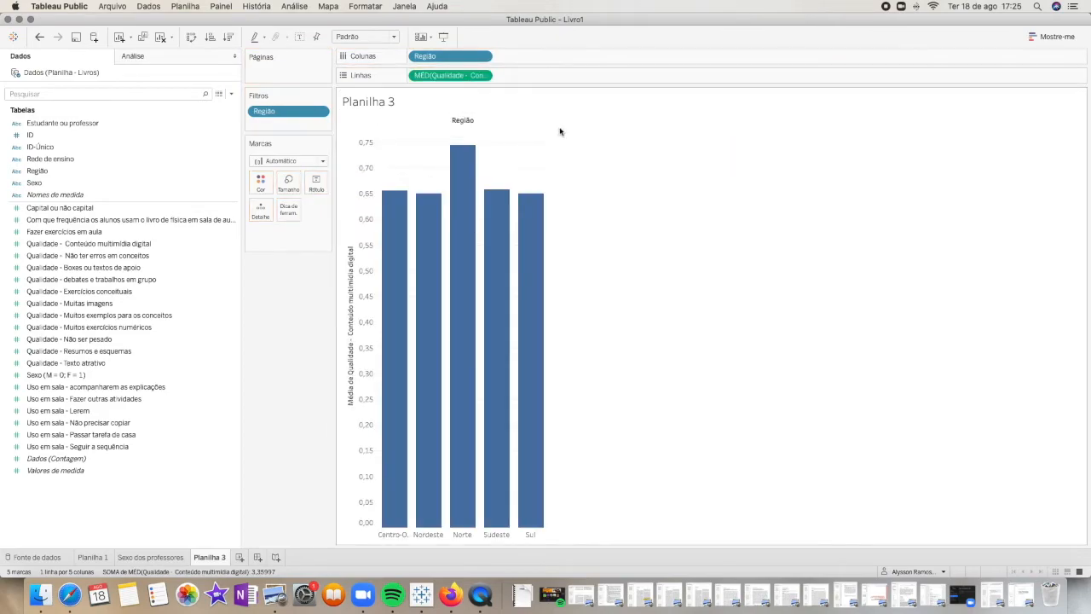
pyautogui.rightClick(468, 194)
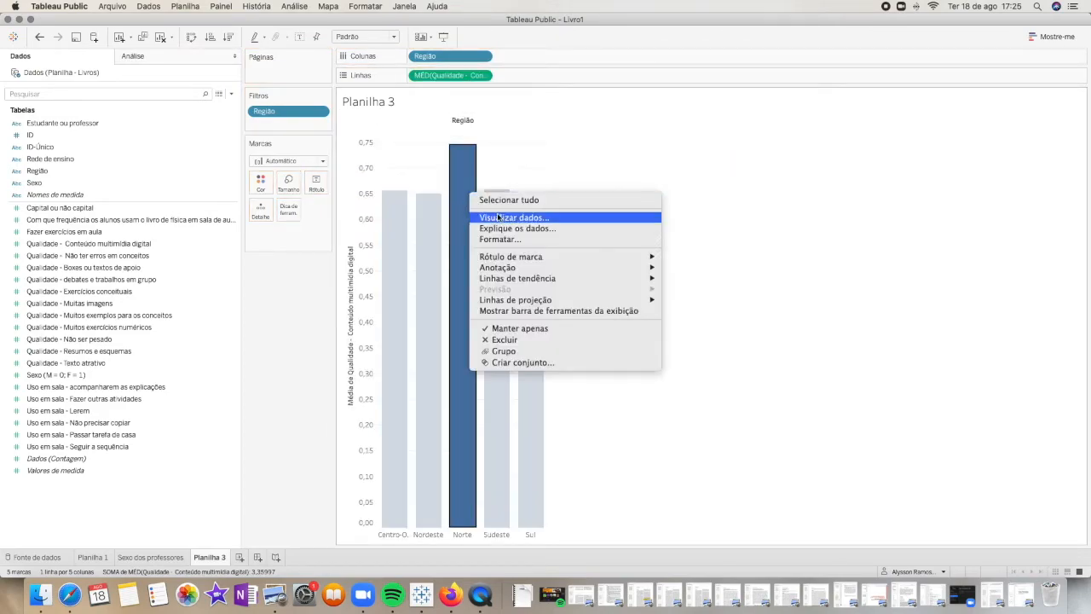
pyautogui.moveTo(563, 279)
pyautogui.click(692, 190)
# Label the region bars with the average of "Qualidade - Conteúdo multimídia digital"
pyautogui.moveTo(449, 75); pyautogui.dragTo(318, 186)
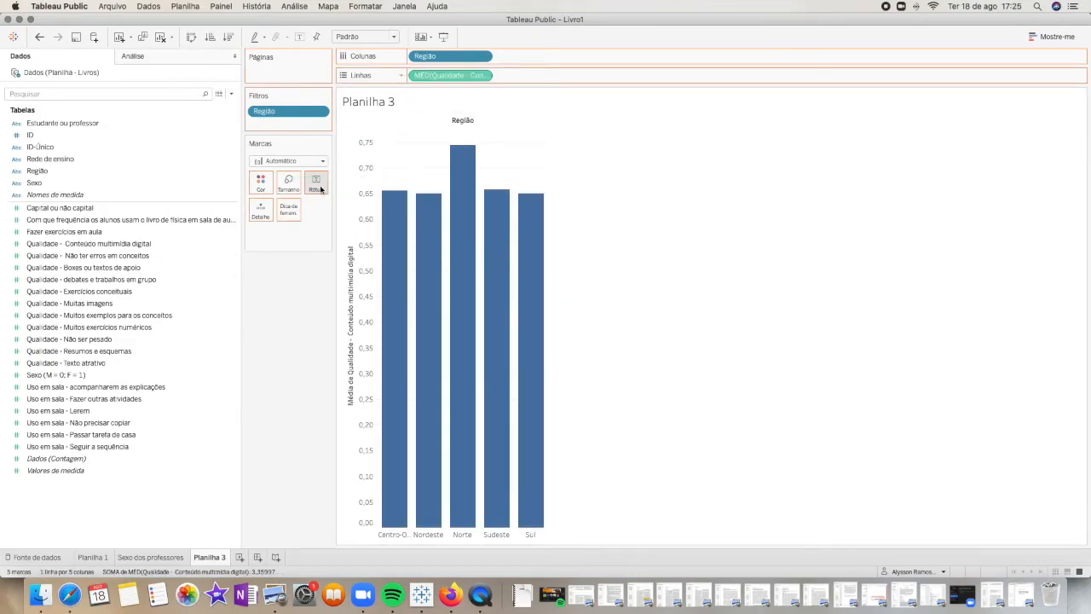
pyautogui.moveTo(466, 151)
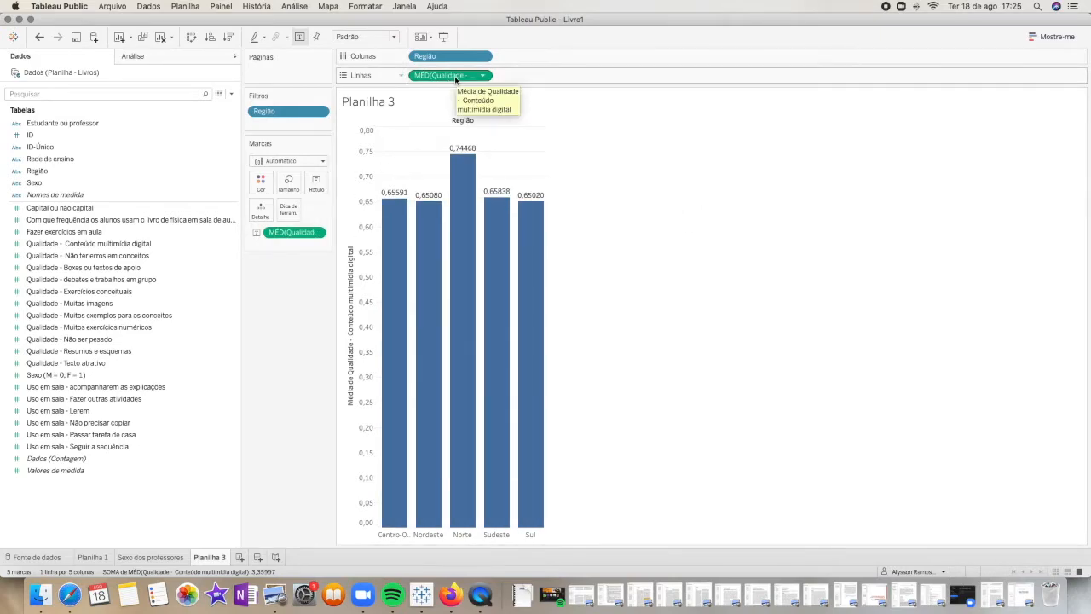
# Rename the "Qualidade - Conteúdo multimídia digital" field as "Conteúdo multimídia digital"
pyautogui.click(157, 245)
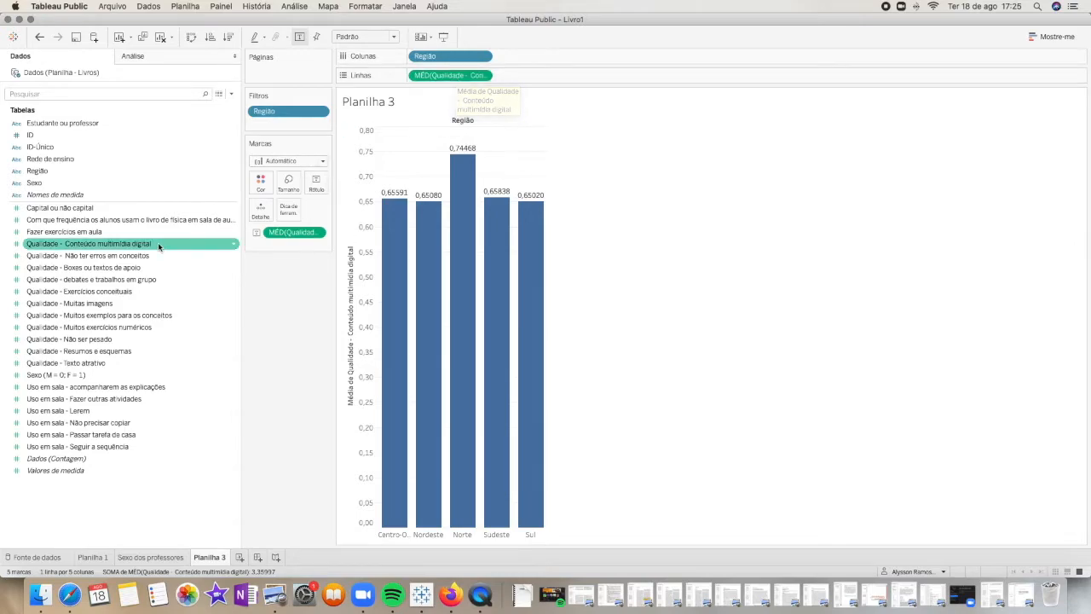
pyautogui.rightClick(158, 245)
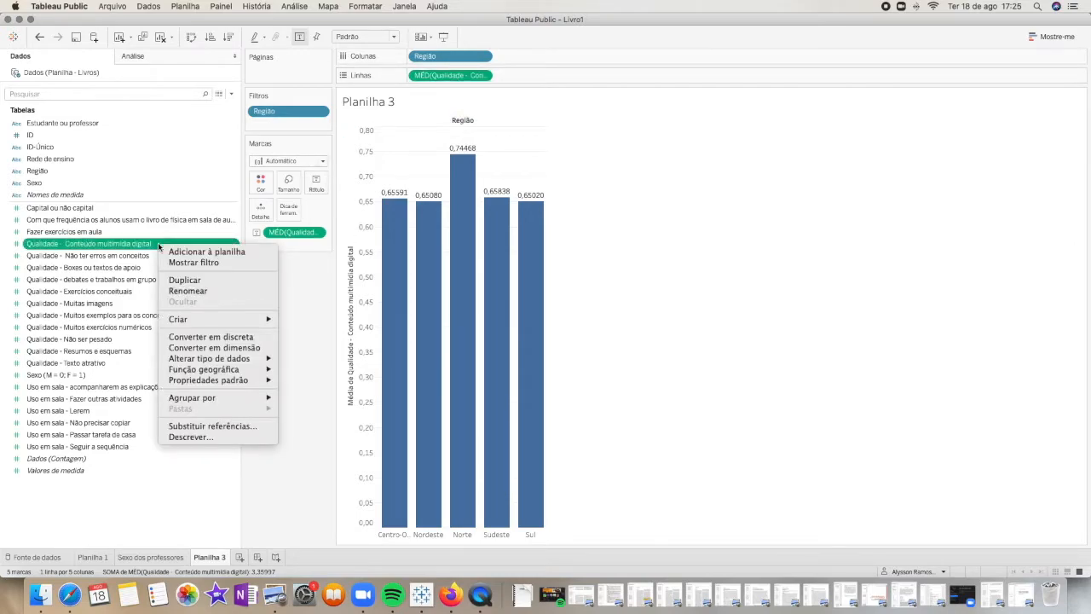
pyautogui.click(187, 291)
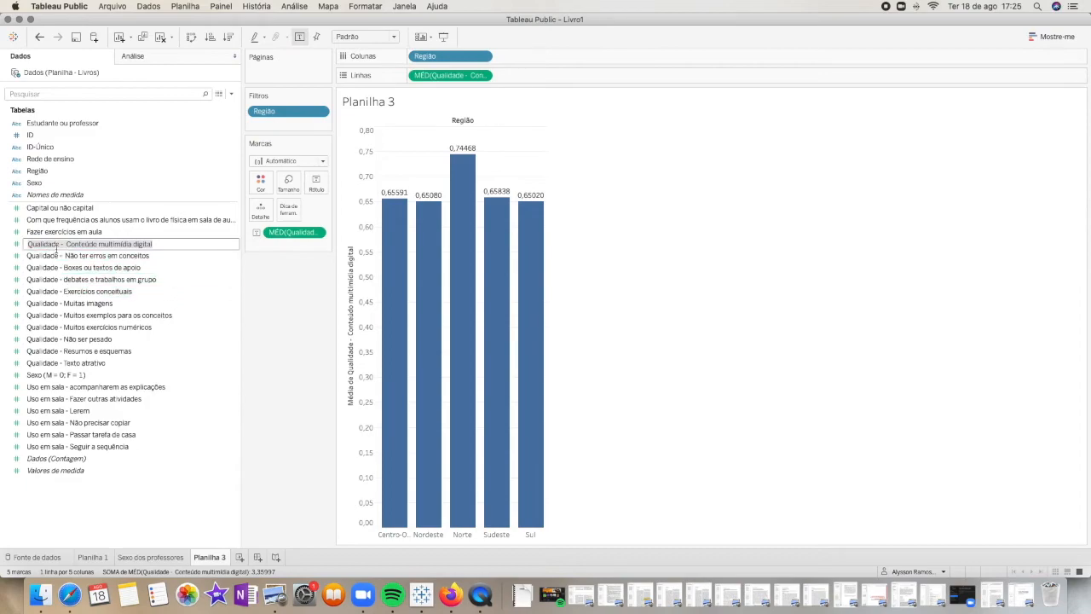
pyautogui.moveTo(64, 244); pyautogui.dragTo(28, 244)
pyautogui.press('BackSpace')
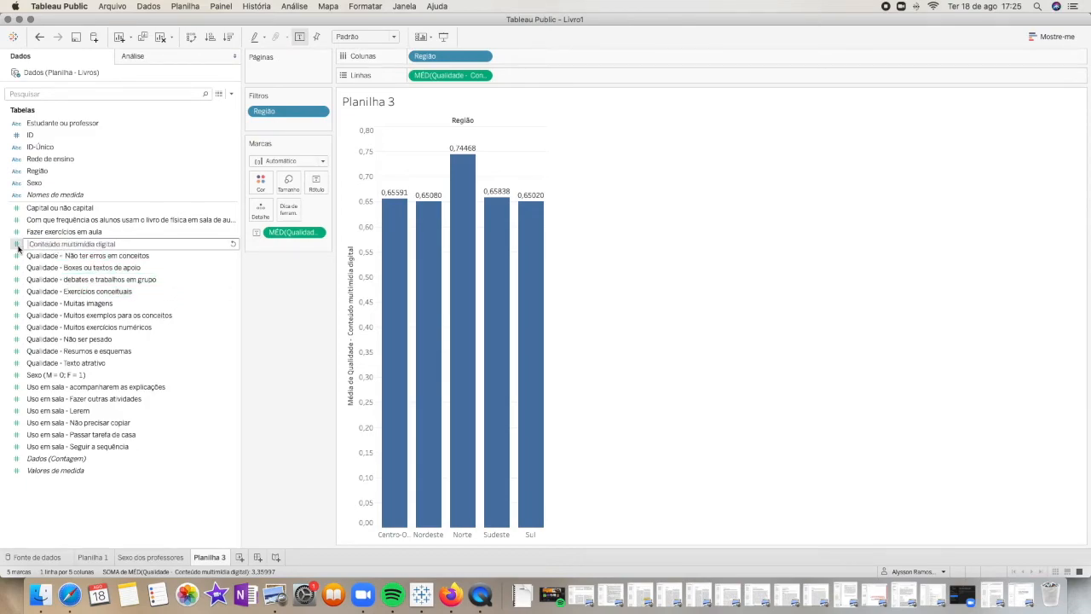
pyautogui.press('Delete')
pyautogui.write('C')
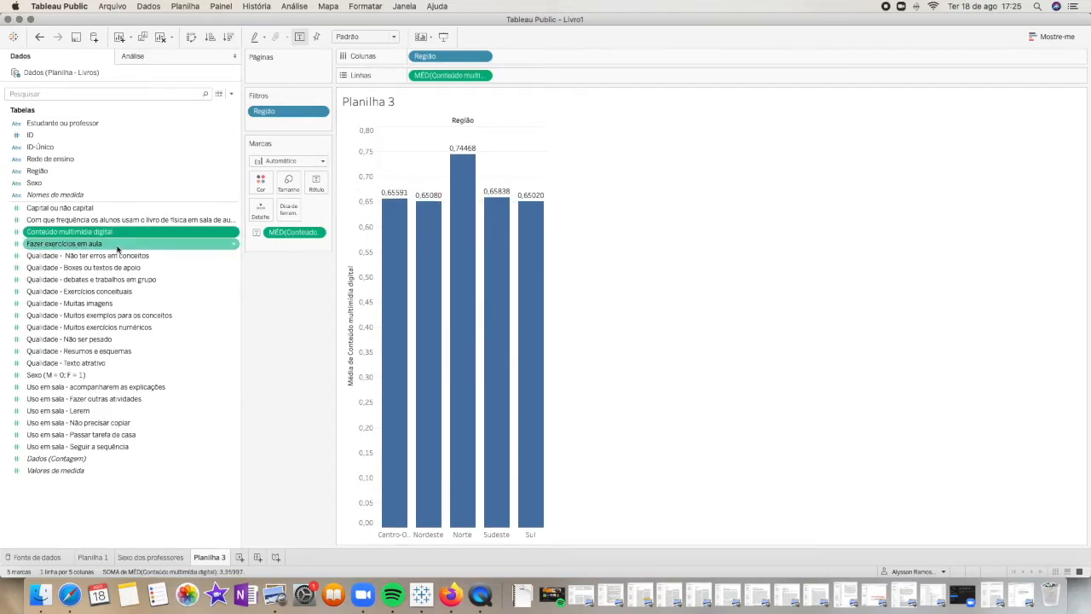
# Set the default number format of "Conteúdo multimídia digital" to percentage with one decimal place
pyautogui.moveTo(456, 155)
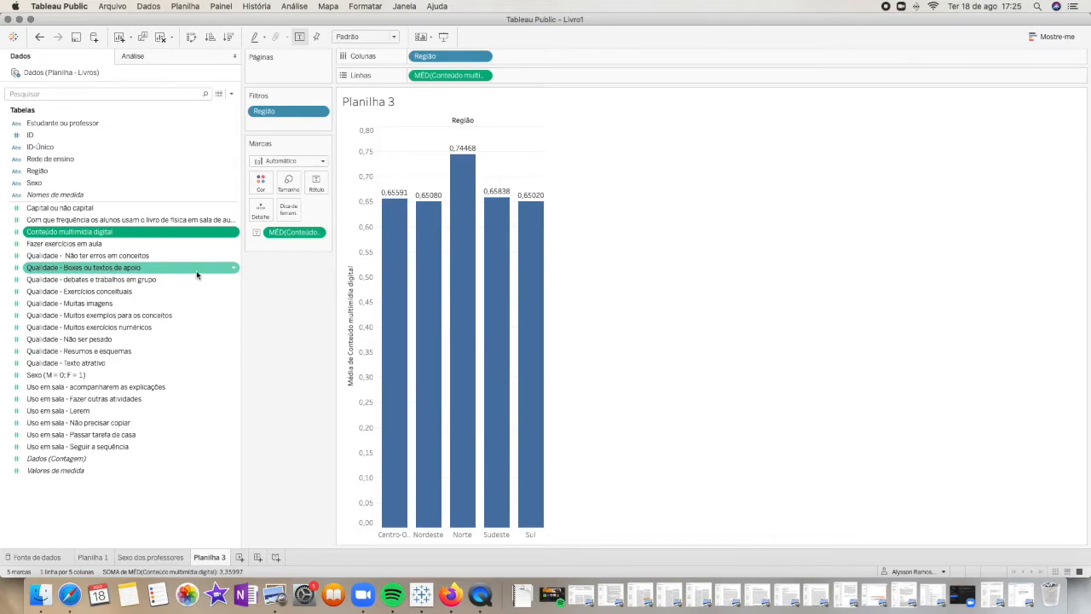
pyautogui.rightClick(155, 235)
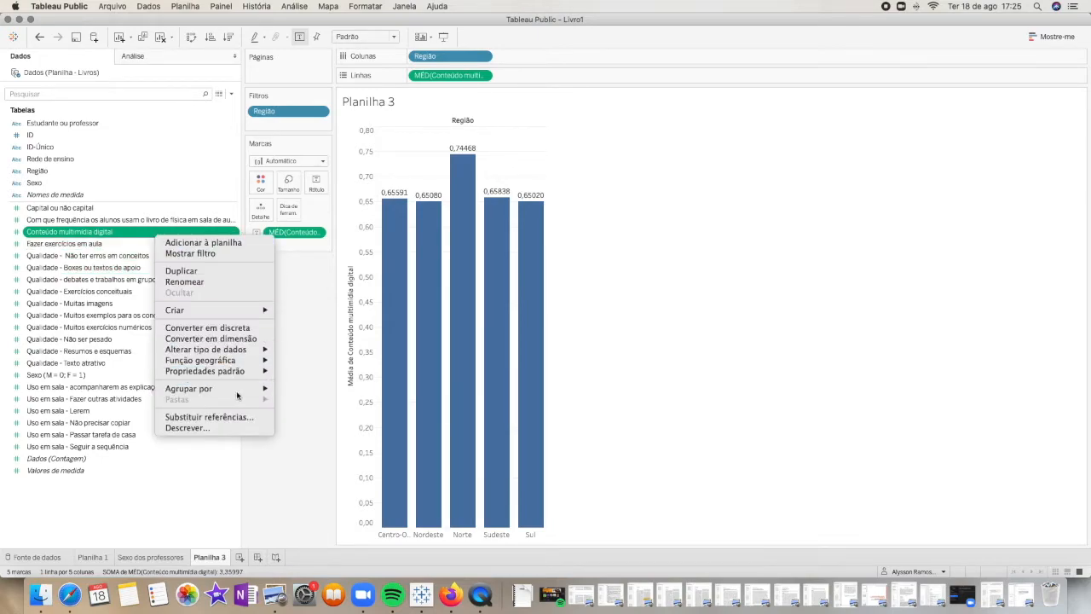
pyautogui.moveTo(238, 372)
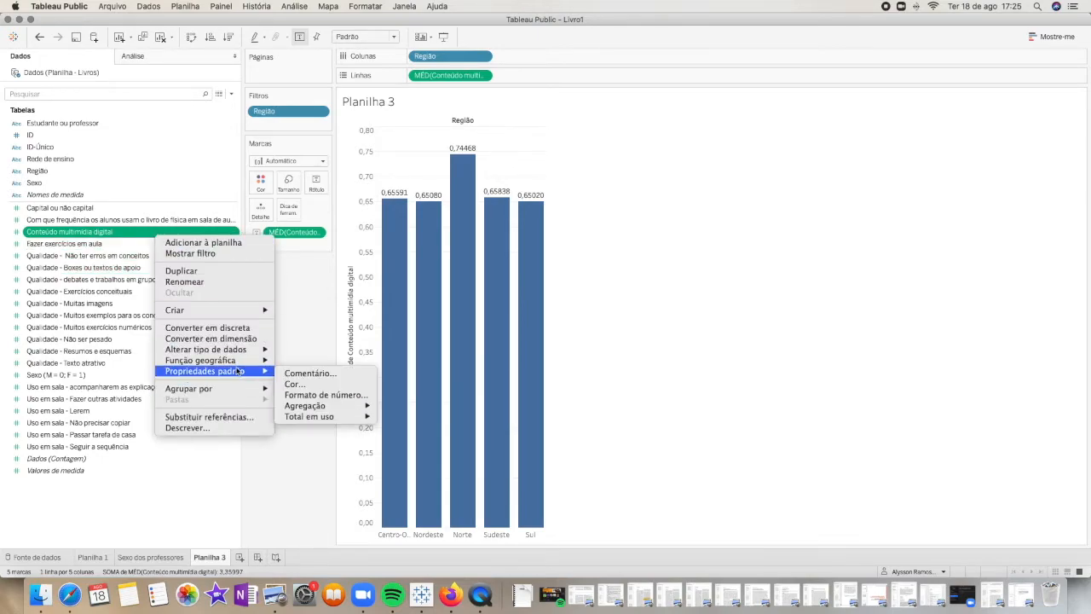
pyautogui.click(325, 396)
pyautogui.click(480, 289)
pyautogui.click(573, 253)
pyautogui.click(647, 375)
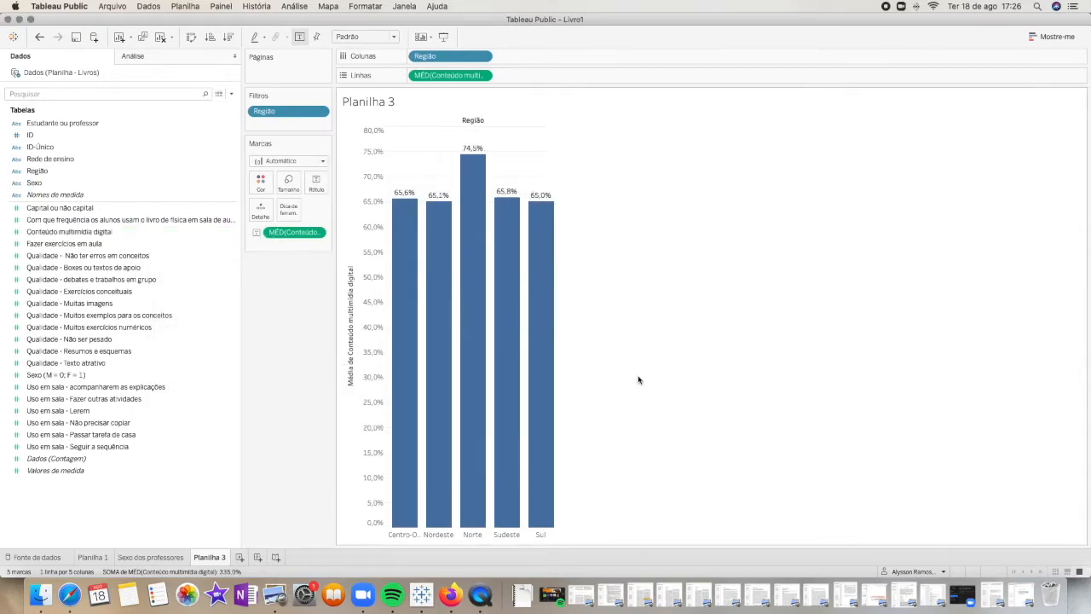
# Replace the sheet title with "Percentual de interesse em conteúdo multimídia"
pyautogui.doubleClick(380, 105)
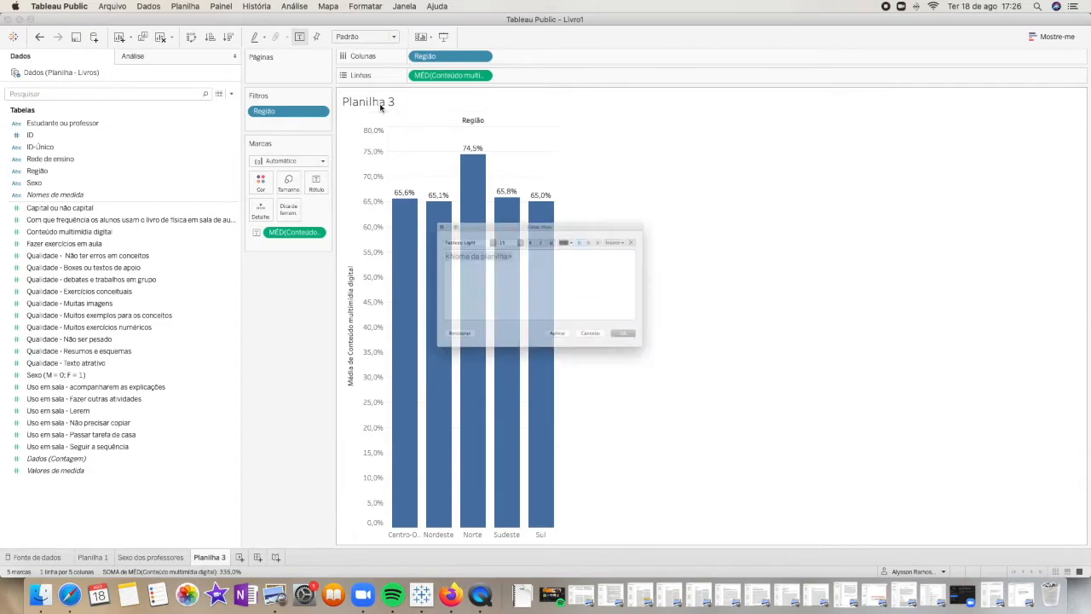
pyautogui.moveTo(537, 247); pyautogui.dragTo(408, 245)
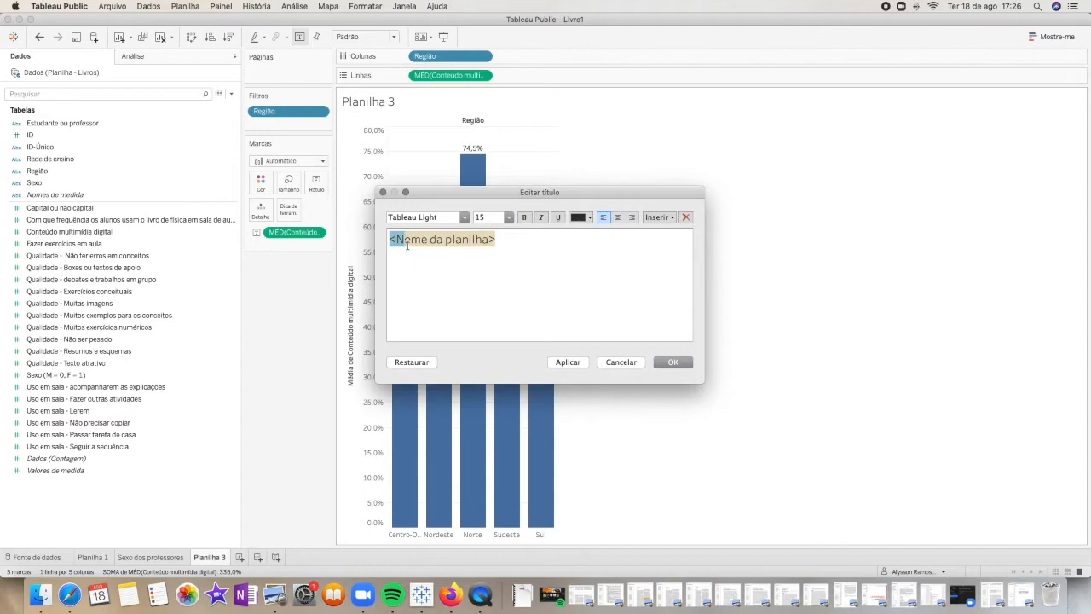
pyautogui.press('BackSpace')
pyautogui.press('BackSpace')
pyautogui.press('BackSpace')
pyautogui.write('Percentual de interesse em conteúdo multim')
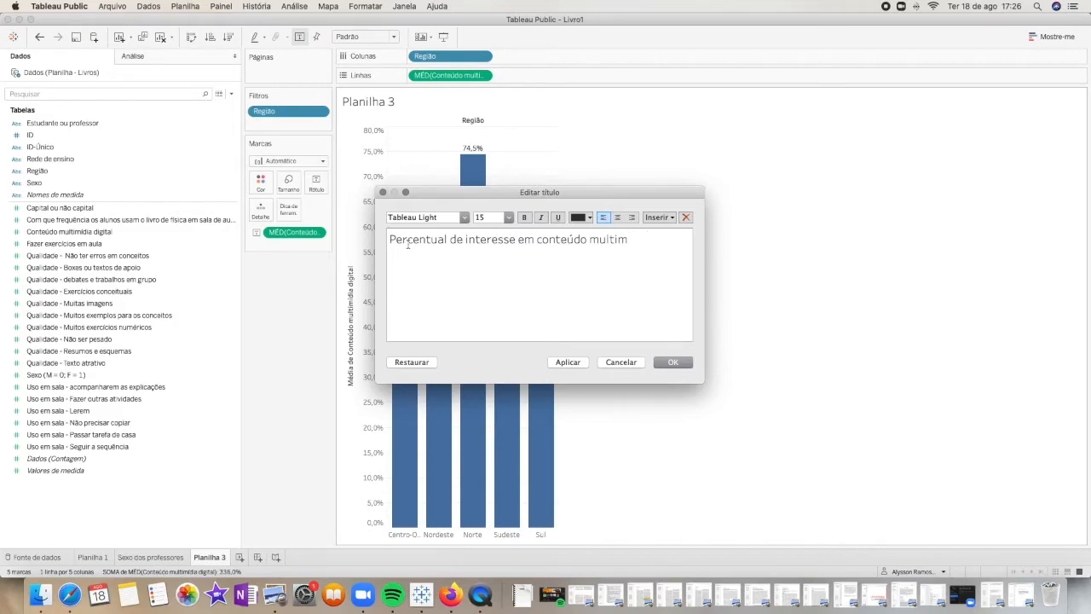
pyautogui.write('ia')
pyautogui.click(668, 364)
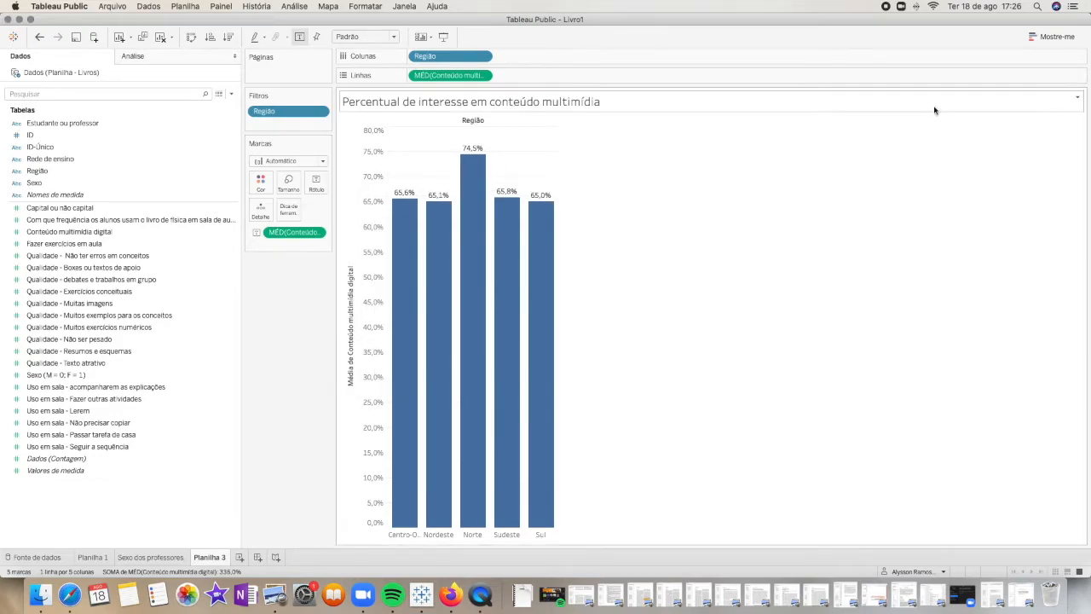
# Filter the region chart by "Estudante ou professor", including both Estudante and Professor
pyautogui.moveTo(90, 130); pyautogui.dragTo(293, 130)
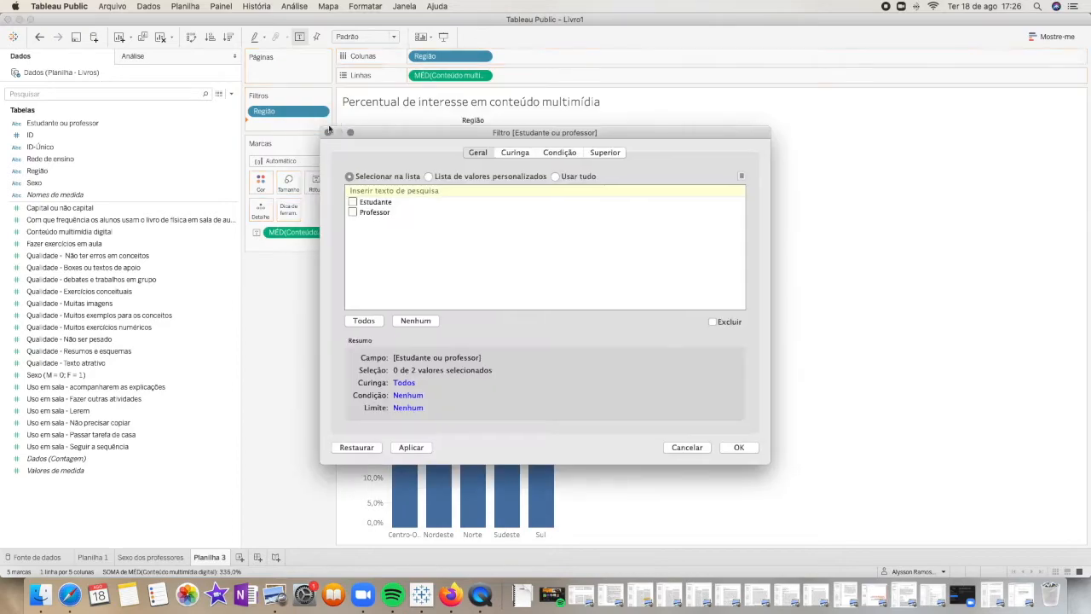
pyautogui.click(353, 213)
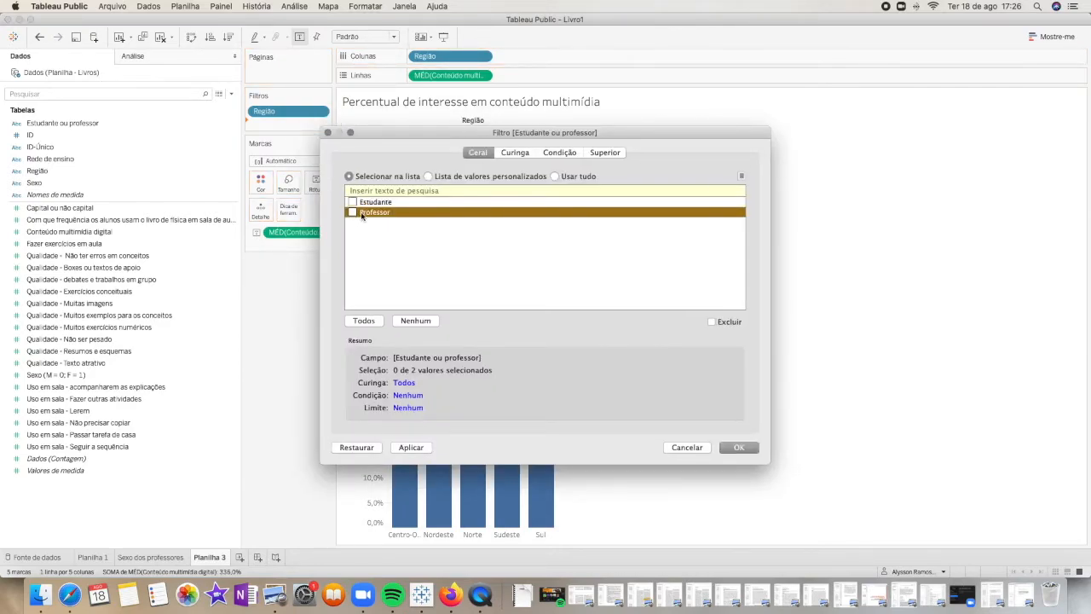
pyautogui.click(352, 202)
pyautogui.click(733, 451)
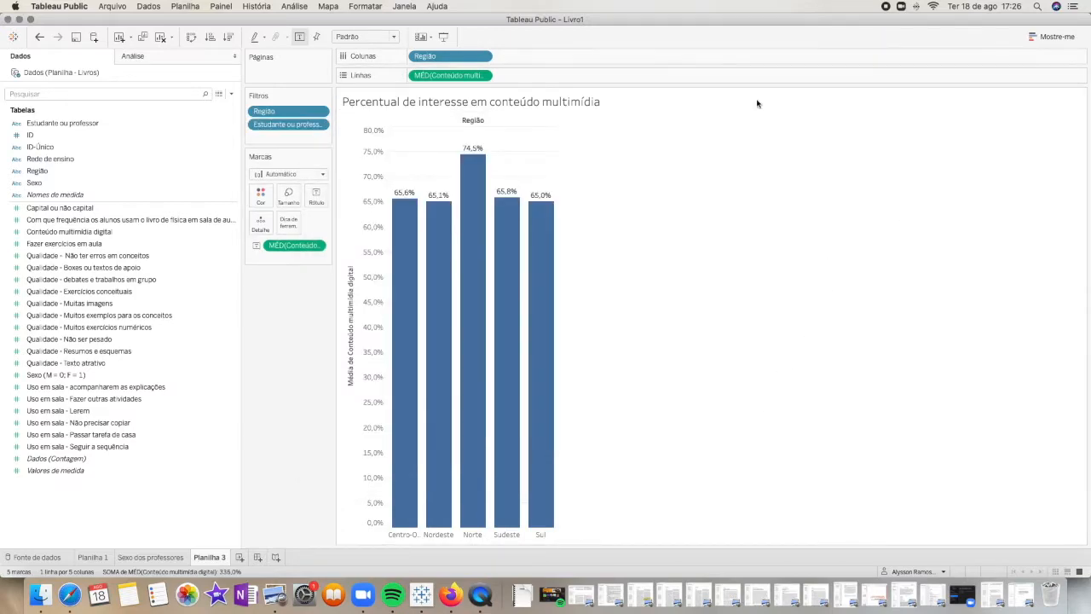
# Show the "Estudante ou professor" filter control beside the chart
pyautogui.click(319, 126)
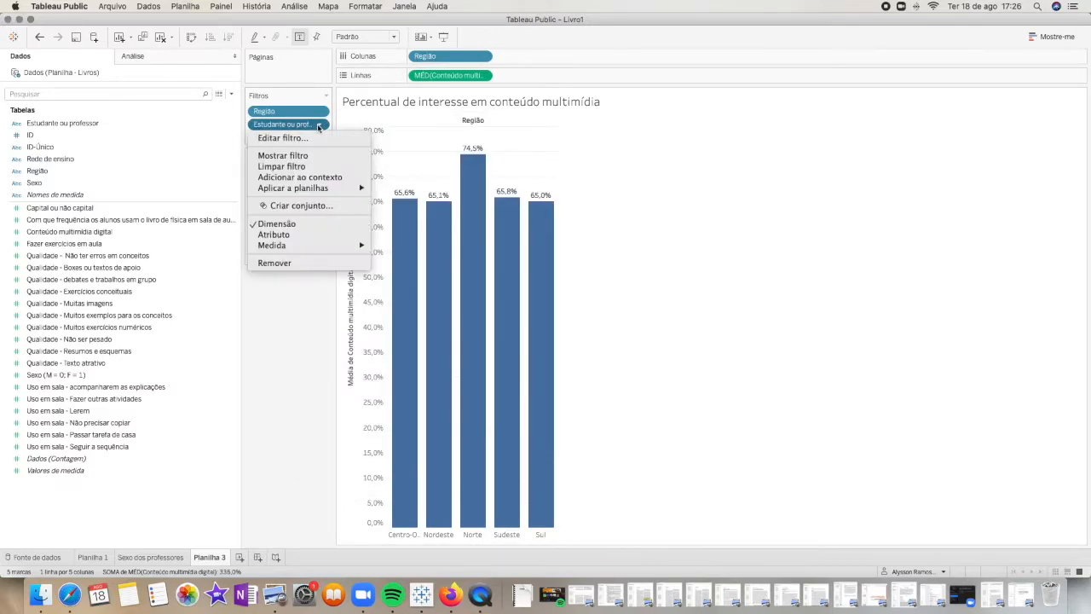
pyautogui.click(282, 155)
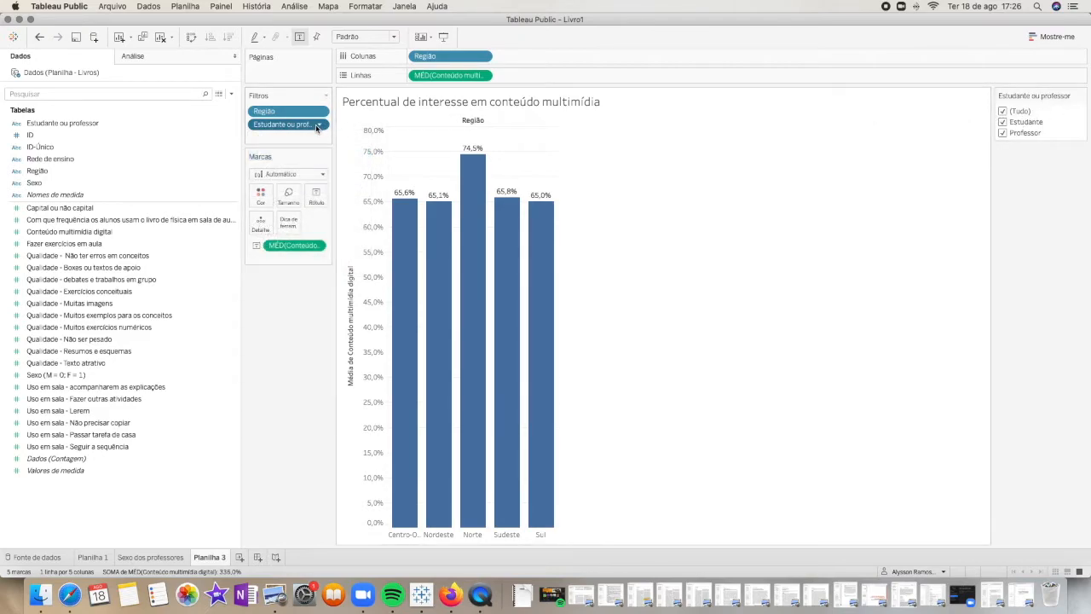
pyautogui.click(318, 125)
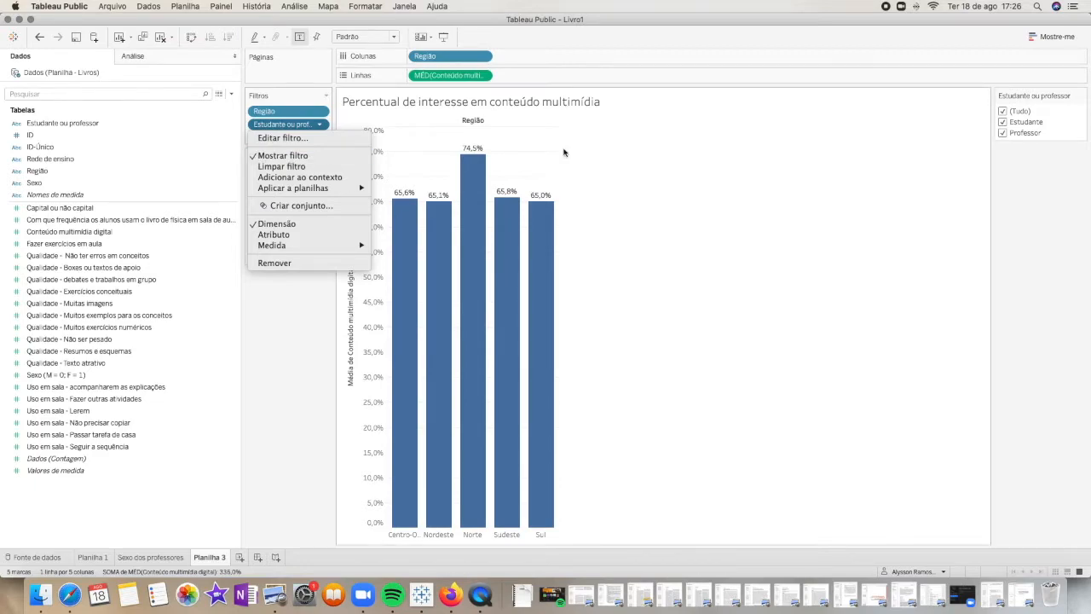
pyautogui.click(1057, 119)
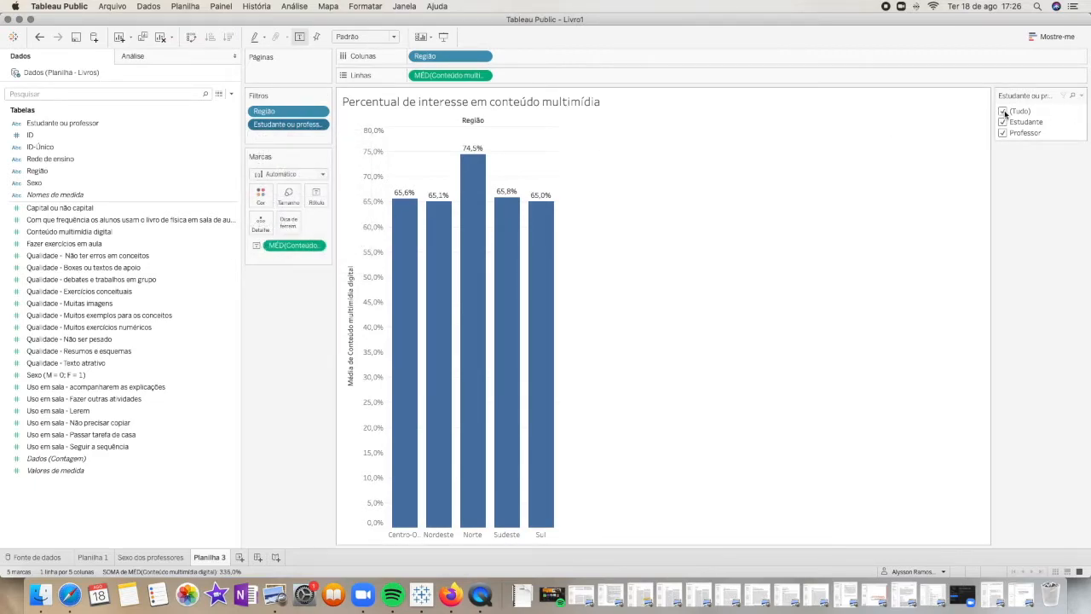
# Try the (Tudo) option off and on, and change the "Estudante ou professor" filter control to a single-value list
pyautogui.click(1003, 111)
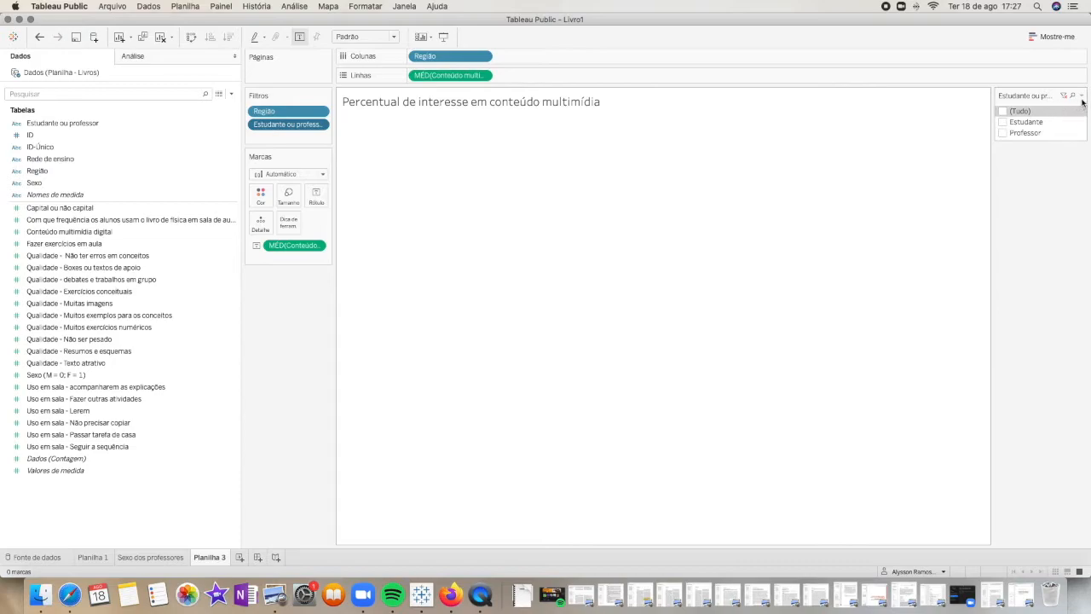
pyautogui.click(1014, 110)
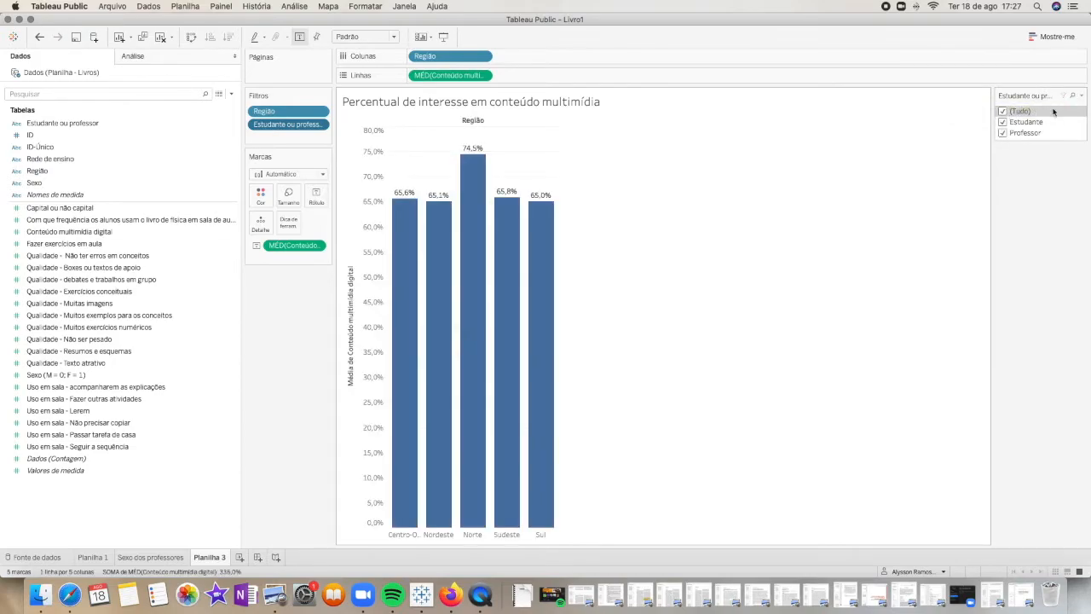
pyautogui.click(1080, 96)
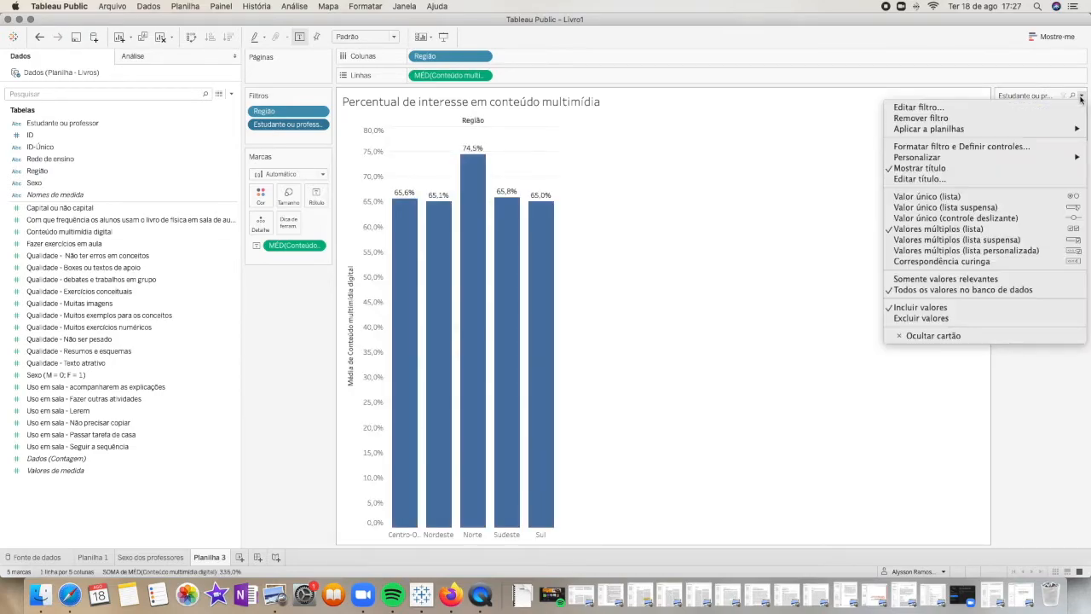
pyautogui.click(1028, 196)
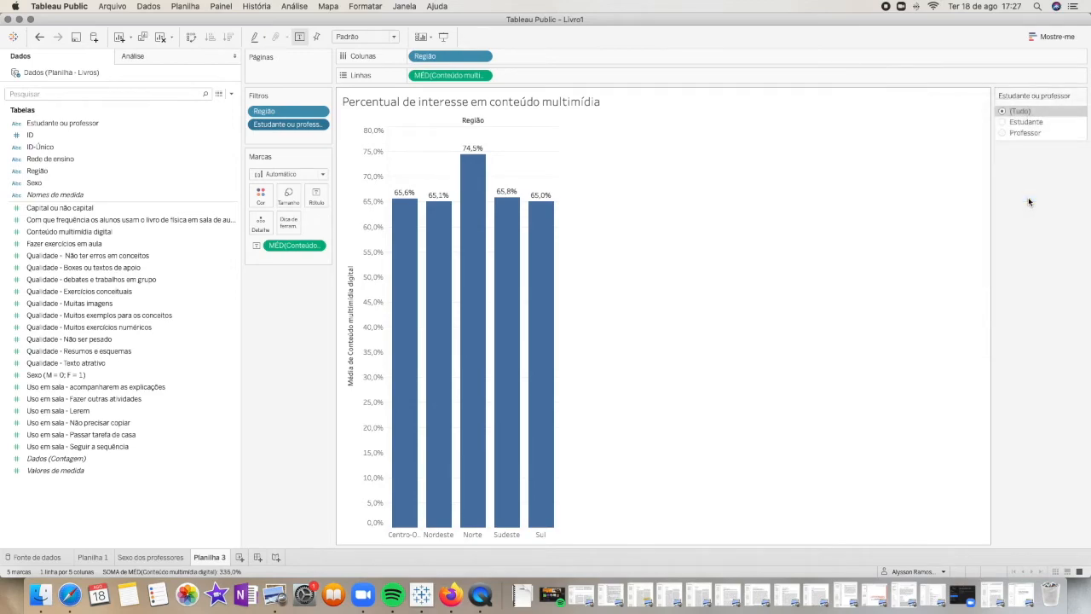
# Compare the regional bars for Estudante, Professor and (Tudo) using the filter control
pyautogui.click(1004, 124)
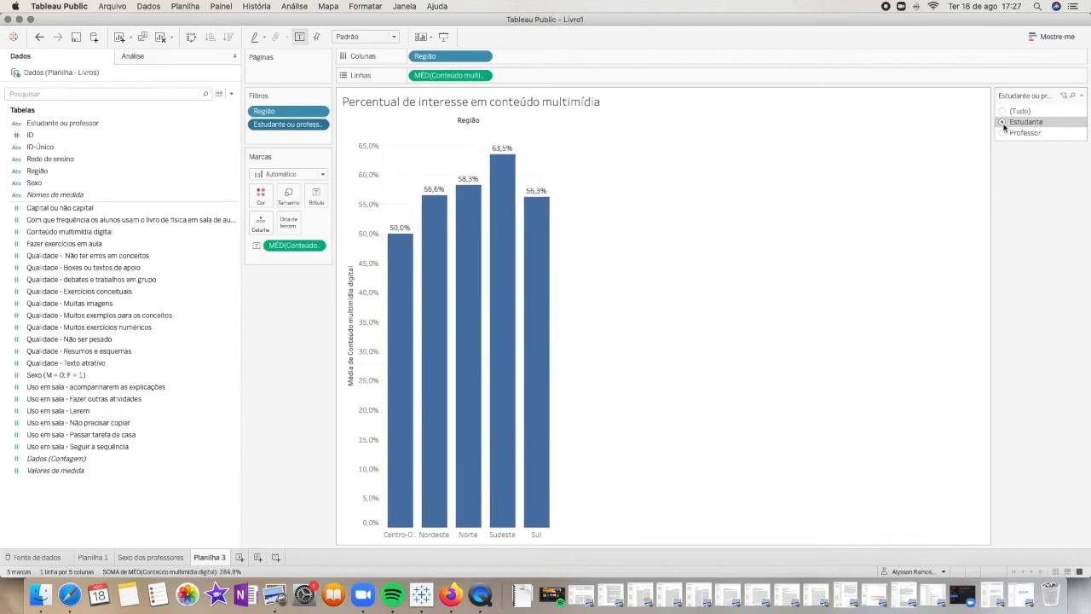
pyautogui.moveTo(481, 294)
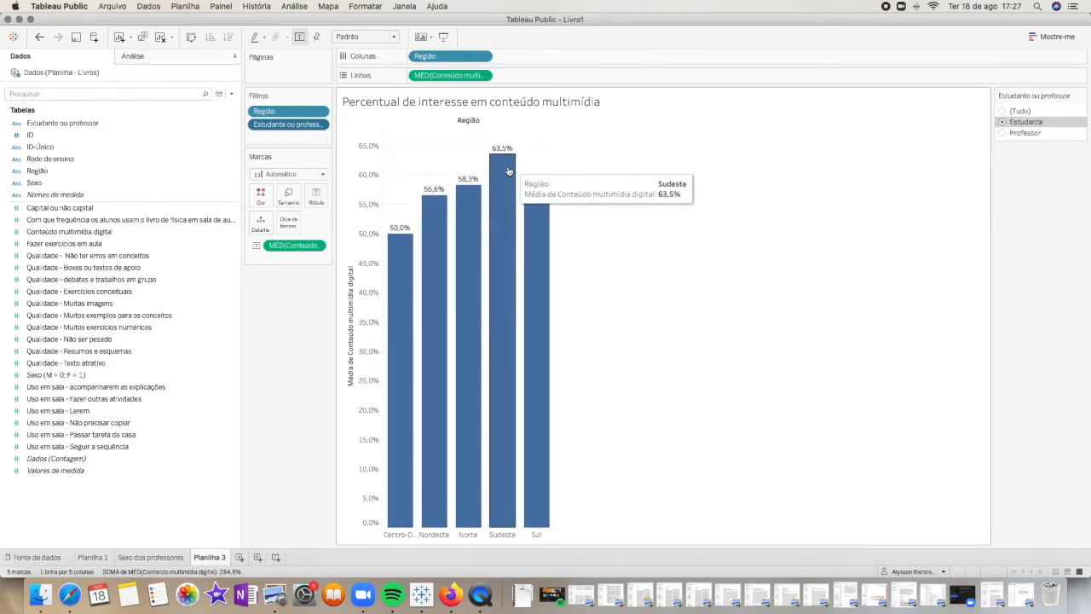
pyautogui.moveTo(401, 288)
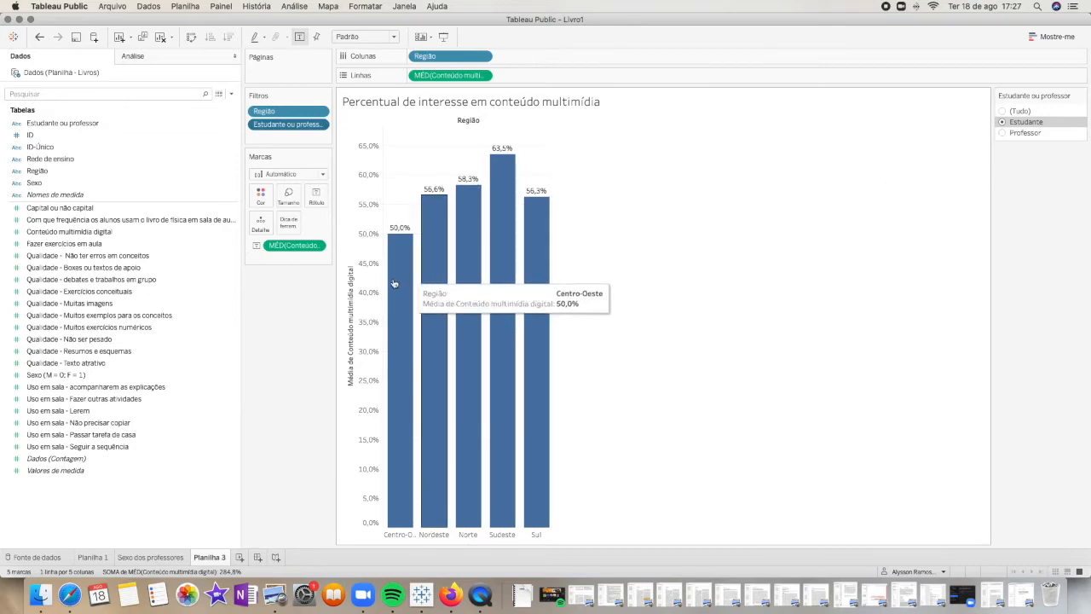
pyautogui.click(1004, 134)
pyautogui.moveTo(523, 210)
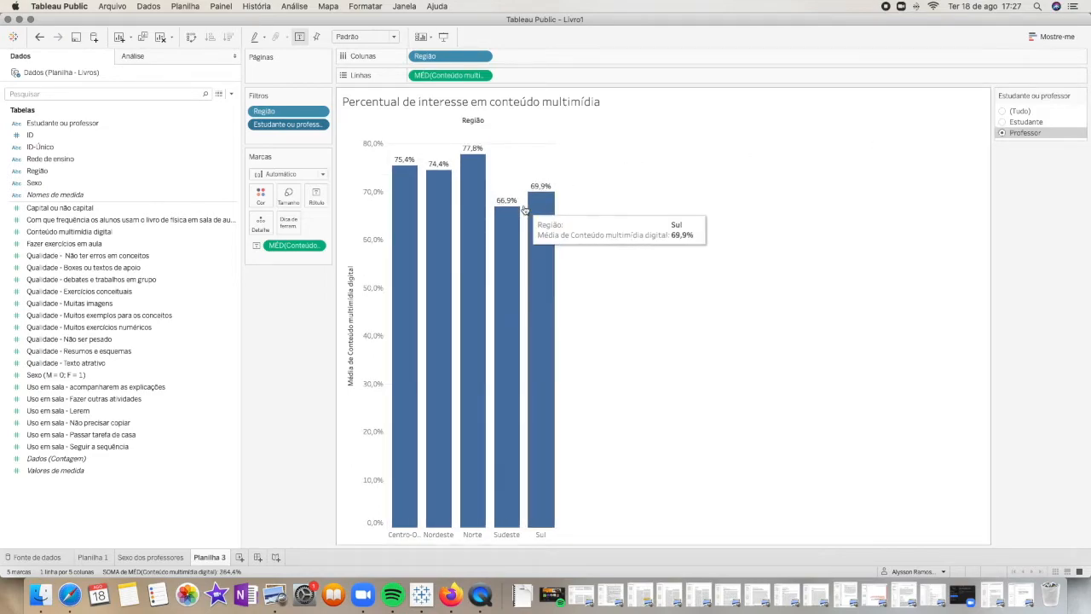
pyautogui.moveTo(522, 246)
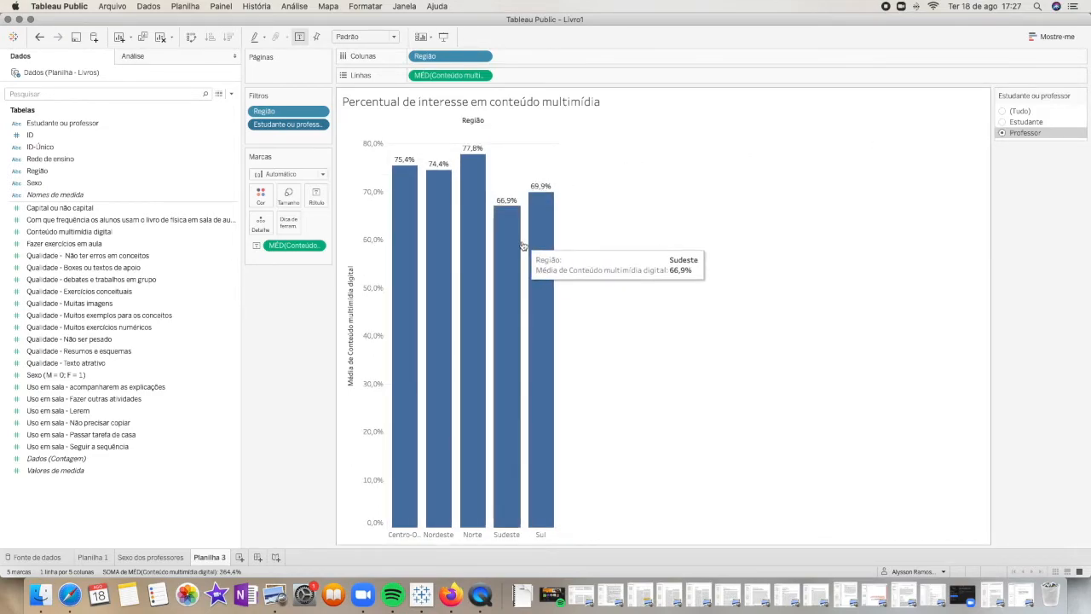
pyautogui.click(1004, 112)
pyautogui.moveTo(469, 163)
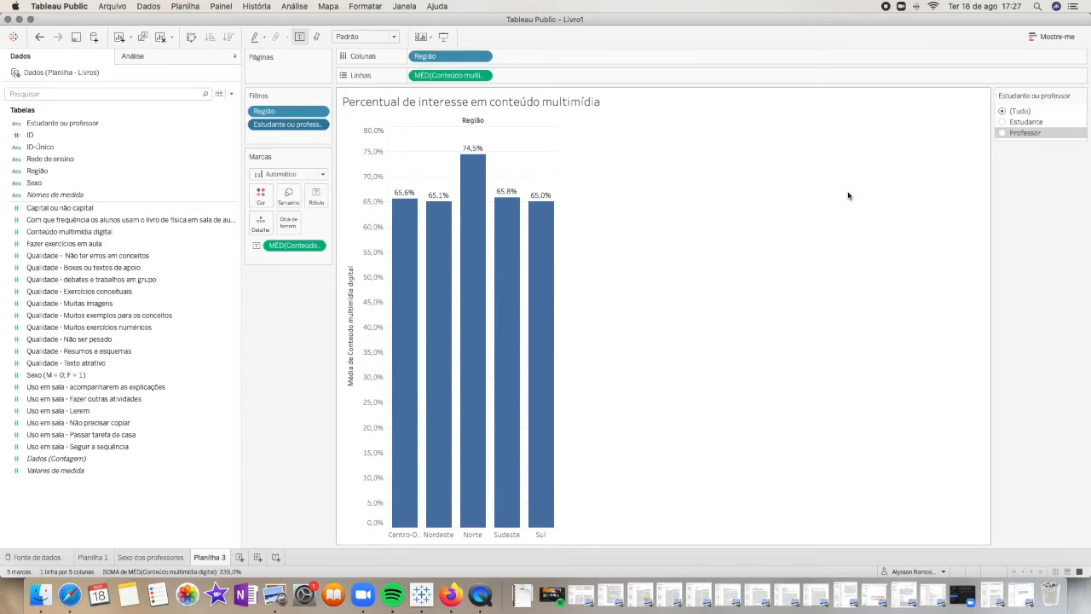
# Switch the filter again through Estudante, Professor and (Tudo), leaving the chart filtered to Estudante
pyautogui.click(1002, 123)
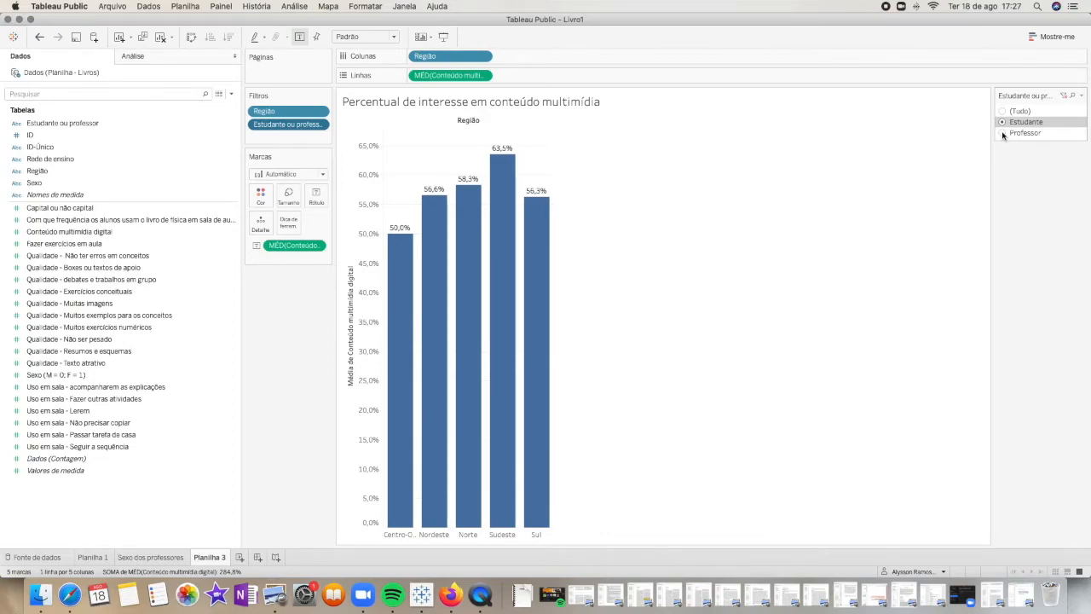
pyautogui.click(1003, 133)
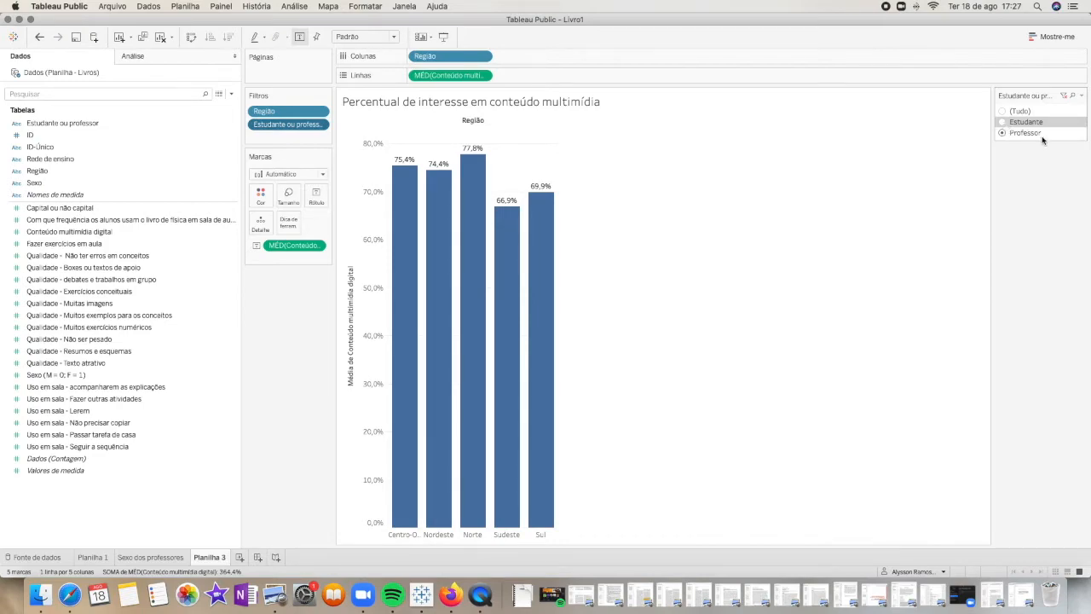
pyautogui.click(1005, 123)
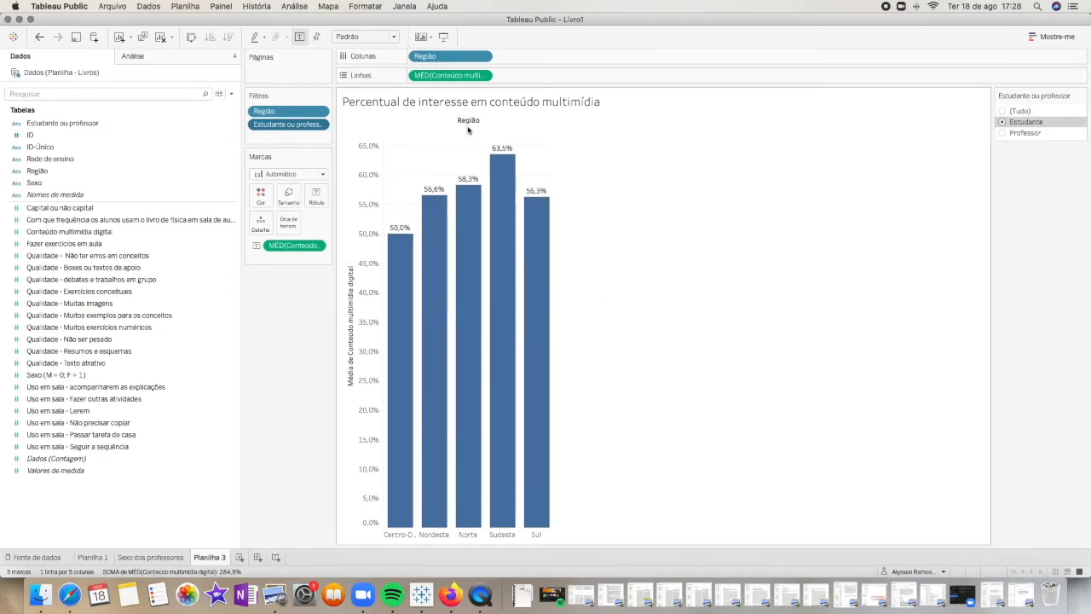
pyautogui.click(1002, 112)
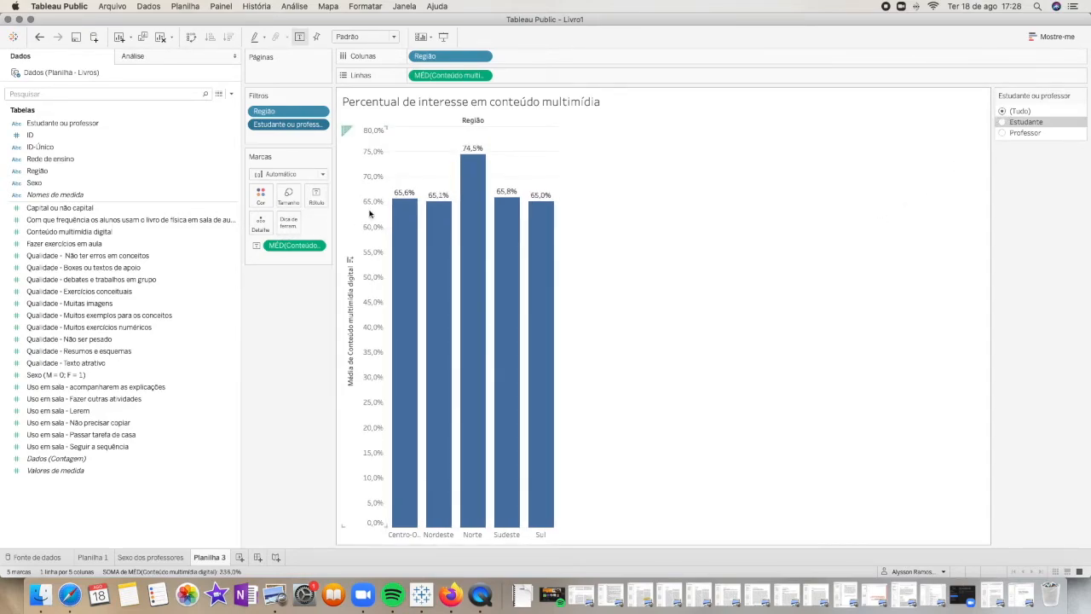
pyautogui.click(1002, 123)
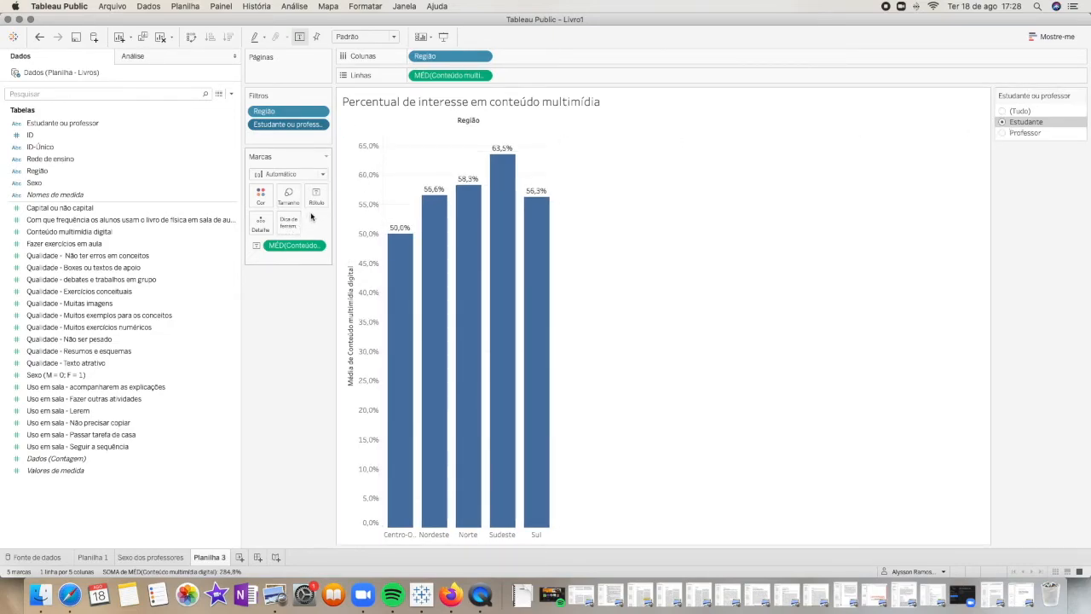
pyautogui.rightClick(551, 174)
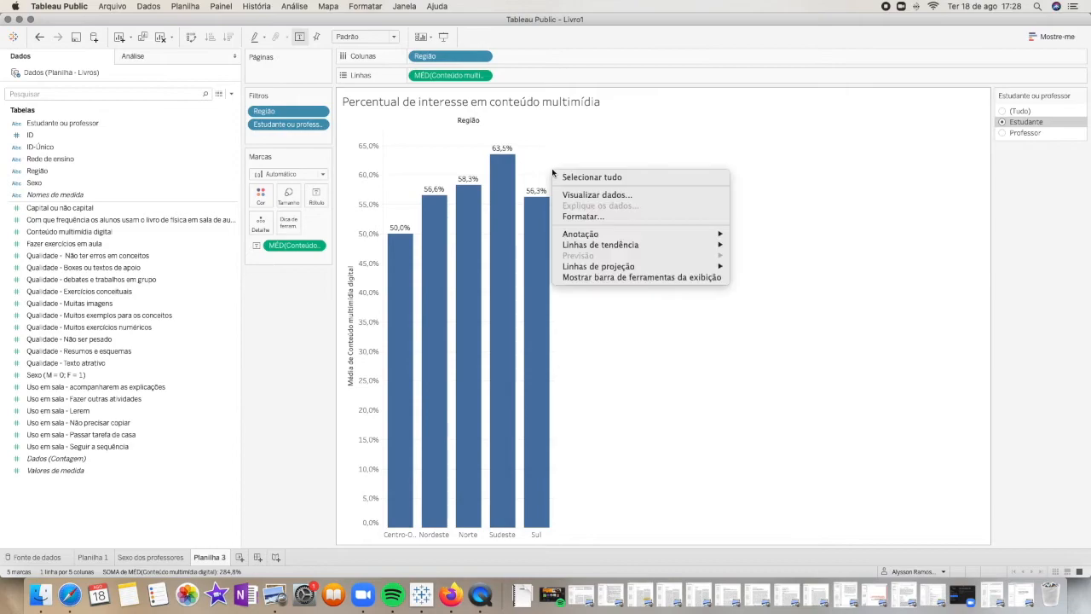
pyautogui.moveTo(701, 235)
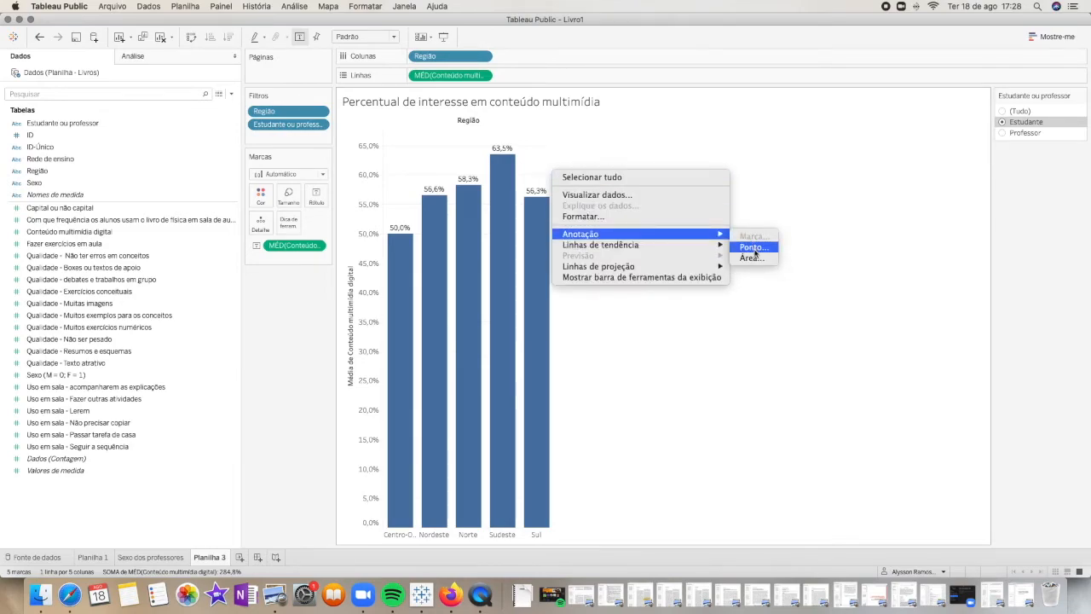
pyautogui.click(509, 175)
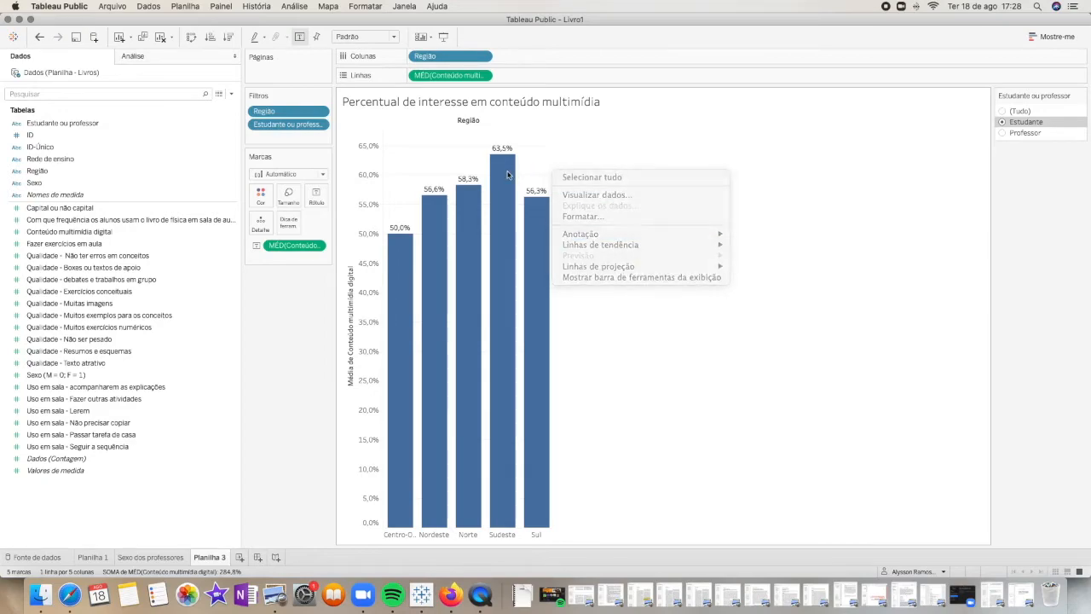
pyautogui.rightClick(503, 174)
pyautogui.moveTo(631, 258)
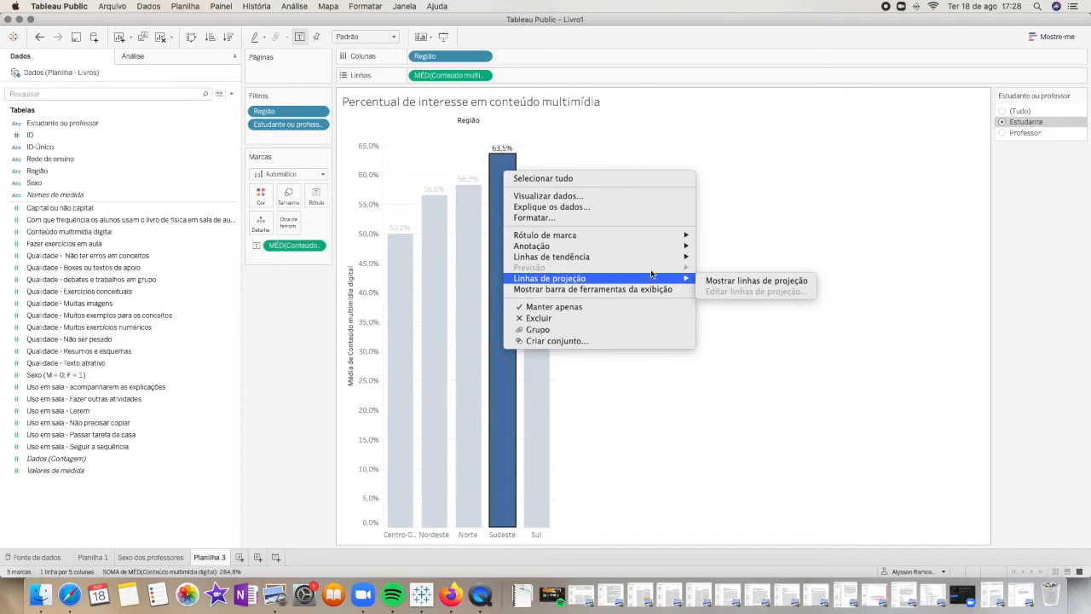
pyautogui.click(607, 153)
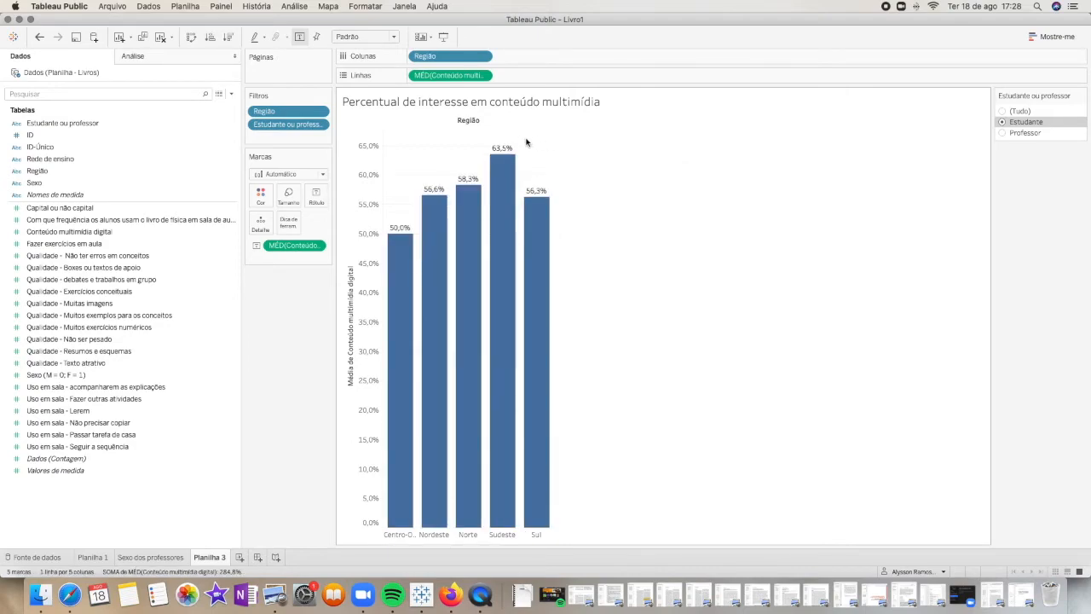
# Add an area annotation near the Sudeste bar reading "Por que estudantes do sudeste são tão interessado em conteúdo multimídia?"
pyautogui.rightClick(526, 140)
pyautogui.moveTo(622, 205)
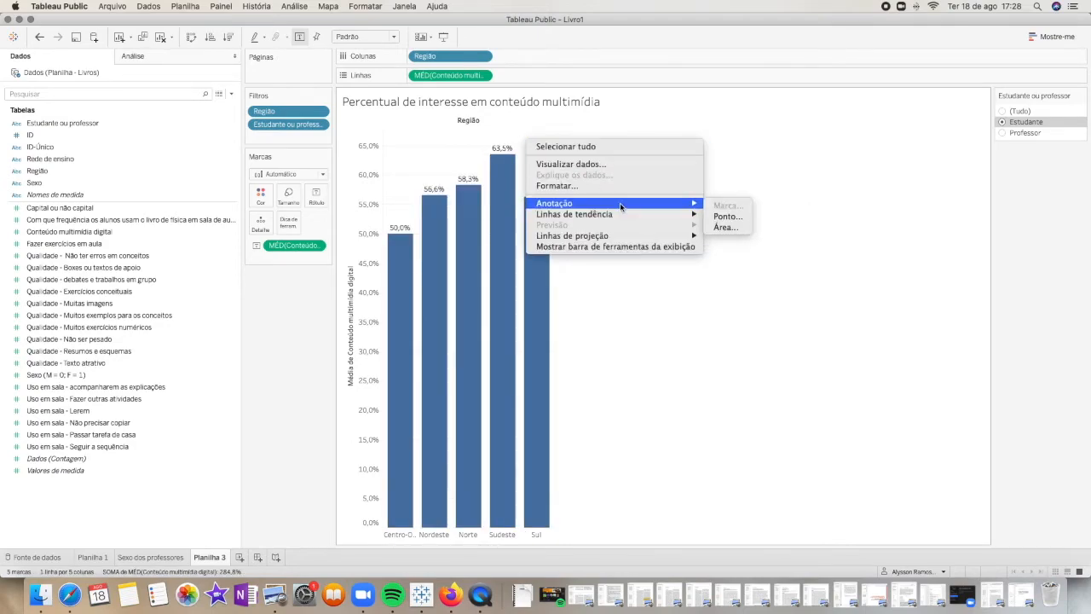
pyautogui.click(728, 228)
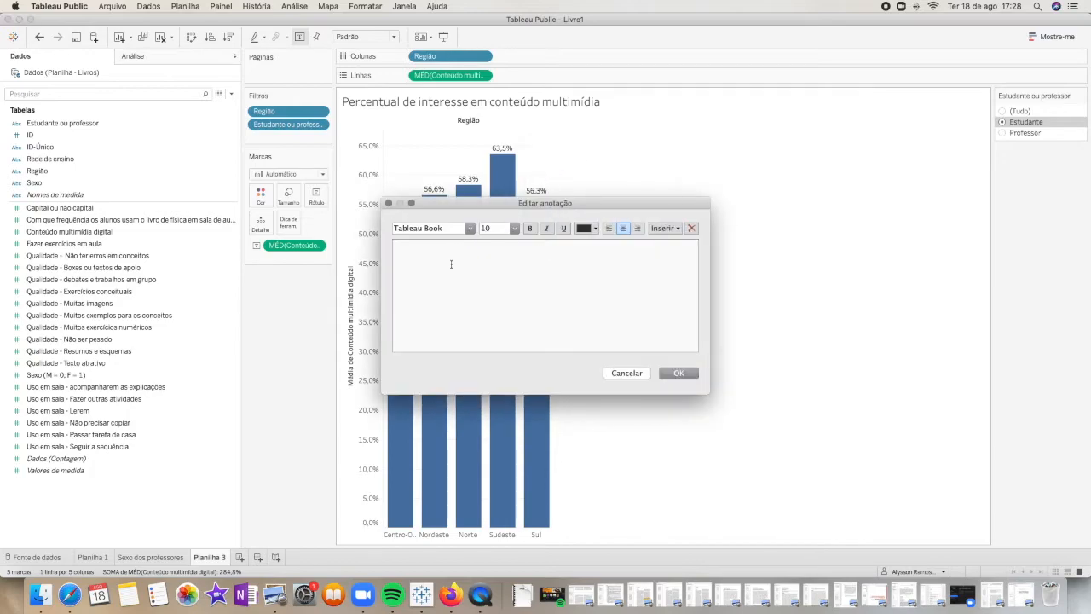
pyautogui.write('Por que estudantes do sudeste são tão interessado em conte')
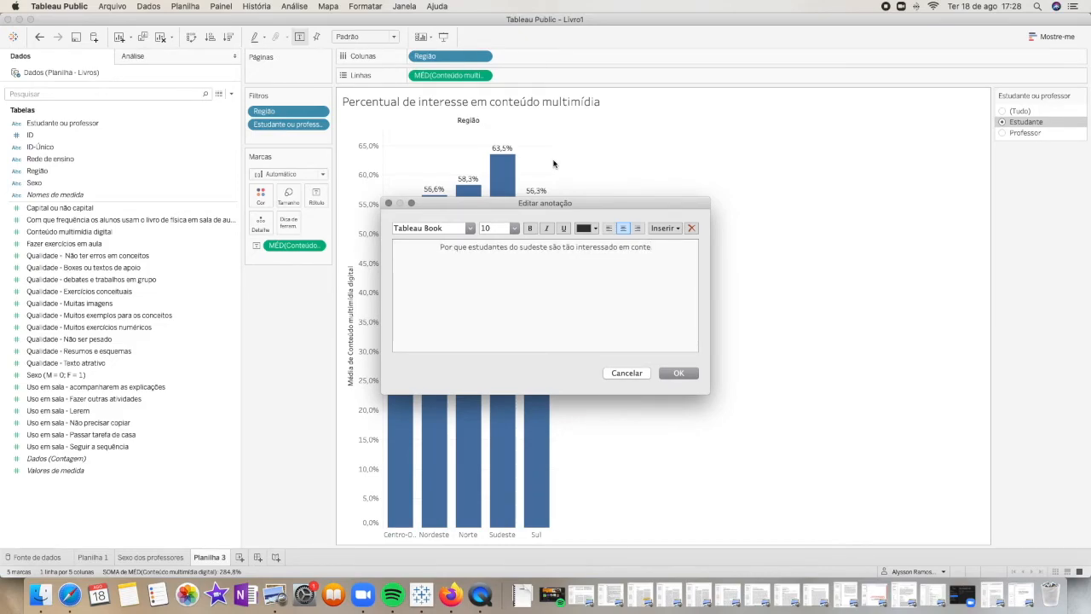
pyautogui.write(' údo mult')
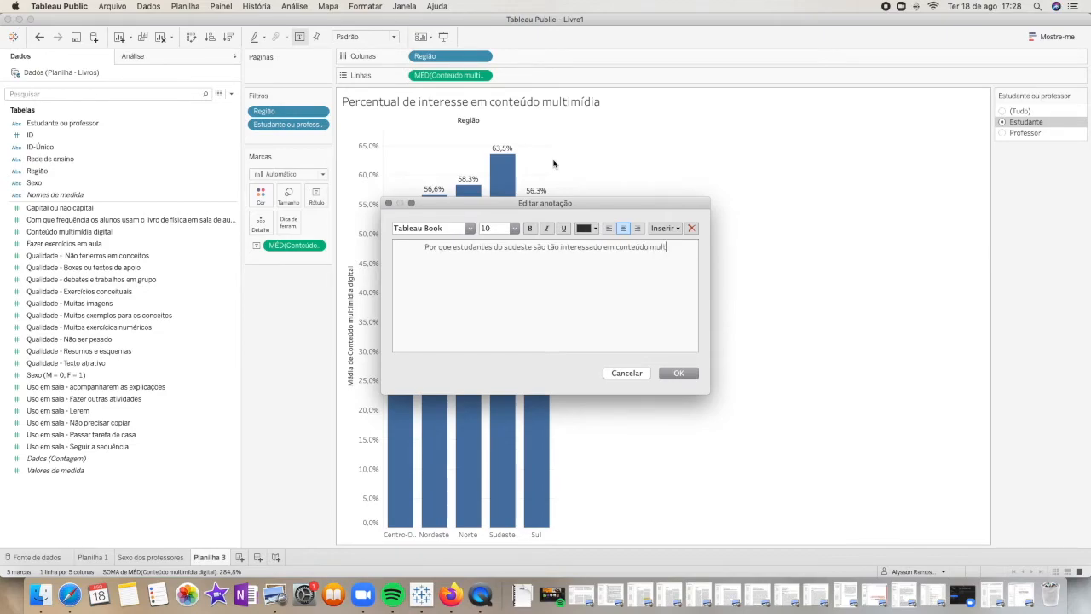
pyautogui.write('imídia')
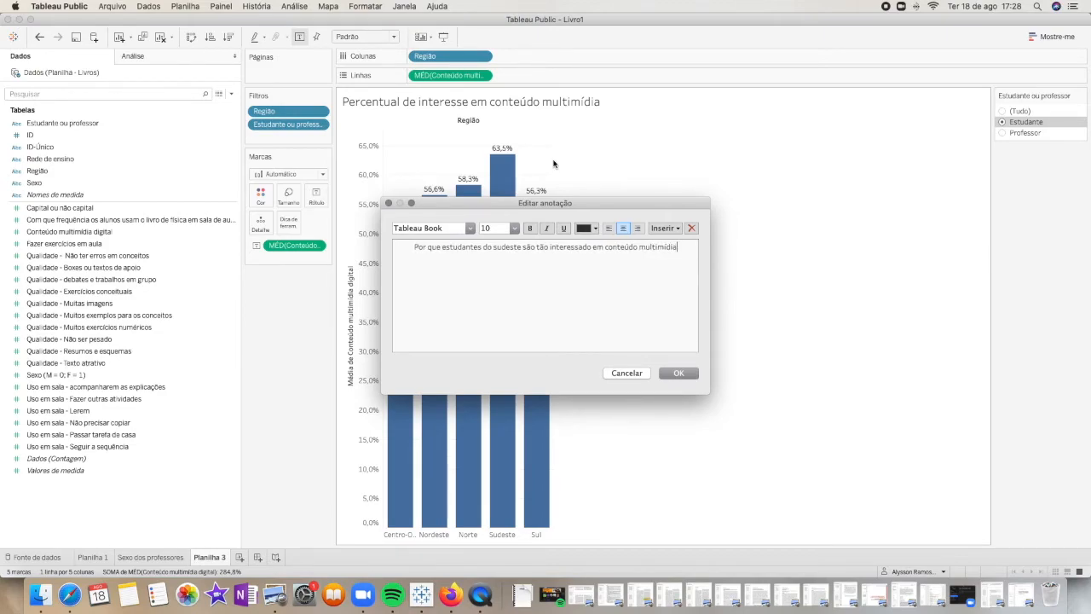
pyautogui.write('?')
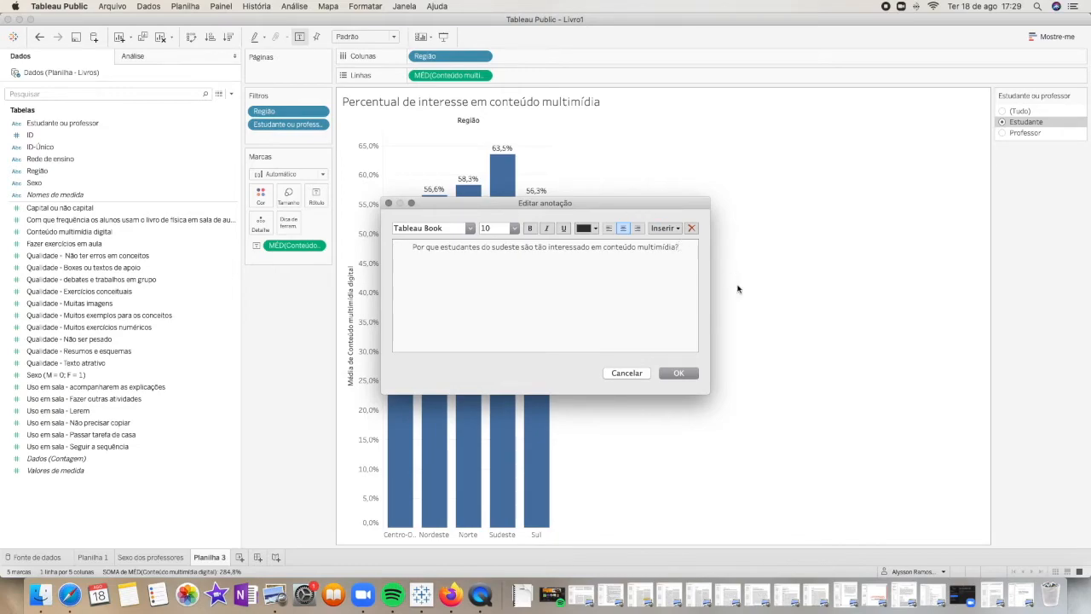
pyautogui.click(688, 375)
# Move the annotation onto the middle of the Sudeste bar and heighten its box to fit the whole text
pyautogui.click(516, 171)
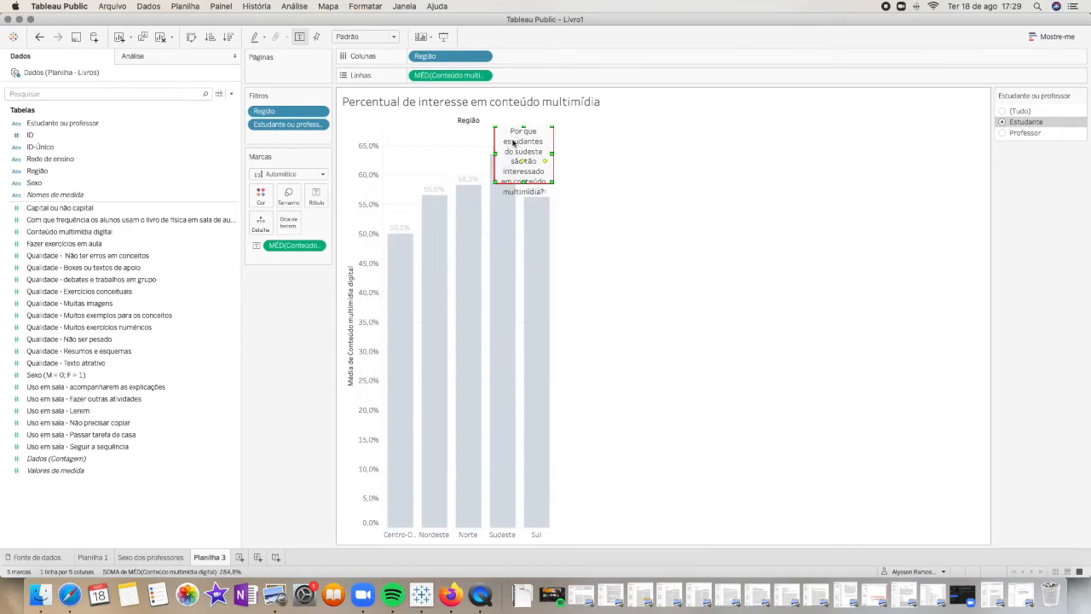
pyautogui.moveTo(517, 230); pyautogui.dragTo(501, 240)
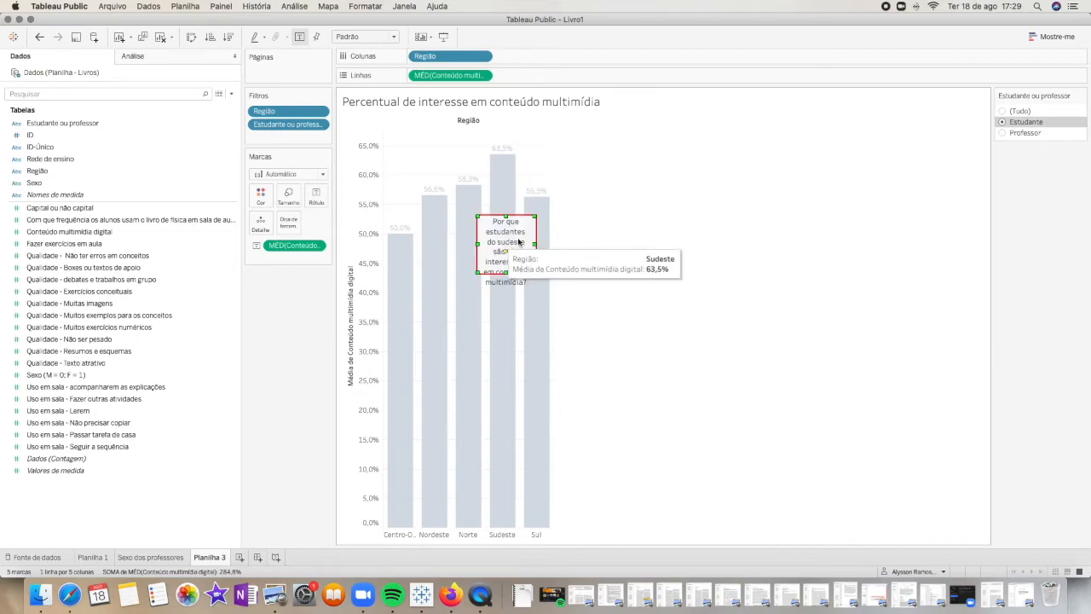
pyautogui.click(509, 242)
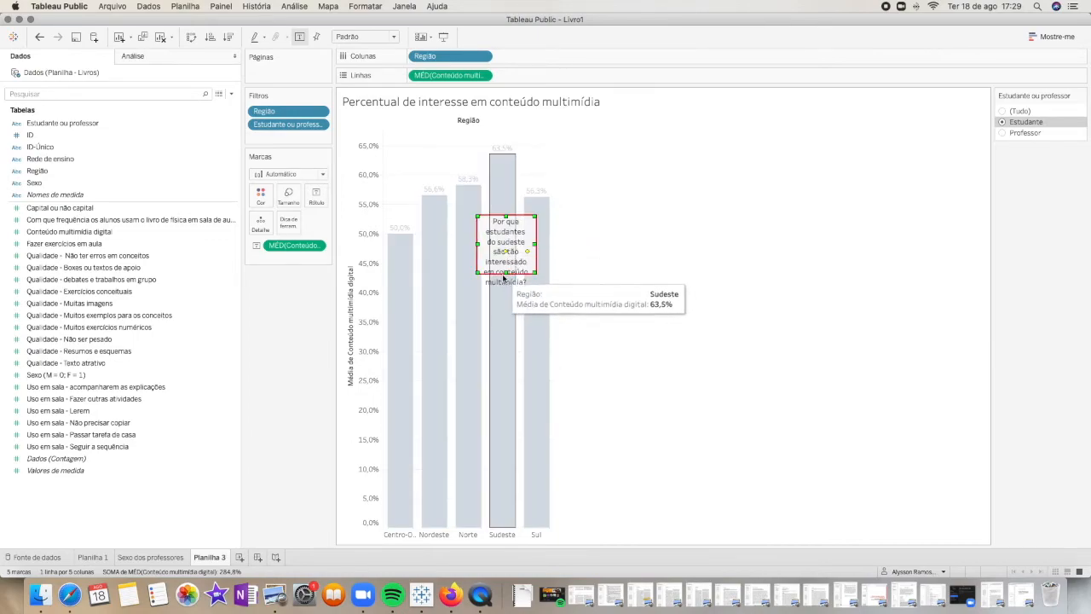
pyautogui.moveTo(504, 296); pyautogui.dragTo(504, 296)
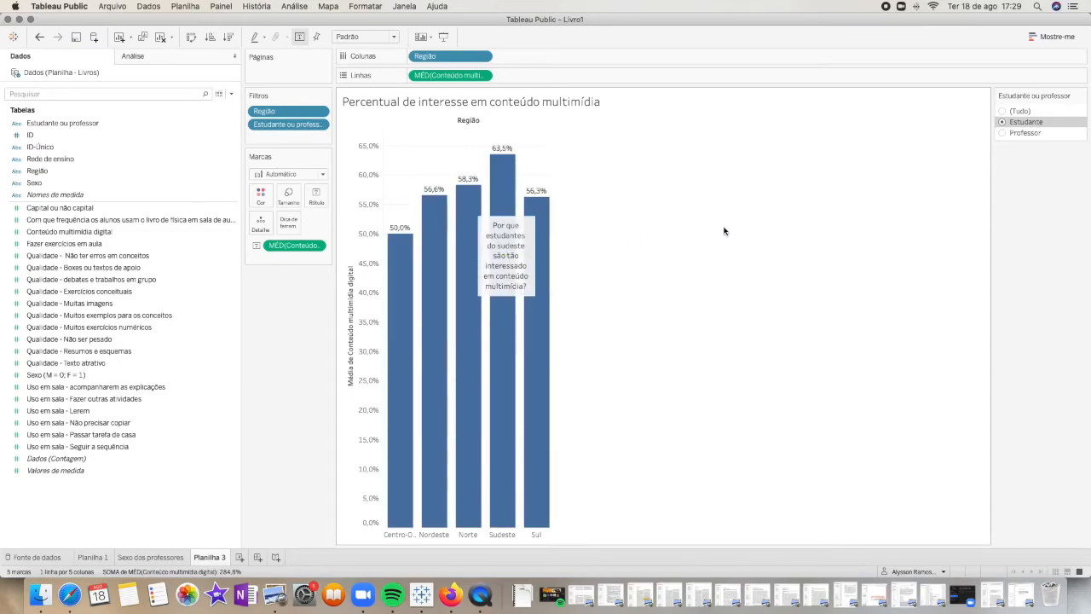
# Create a dashboard with Planilha 1 placed above Planilha 3
pyautogui.click(259, 559)
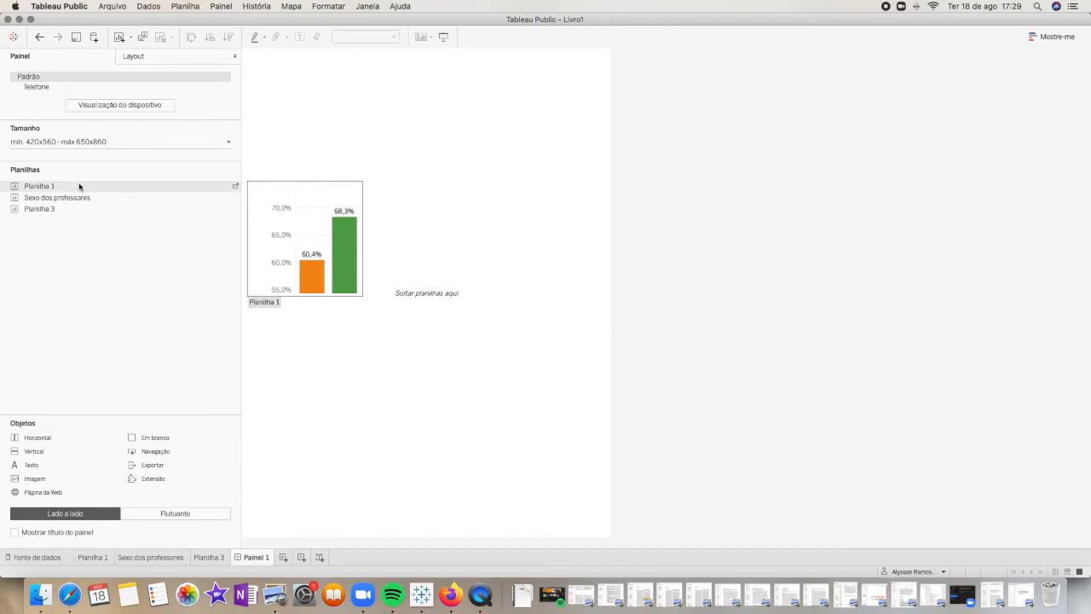
pyautogui.moveTo(79, 186); pyautogui.dragTo(343, 137)
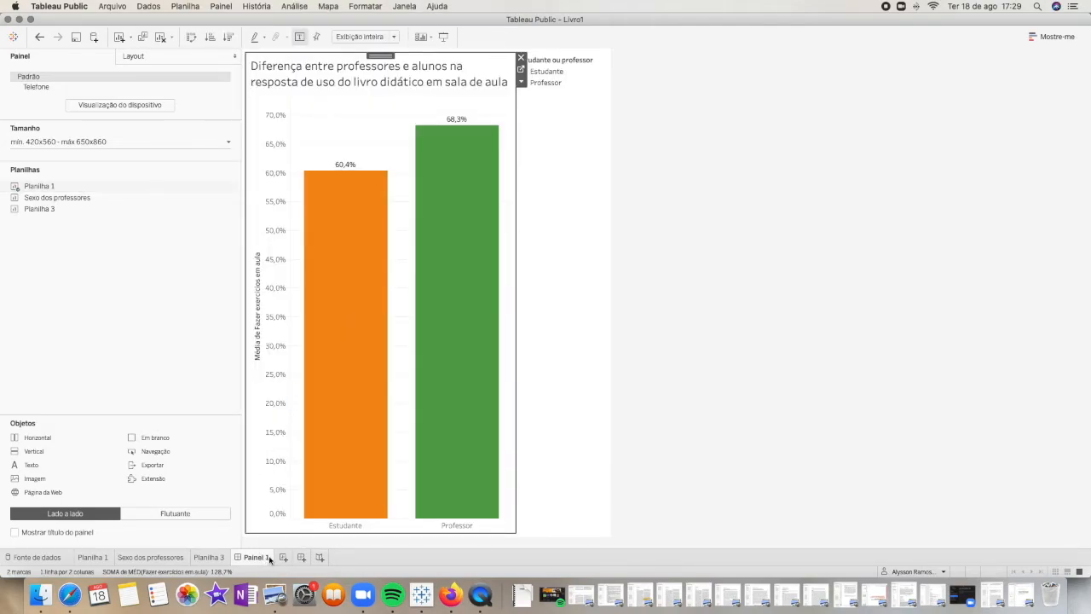
pyautogui.moveTo(332, 209)
pyautogui.moveTo(49, 204)
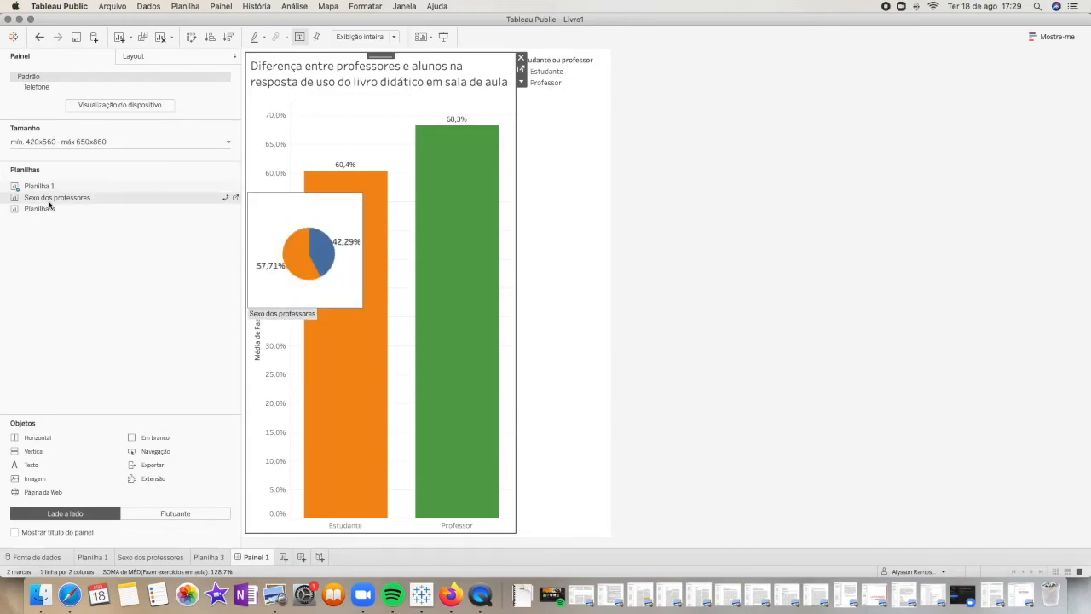
pyautogui.moveTo(48, 212); pyautogui.dragTo(393, 440)
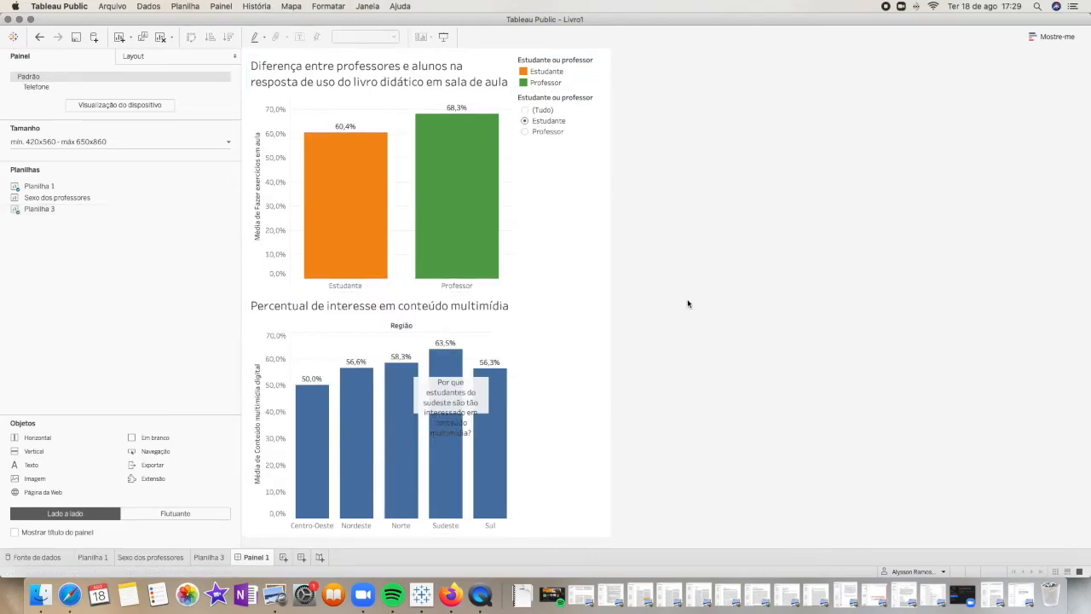
# Heighten the annotation box in the dashboard's regional chart so that it encloses the full question
pyautogui.click(471, 394)
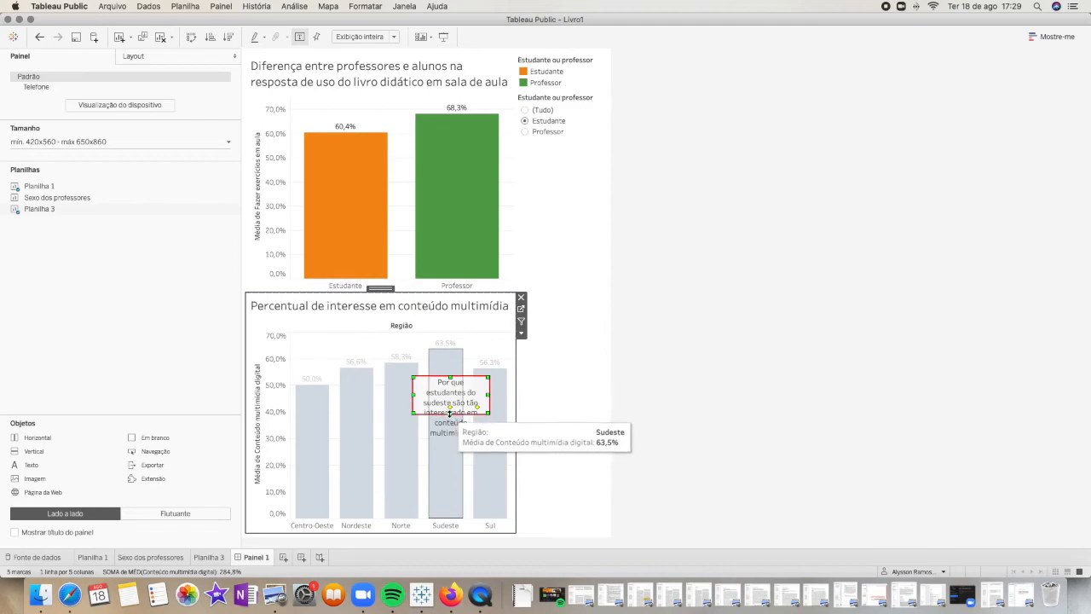
pyautogui.moveTo(451, 446); pyautogui.dragTo(452, 448)
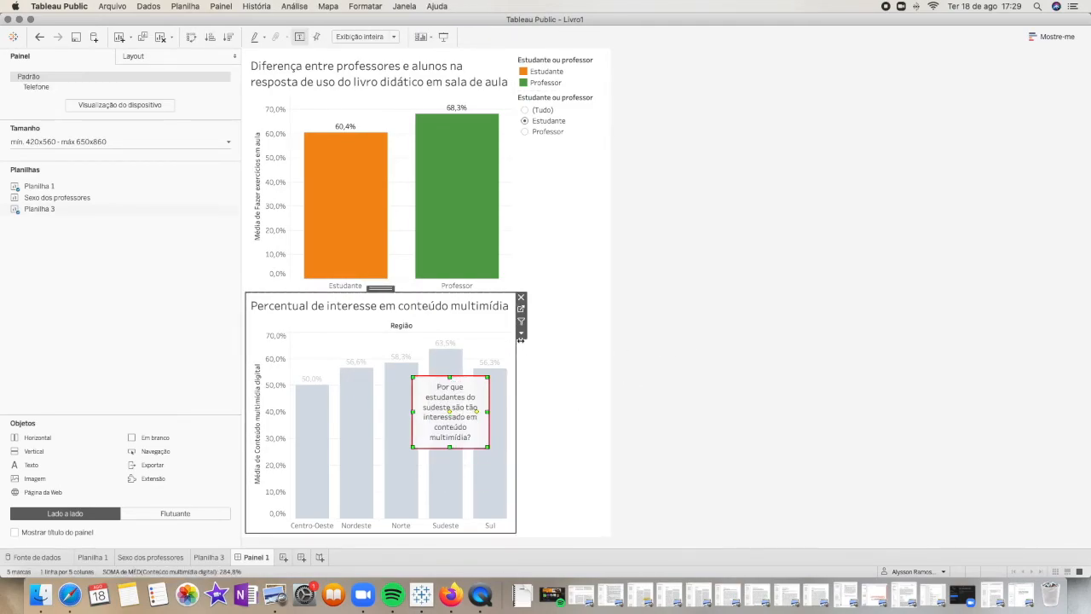
pyautogui.click(263, 351)
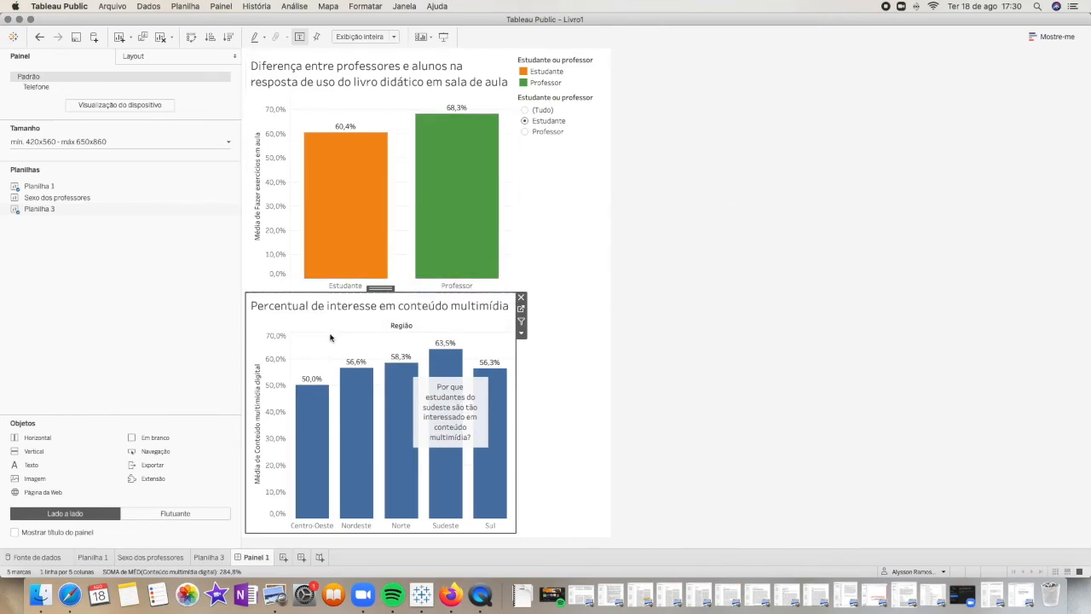
pyautogui.click(671, 318)
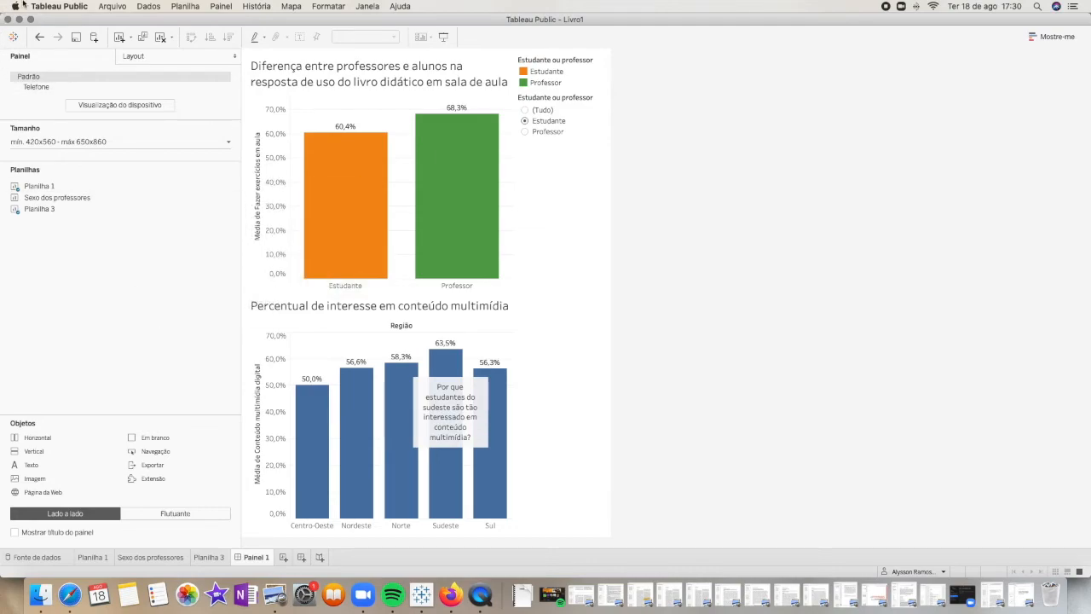
# Save the workbook to Tableau Public with the title "Estudo do LD"
pyautogui.click(67, 9)
pyautogui.moveTo(112, 7)
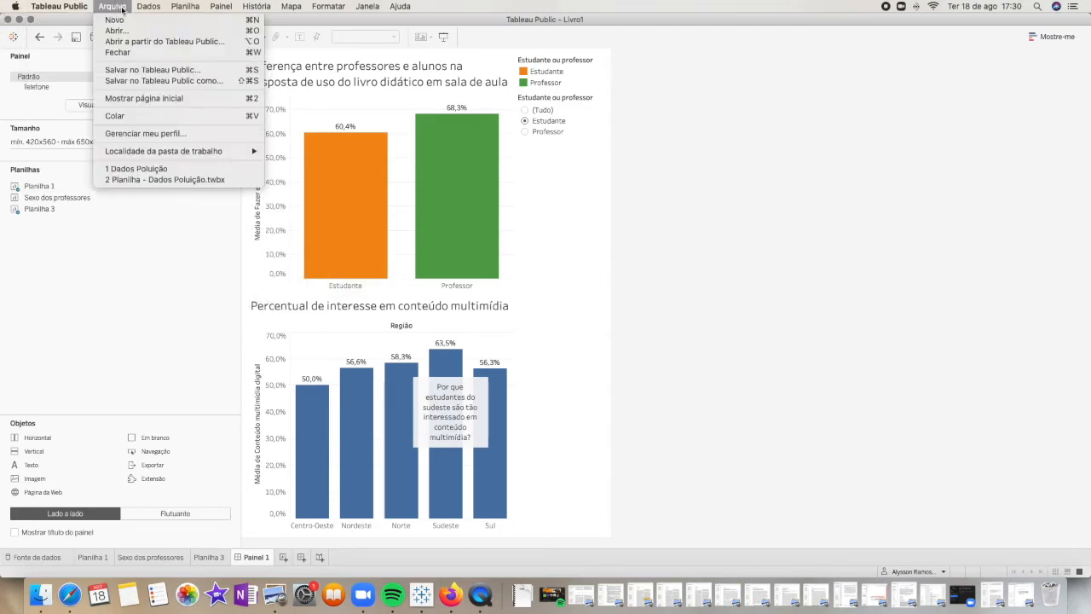
pyautogui.click(210, 72)
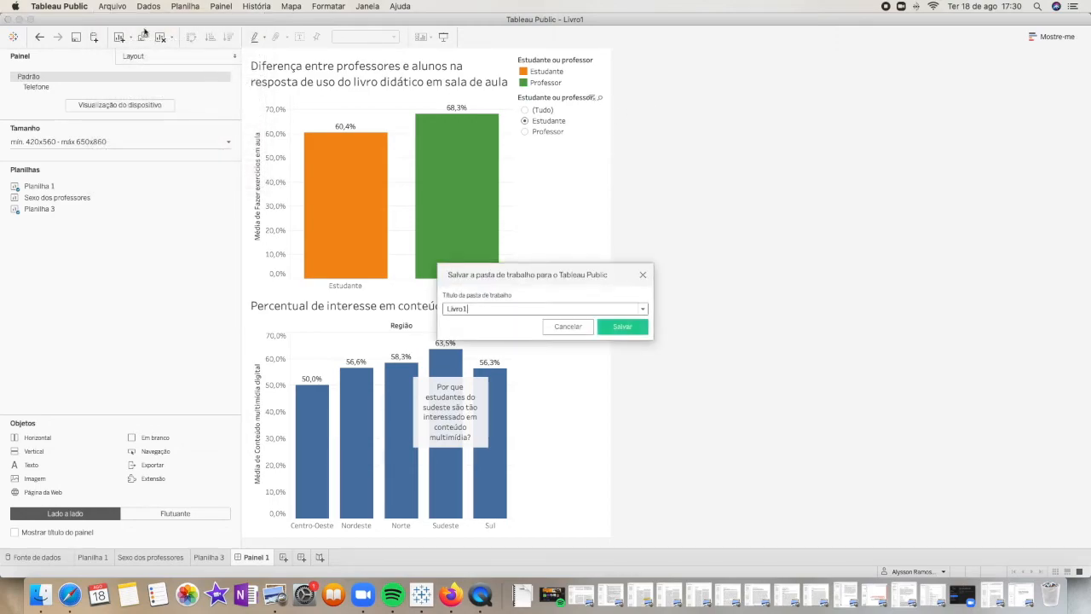
pyautogui.press('super+a')
pyautogui.write('En')
pyautogui.click(618, 330)
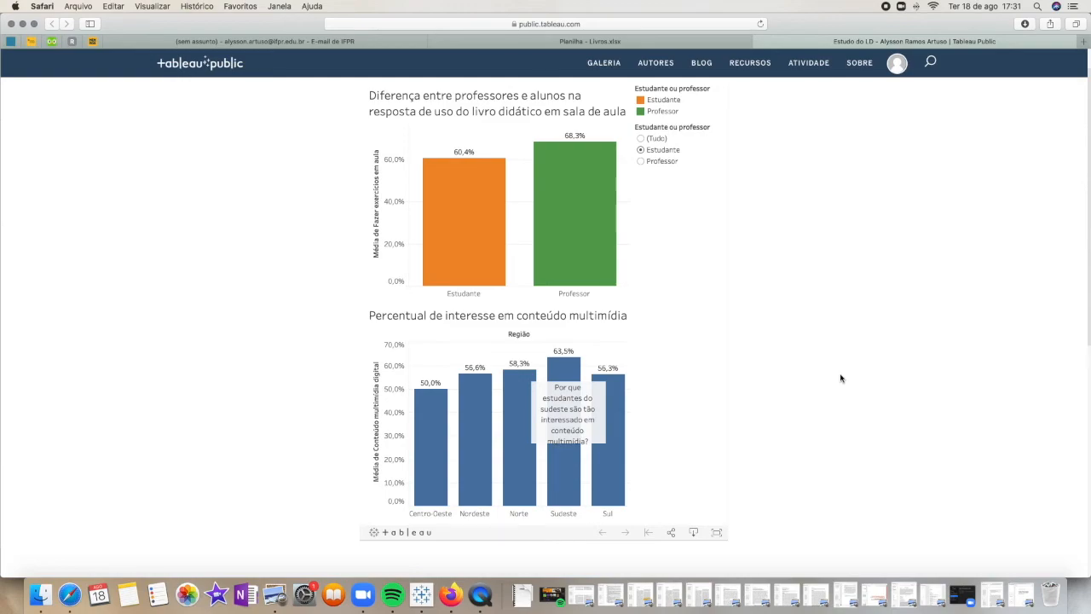
# Download the published dashboard as a PDF from its web page
pyautogui.scroll(-3, 840, 379)
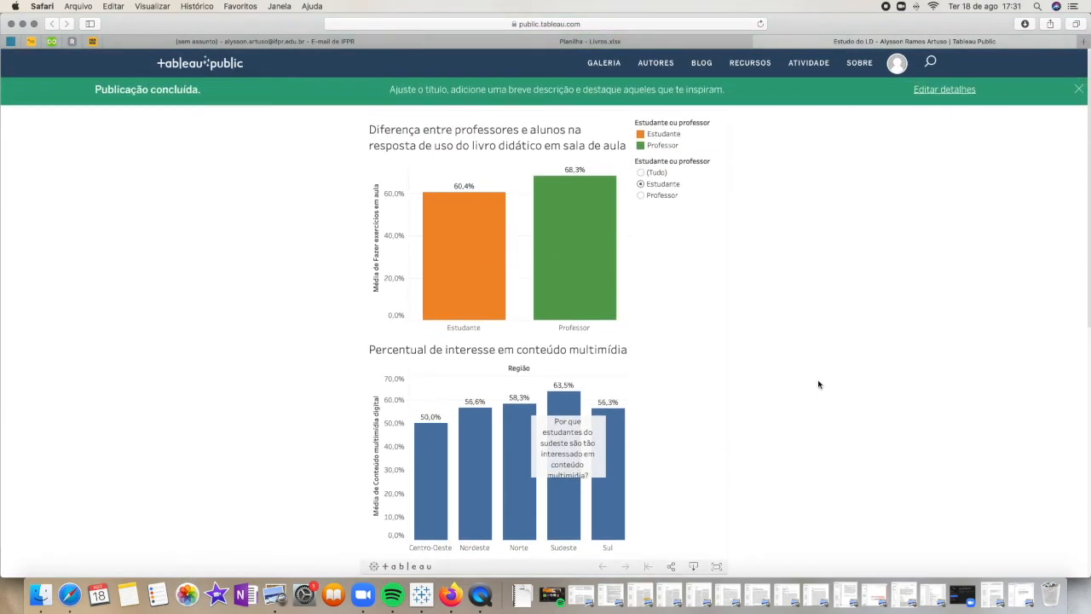
pyautogui.scroll(-2, 818, 384)
pyautogui.scroll(2, 818, 385)
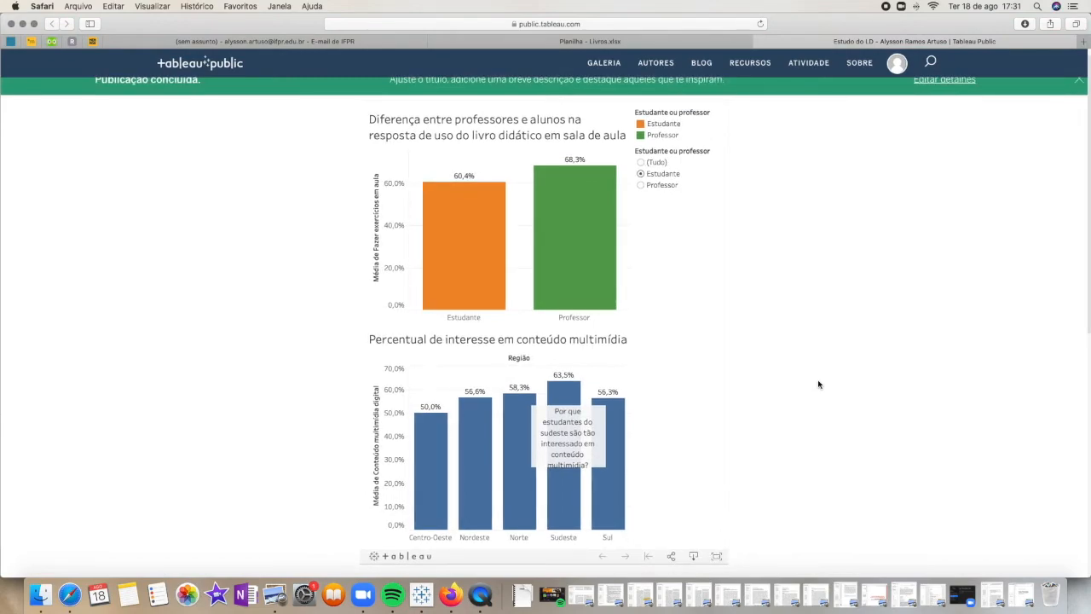
pyautogui.scroll(-4, 818, 384)
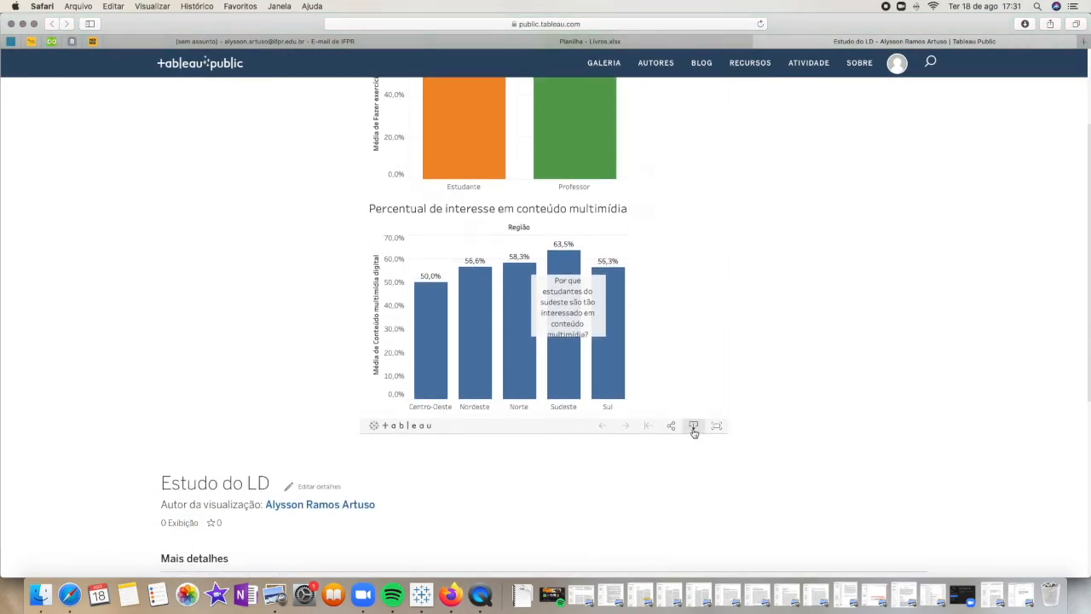
pyautogui.click(694, 426)
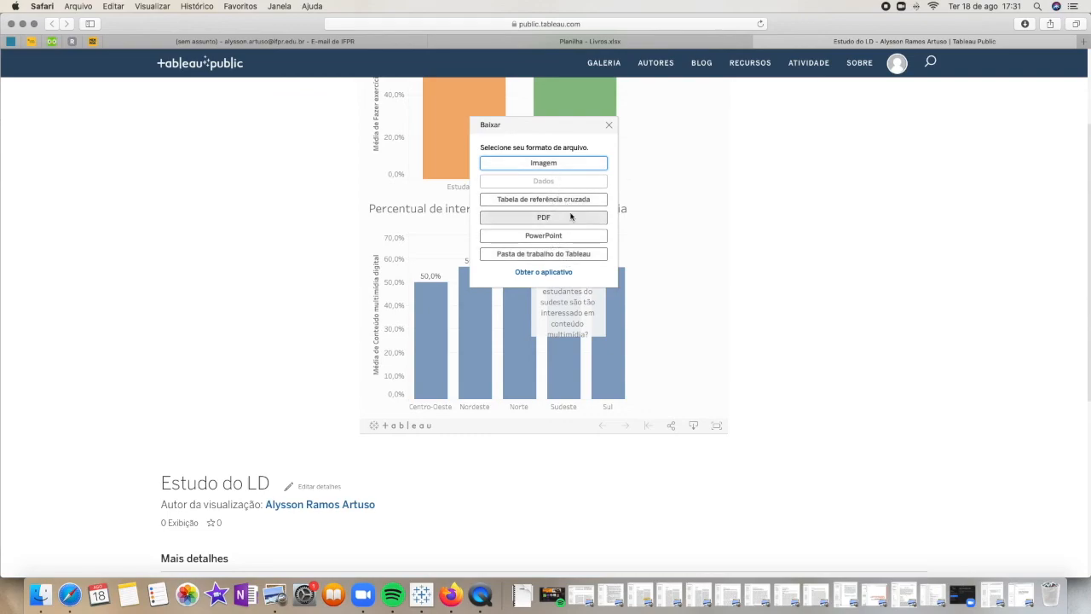
pyautogui.scroll(-1, 563, 220)
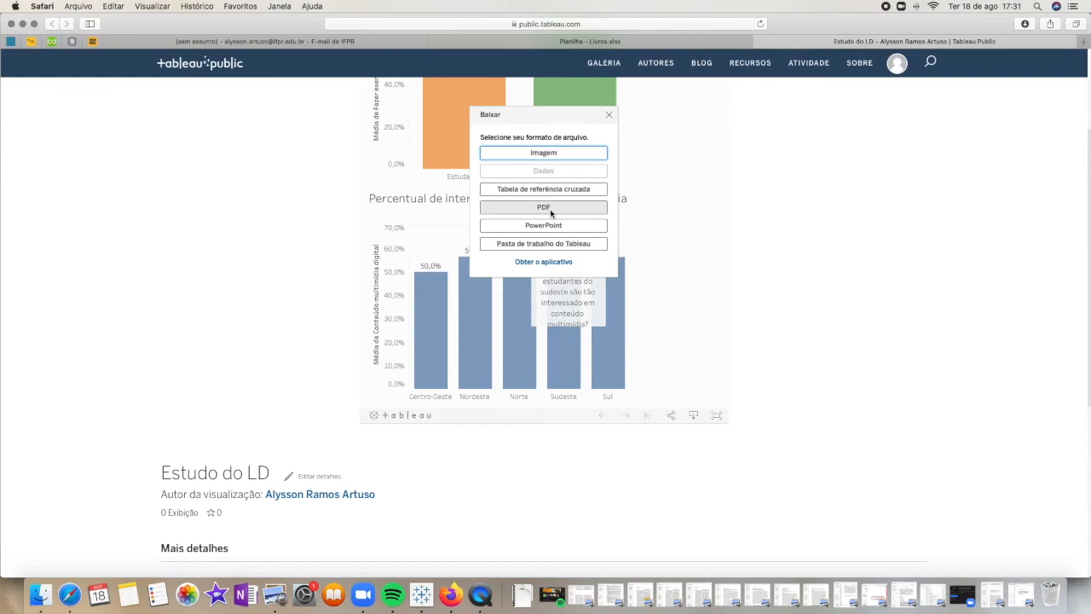
pyautogui.click(553, 209)
pyautogui.click(611, 257)
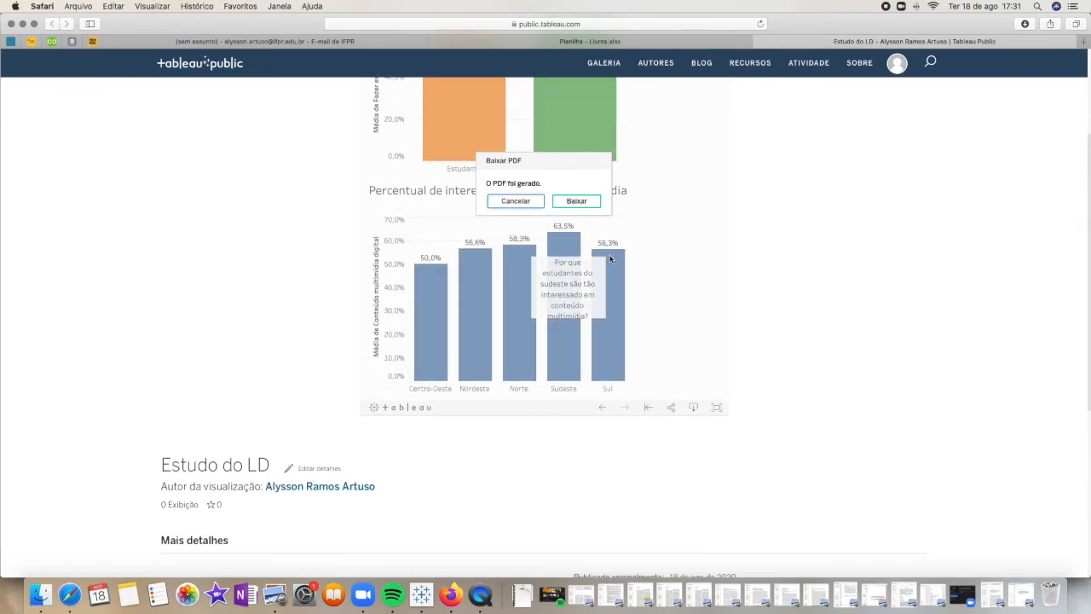
pyautogui.click(577, 201)
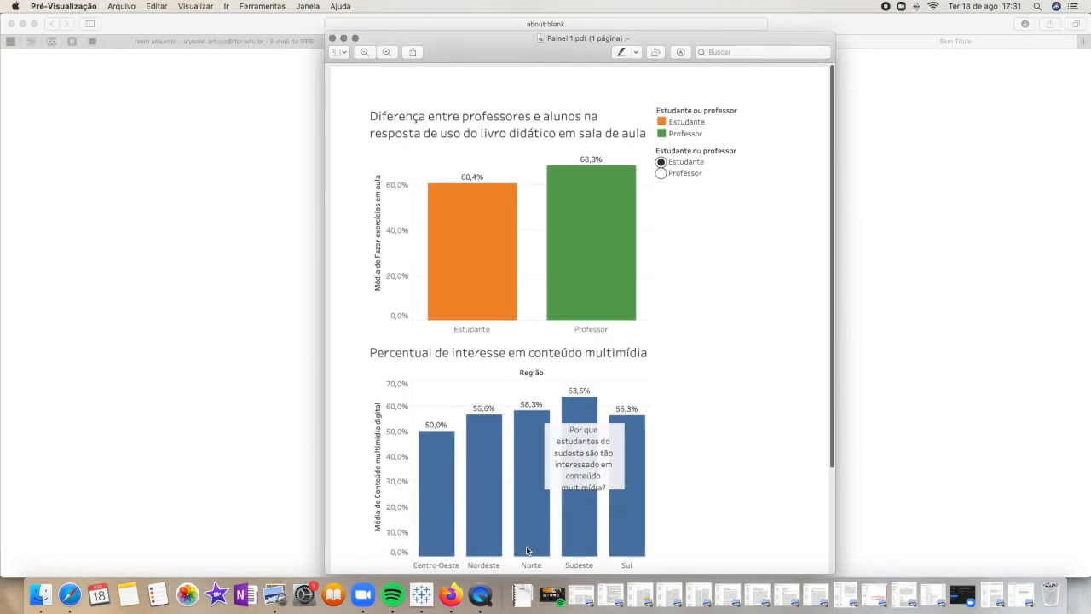
# Review both charts in the downloaded "Painel 1.pdf" and switch back to Tableau Public
pyautogui.scroll(-3, 730, 334)
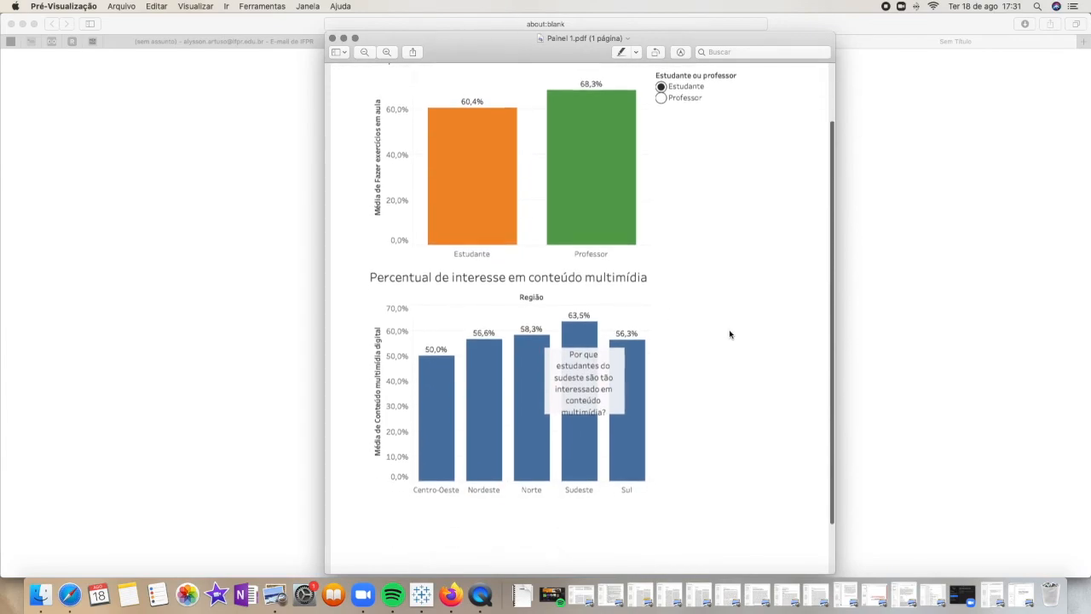
pyautogui.scroll(3, 729, 334)
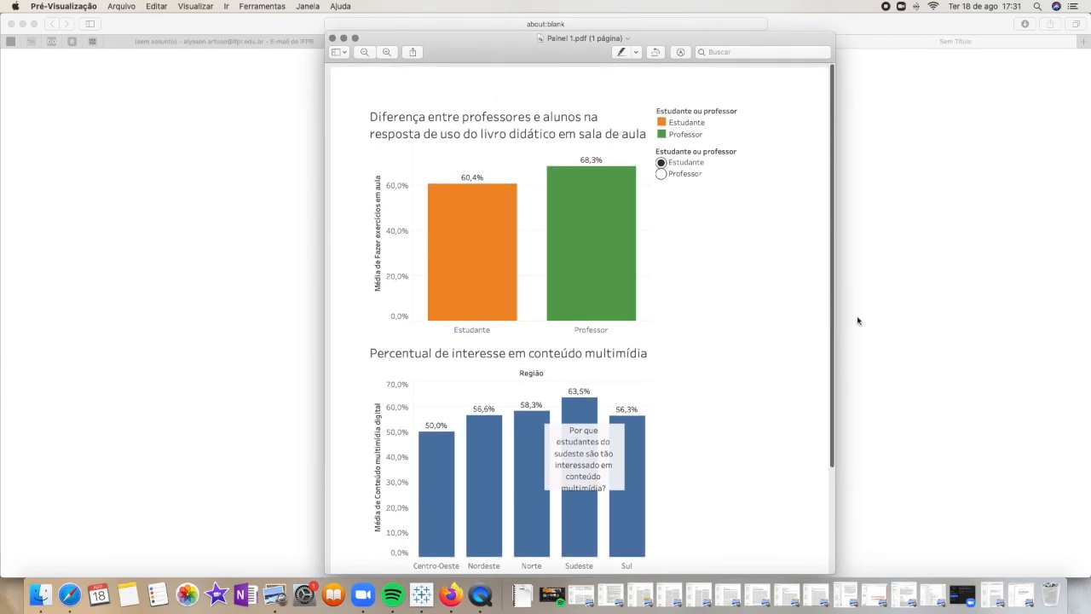
pyautogui.click(922, 322)
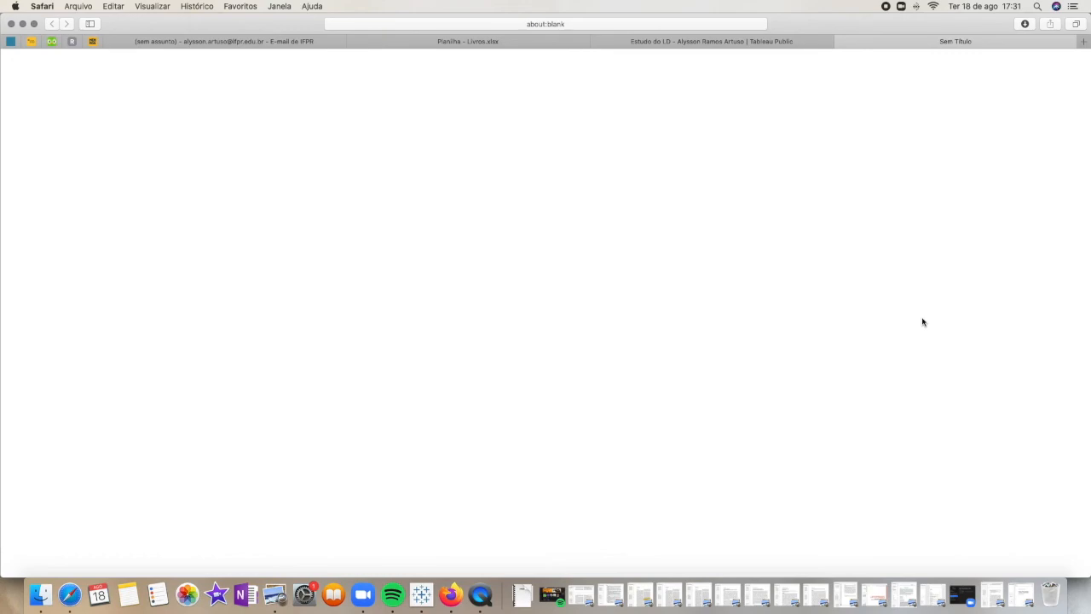
pyautogui.press('super+Tab')
pyautogui.press('super+Tab')
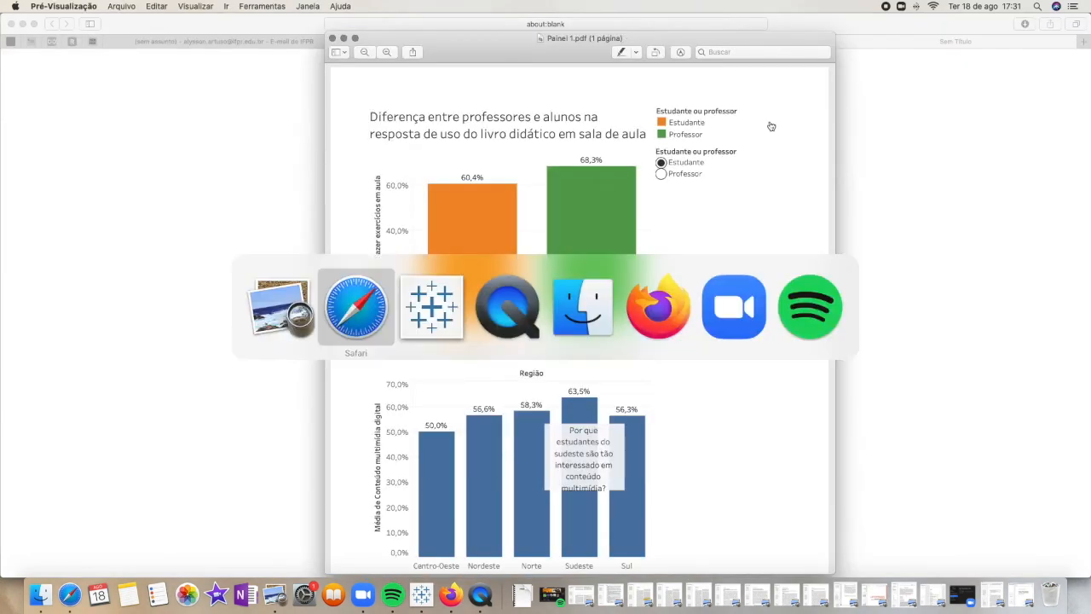
pyautogui.press('super+Tab')
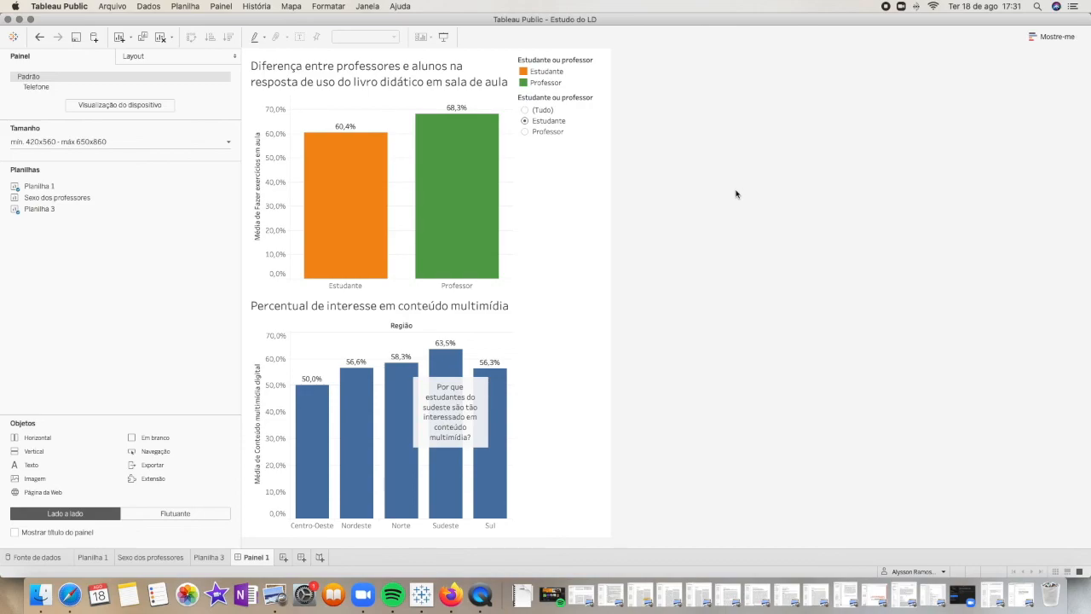
# Open the "Sexo dos professores" sheet, display the available chart types and inspect the Feminino slice's details
pyautogui.click(151, 557)
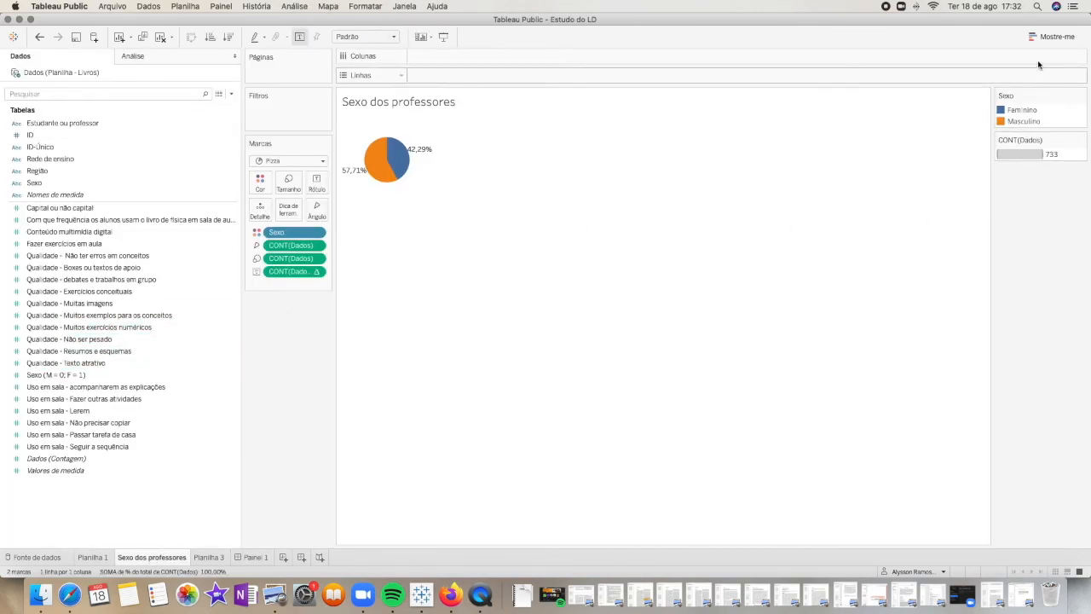
pyautogui.click(1058, 38)
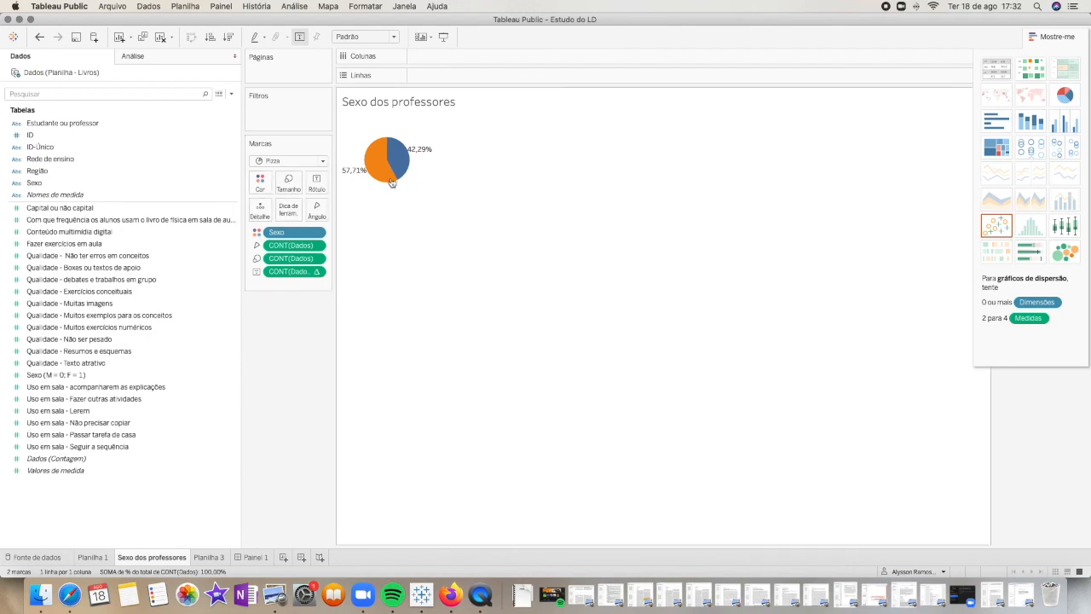
pyautogui.moveTo(399, 159)
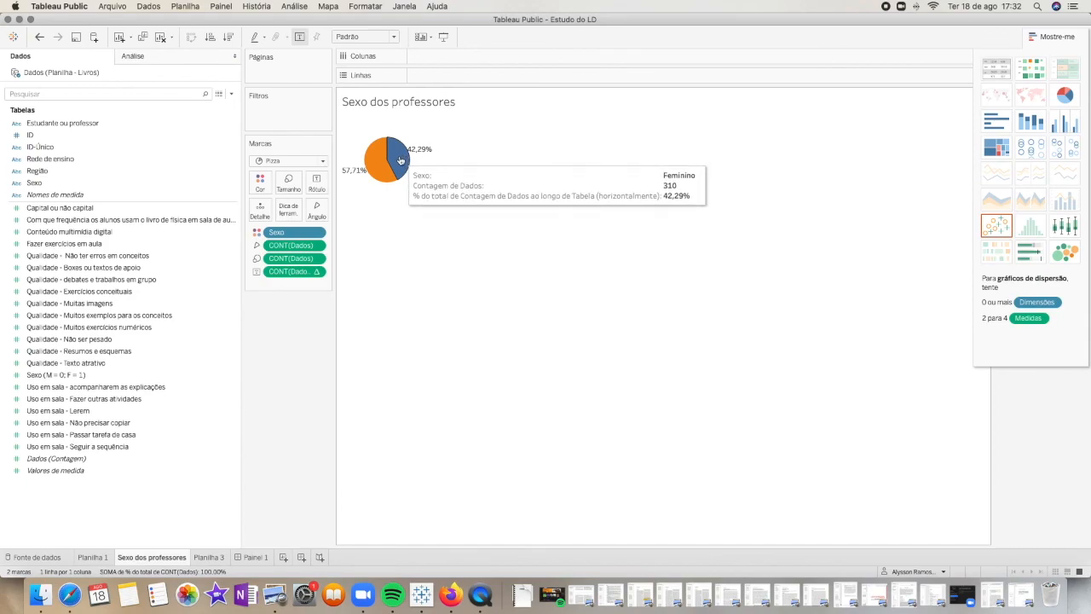